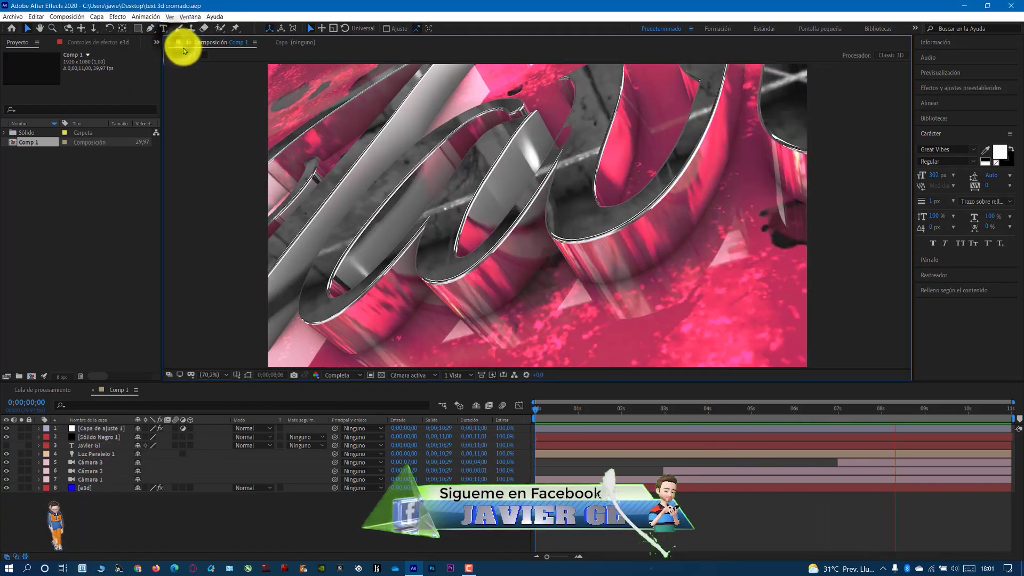
- Start a new empty project and create a composition named 'texto 3d cromado'
{"action": "double_click", "coordinate": [182, 42]}
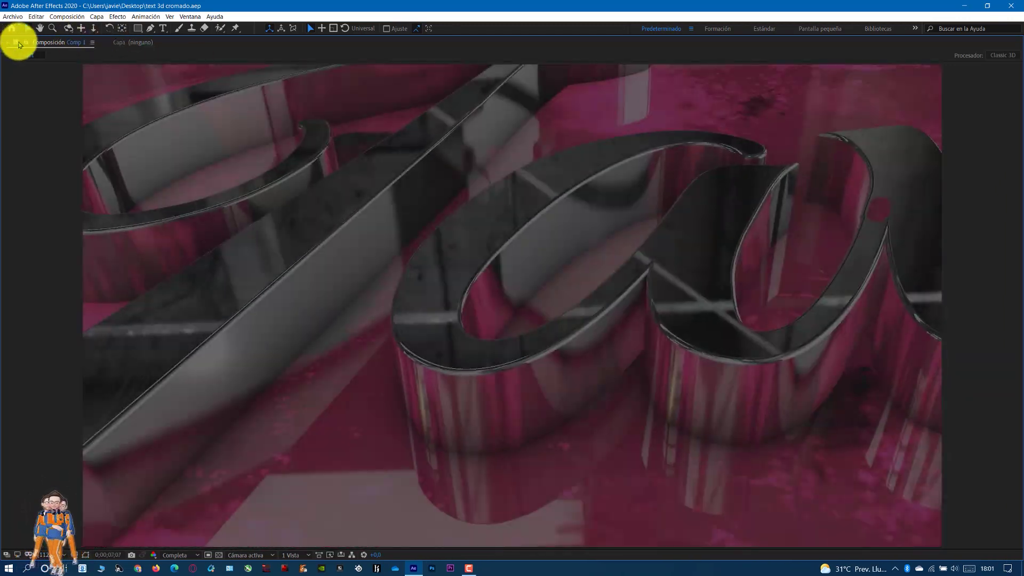
{"action": "double_click", "coordinate": [19, 43]}
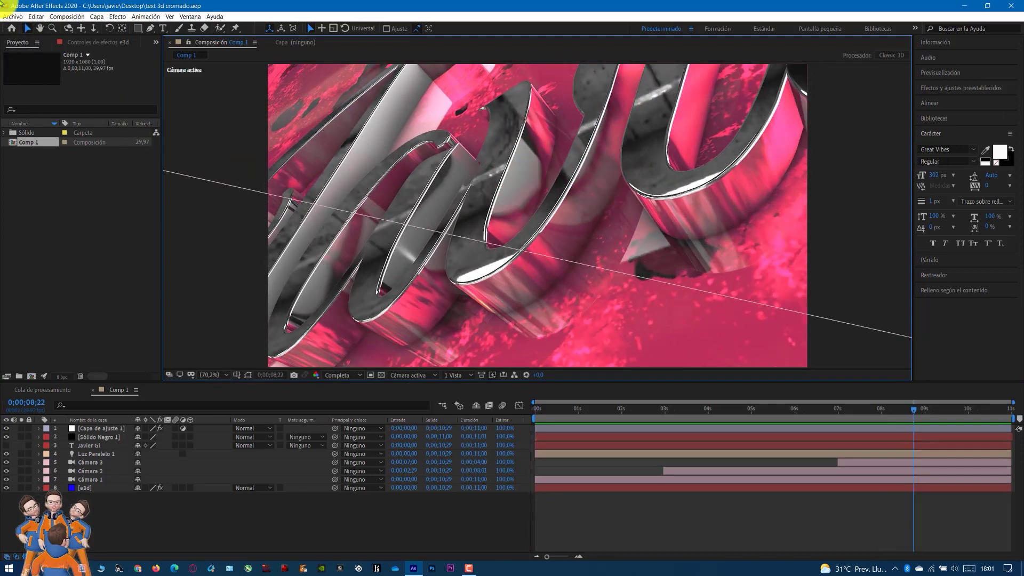
{"action": "left_click", "coordinate": [15, 16]}
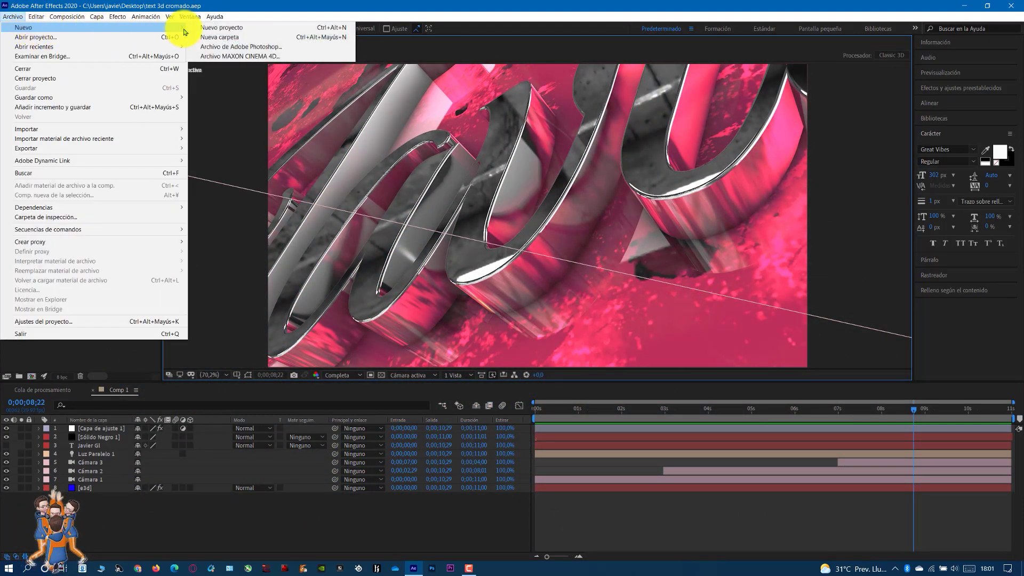
{"action": "left_click", "coordinate": [208, 28]}
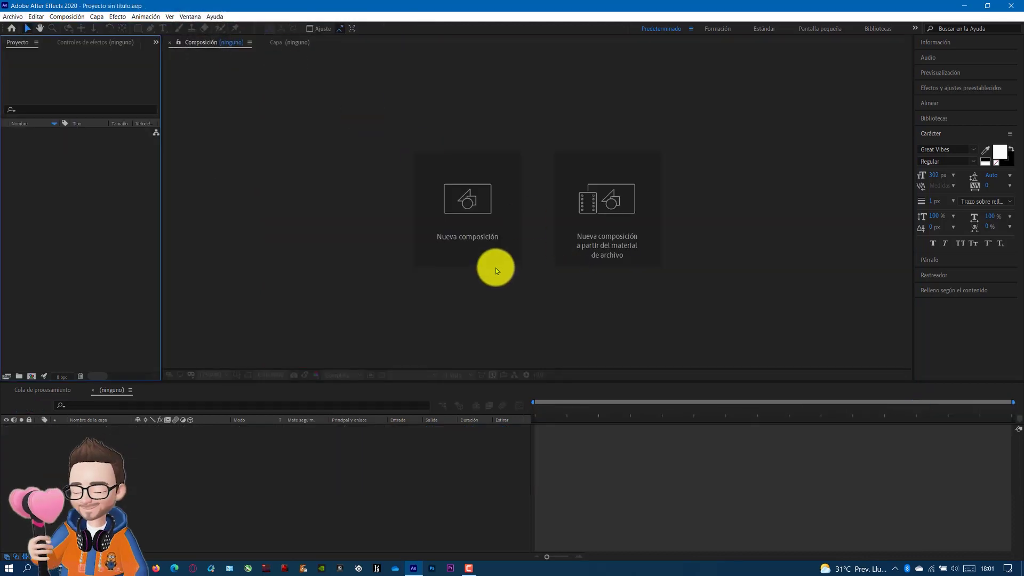
{"action": "left_click", "coordinate": [484, 219]}
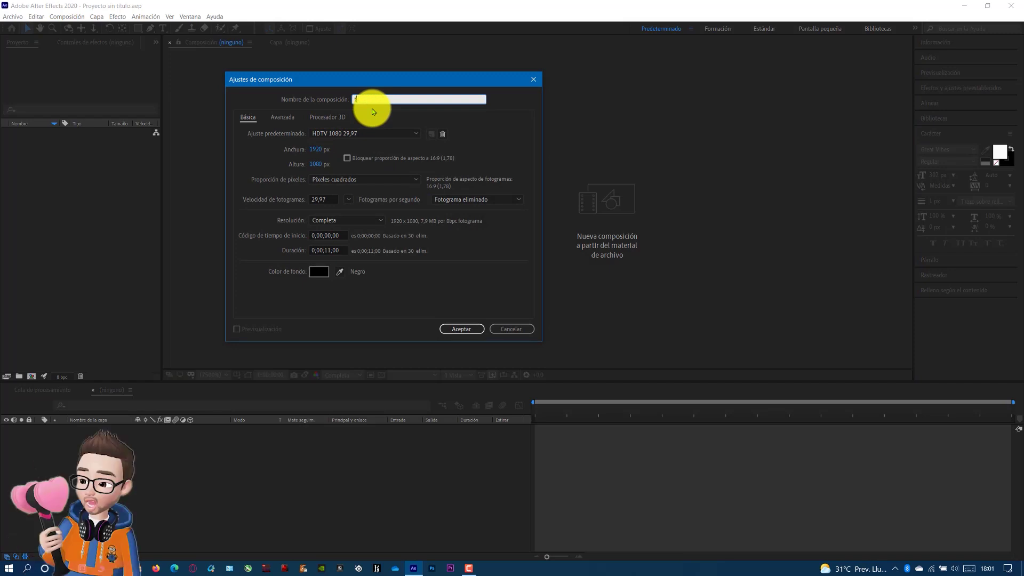
{"action": "type", "text": "texto 3d cromado"}
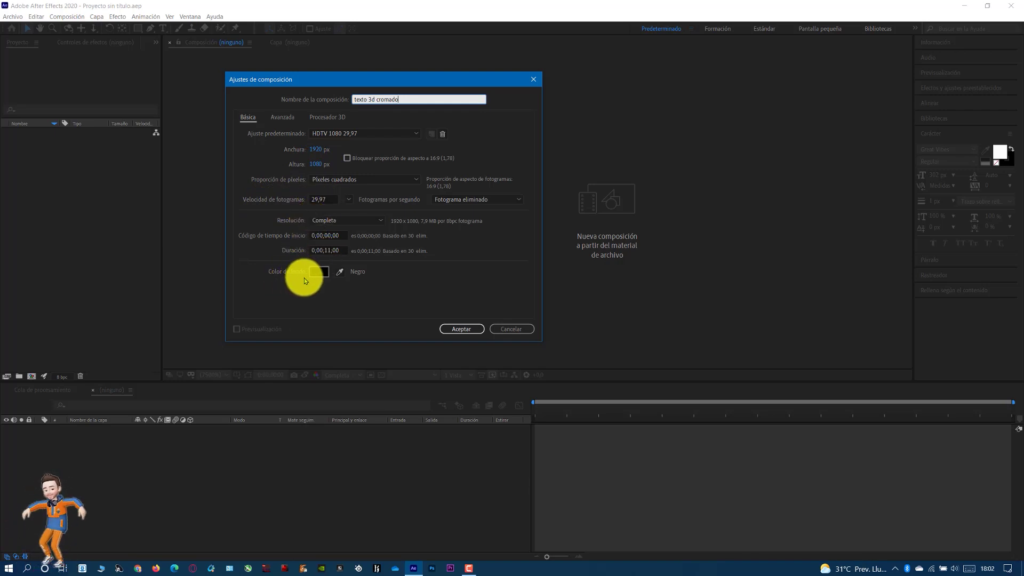
- Confirm the composition settings and add a text layer reading 'Javier Gl'
{"action": "left_click", "coordinate": [459, 329]}
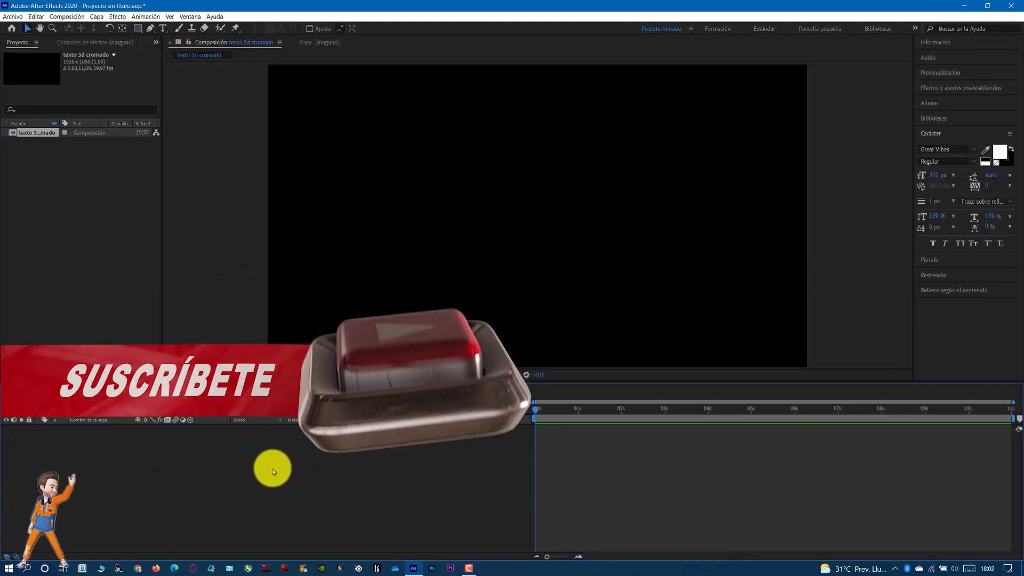
{"action": "right_click", "coordinate": [210, 482]}
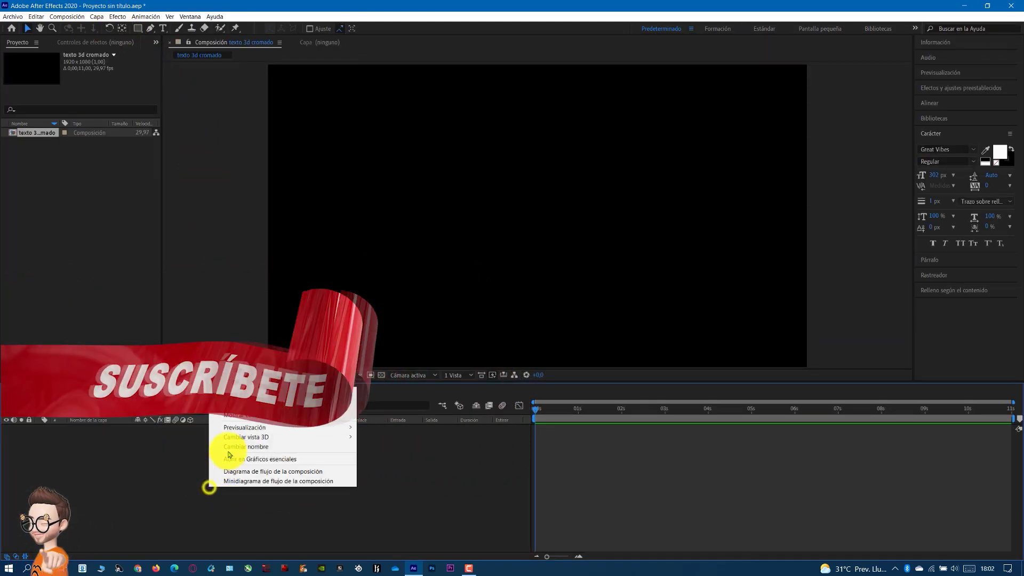
{"action": "mouse_move", "coordinate": [348, 395]}
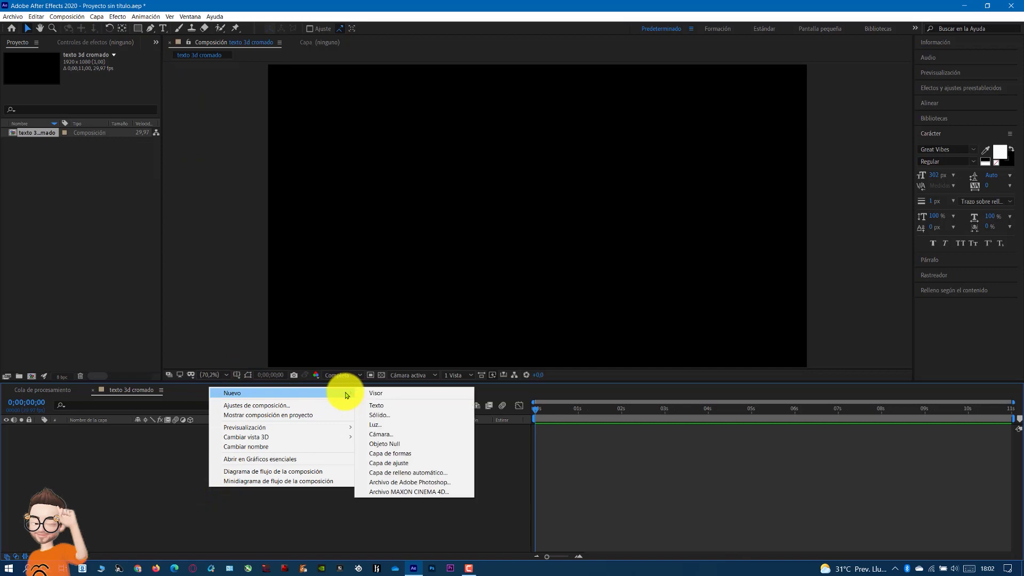
{"action": "left_click", "coordinate": [376, 405]}
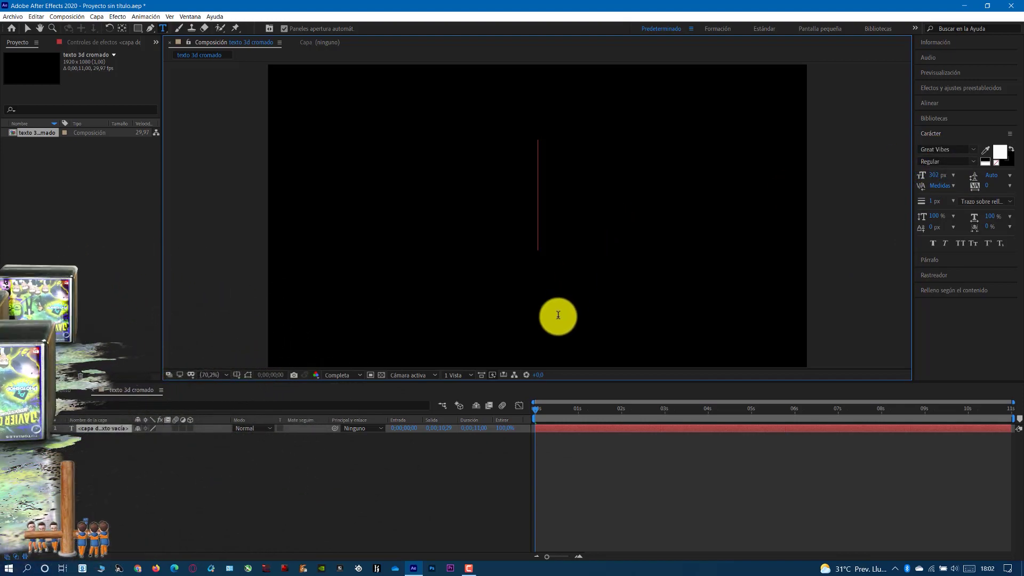
{"action": "type", "text": "Javier"}
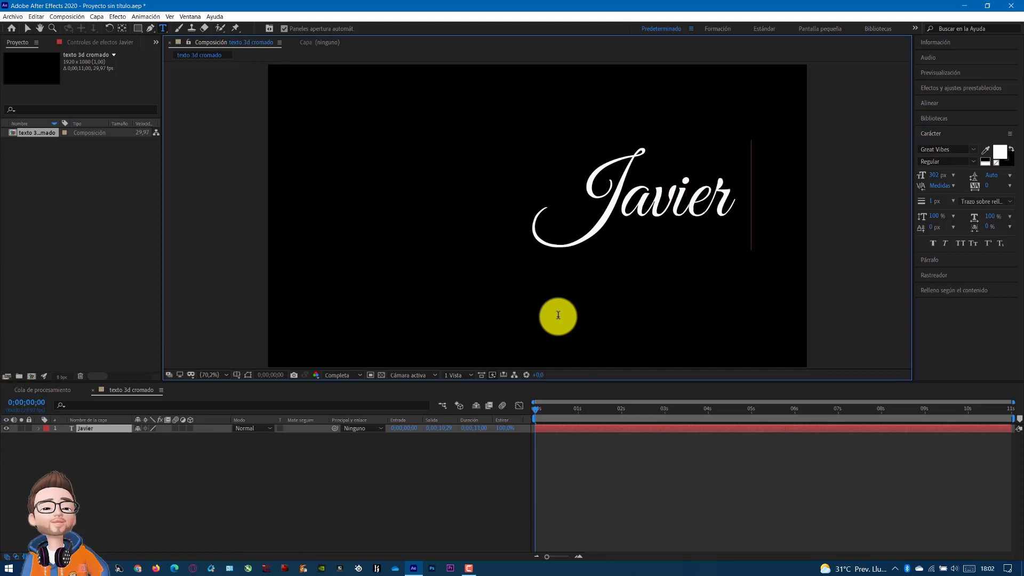
{"action": "type", "text": " Gl"}
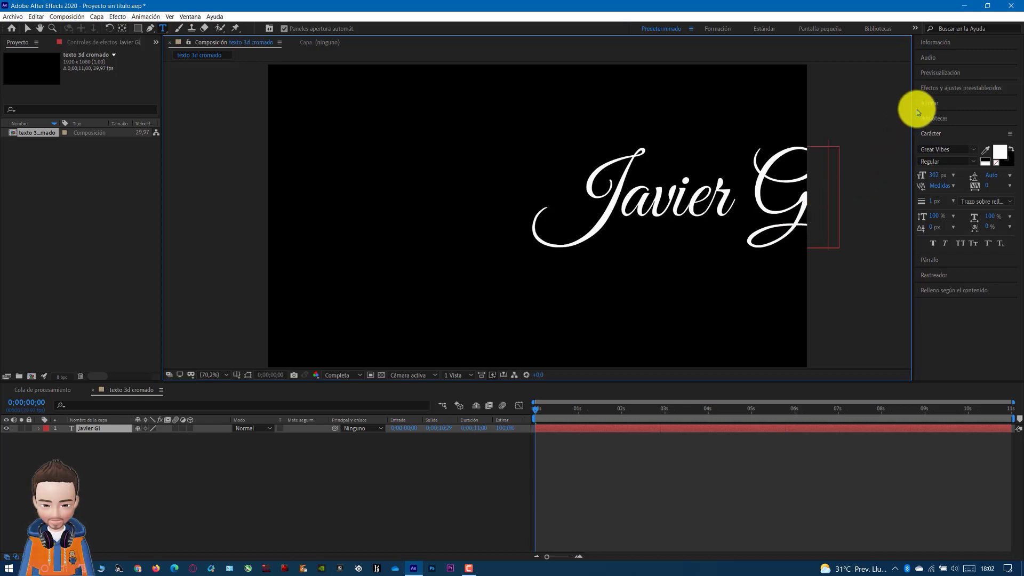
- Centre the text, scale it up to about 133%, and re-centre it in the frame
{"action": "left_click", "coordinate": [928, 106]}
{"action": "left_click", "coordinate": [941, 128]}
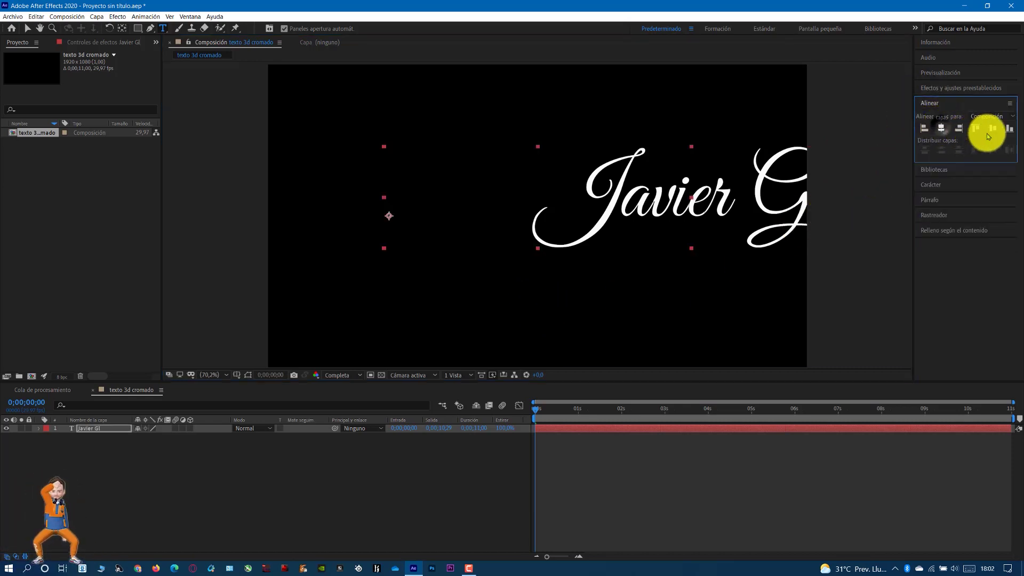
{"action": "left_click", "coordinate": [993, 129]}
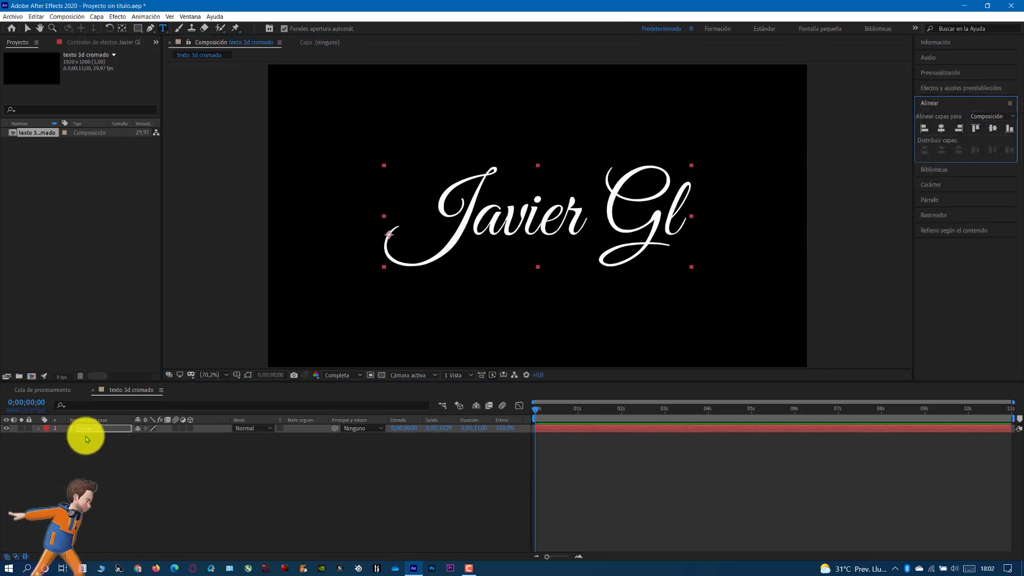
{"action": "left_click", "coordinate": [107, 435]}
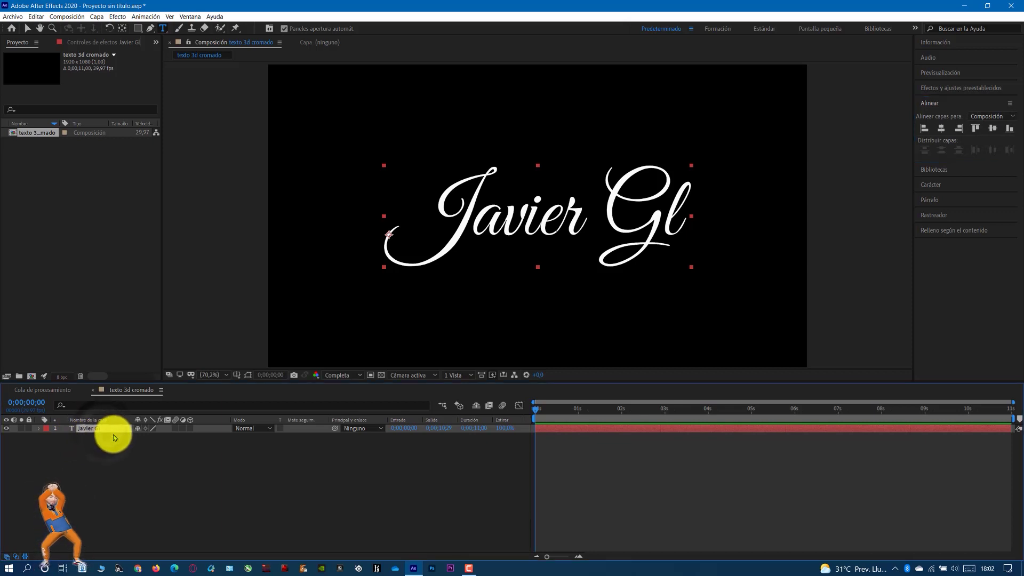
{"action": "key", "text": "s"}
{"action": "left_click_drag", "start_coordinate": [166, 436], "coordinate": [183, 436]}
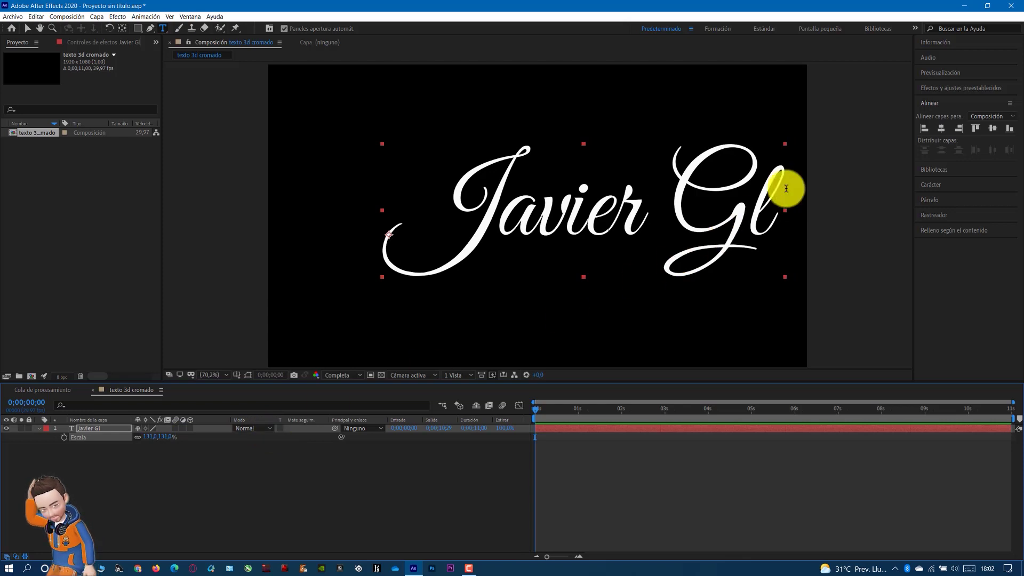
{"action": "left_click", "coordinate": [942, 128]}
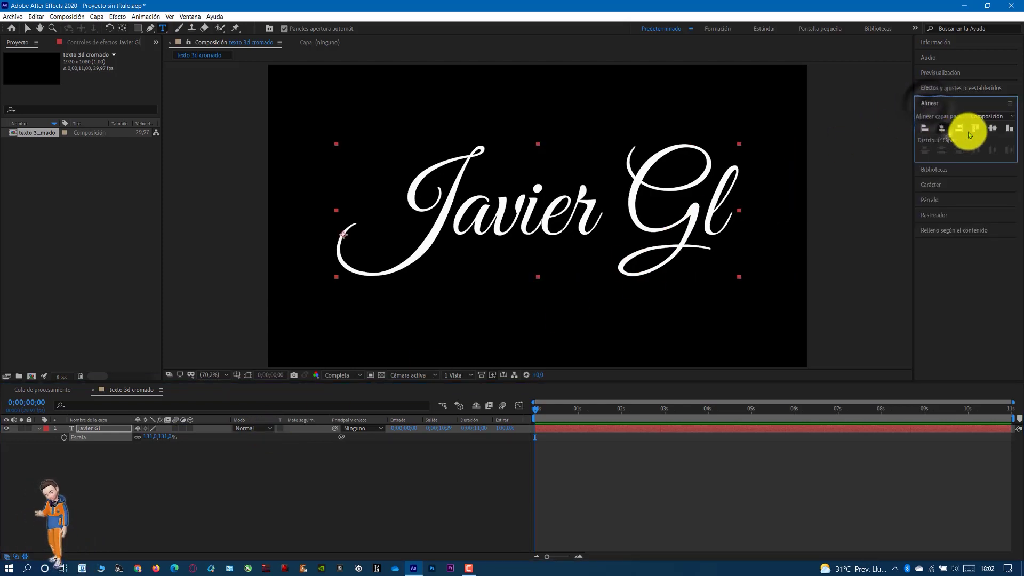
{"action": "left_click", "coordinate": [991, 128]}
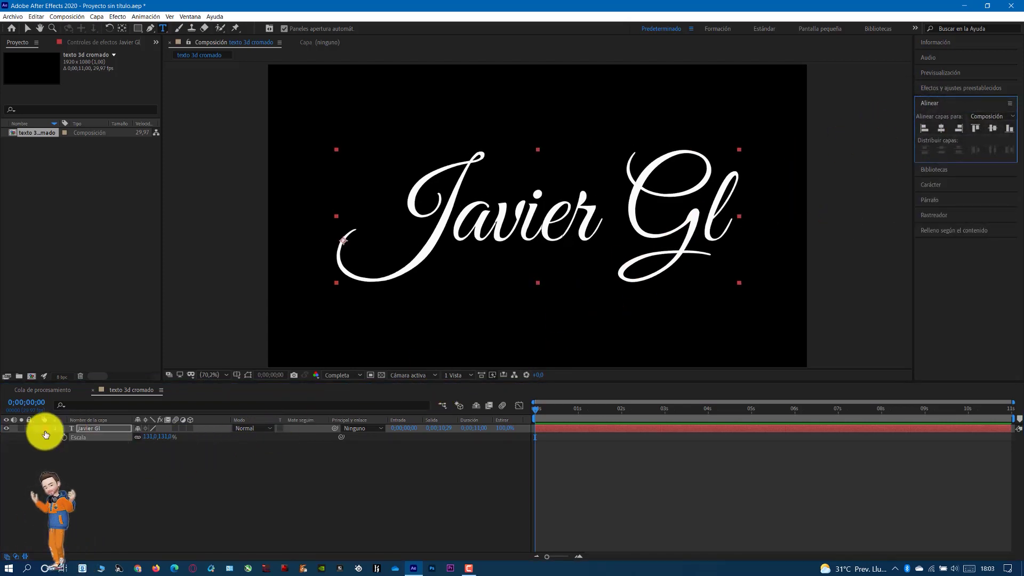
{"action": "right_click", "coordinate": [98, 483]}
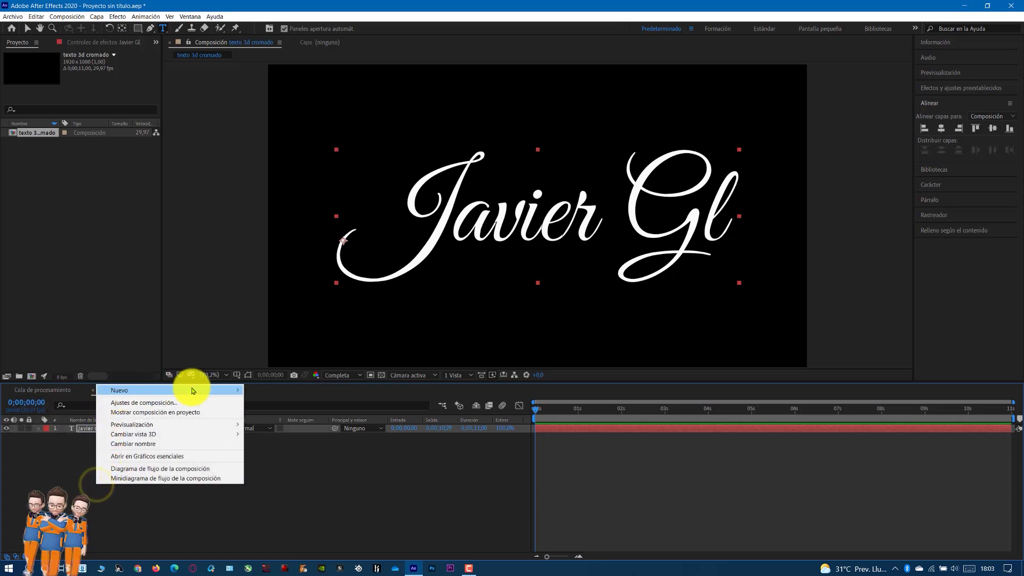
- Add a blue full-frame solid named e3d below Javier Gl and hide the text layer
{"action": "mouse_move", "coordinate": [194, 390]}
{"action": "left_click", "coordinate": [266, 412]}
{"action": "type", "text": "e"}
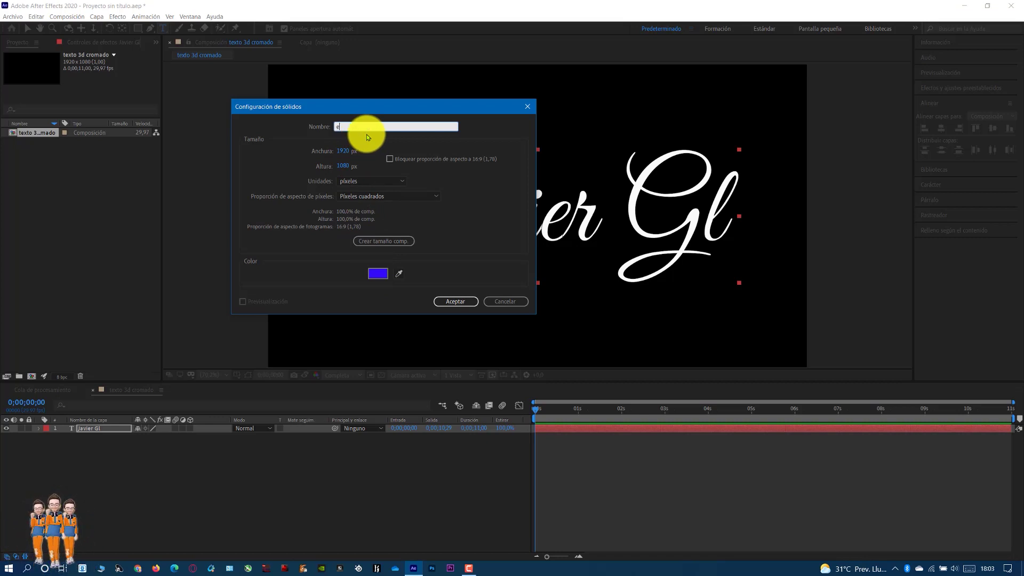
{"action": "type", "text": "3d"}
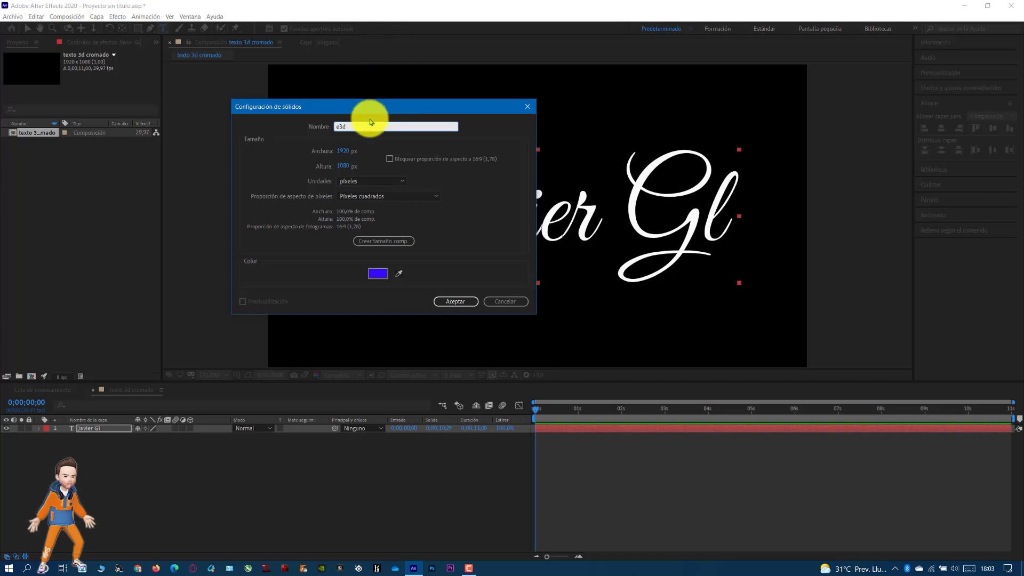
{"action": "left_click", "coordinate": [444, 302]}
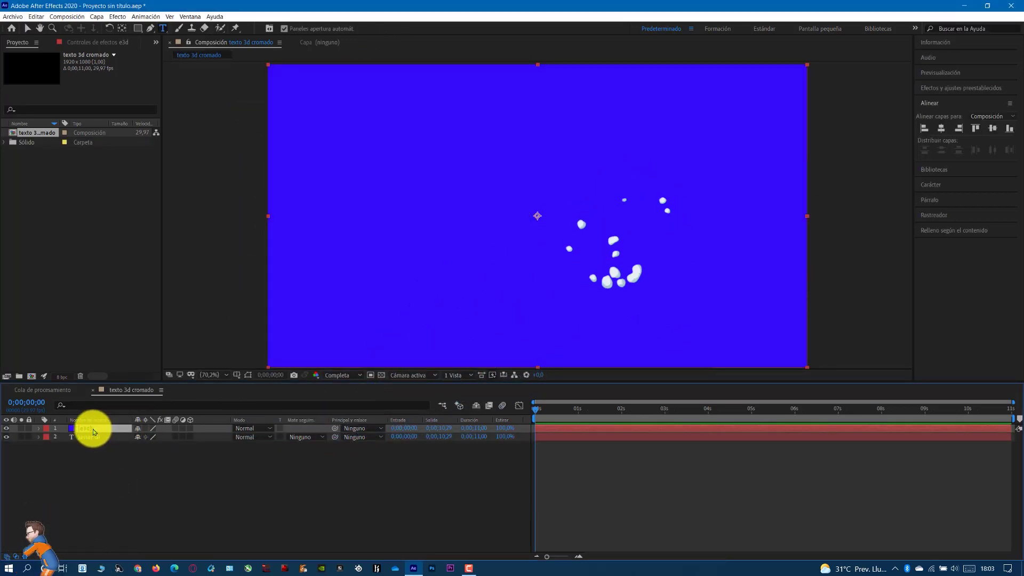
{"action": "left_click_drag", "start_coordinate": [93, 430], "coordinate": [103, 463]}
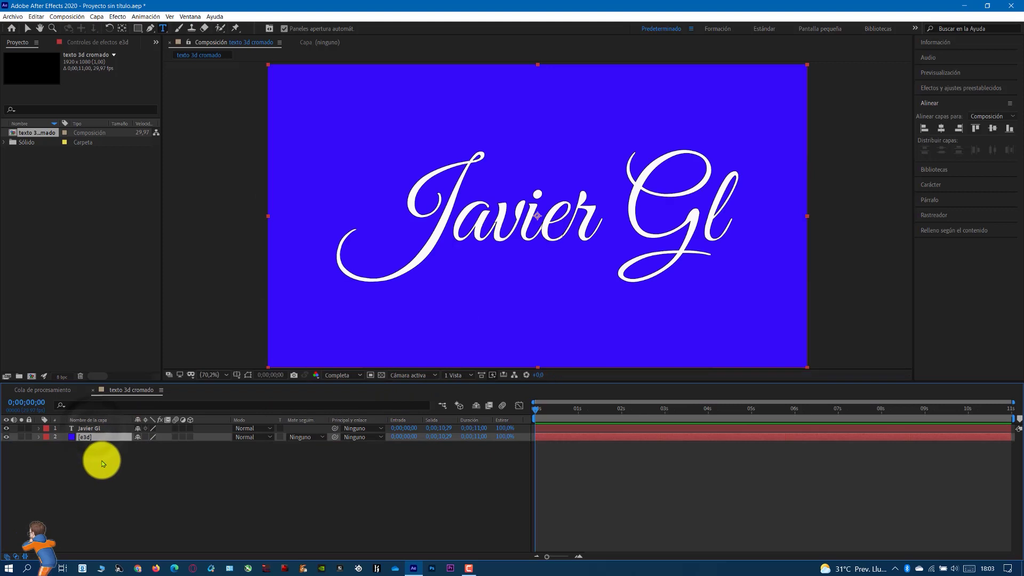
{"action": "left_click", "coordinate": [21, 435]}
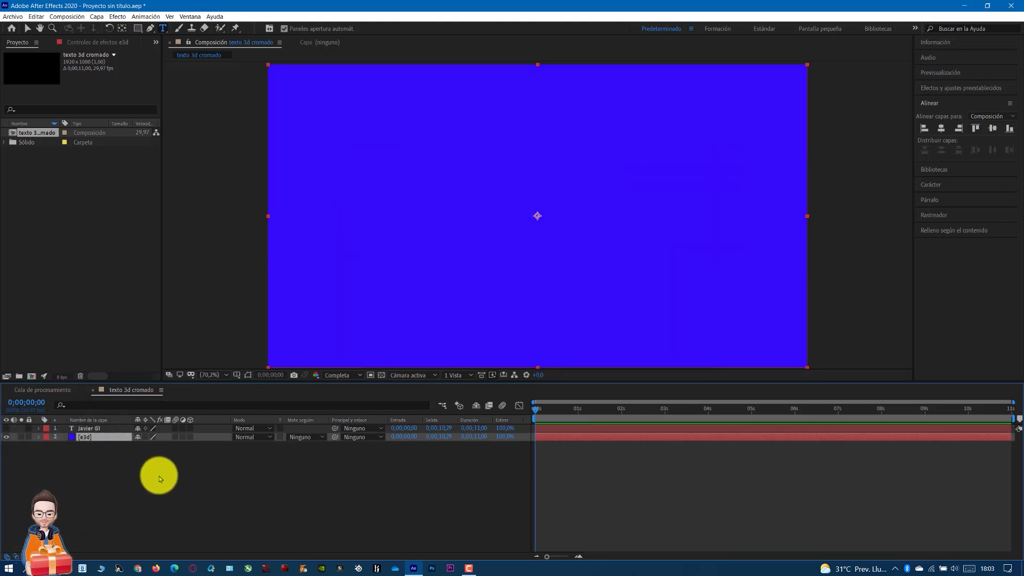
{"action": "key", "text": "ctrl+space"}
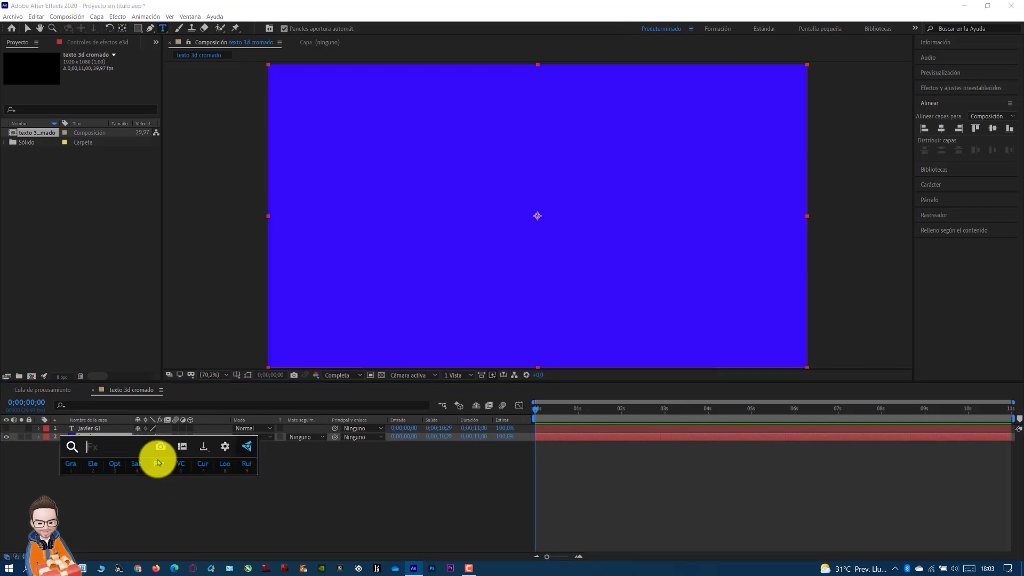
- Apply the Element effect to the e3d solid
{"action": "left_click", "coordinate": [93, 464]}
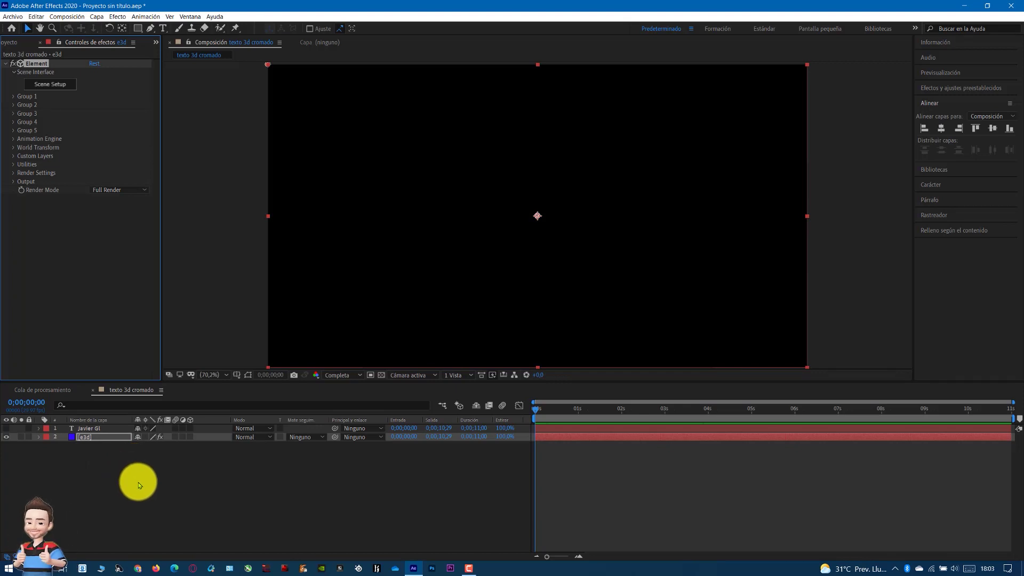
{"action": "left_click", "coordinate": [117, 17]}
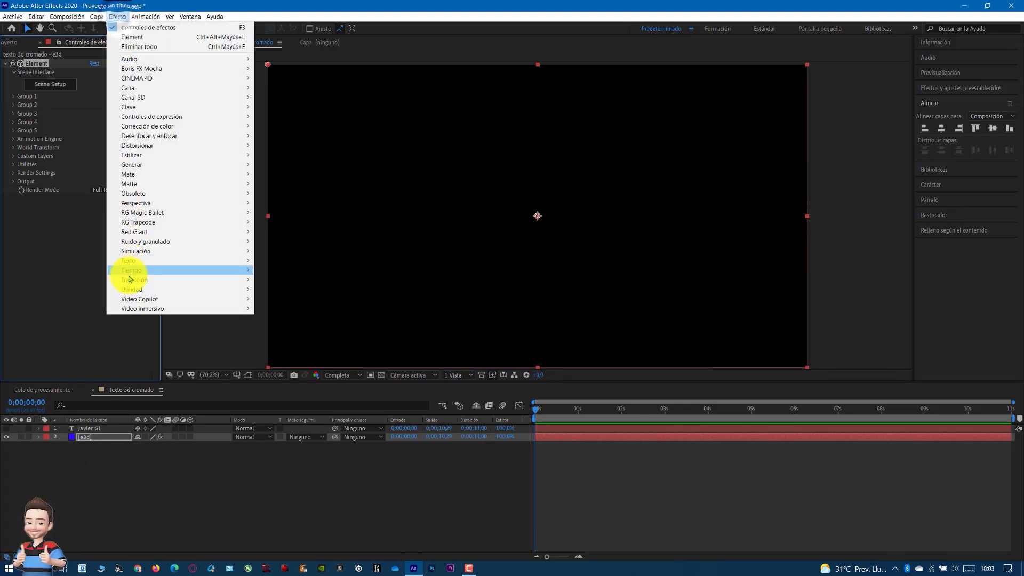
{"action": "mouse_move", "coordinate": [247, 299]}
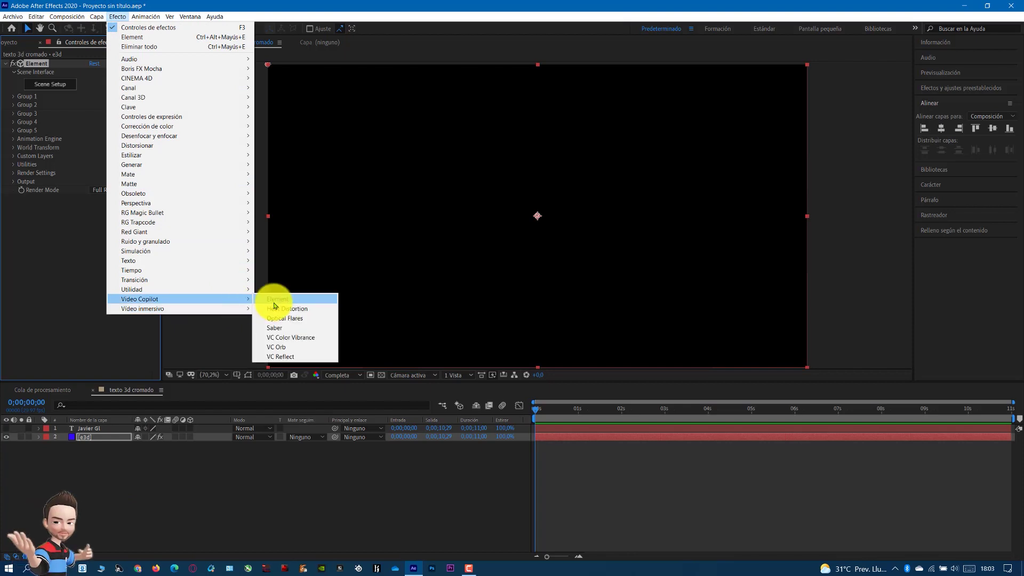
{"action": "left_click", "coordinate": [941, 91]}
{"action": "left_click", "coordinate": [939, 90]}
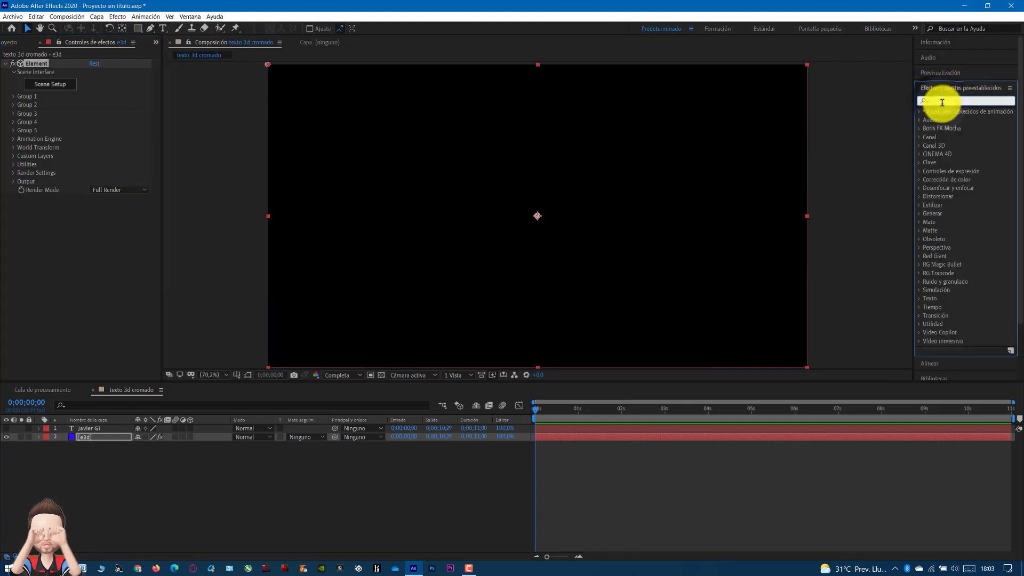
{"action": "type", "text": "elem"}
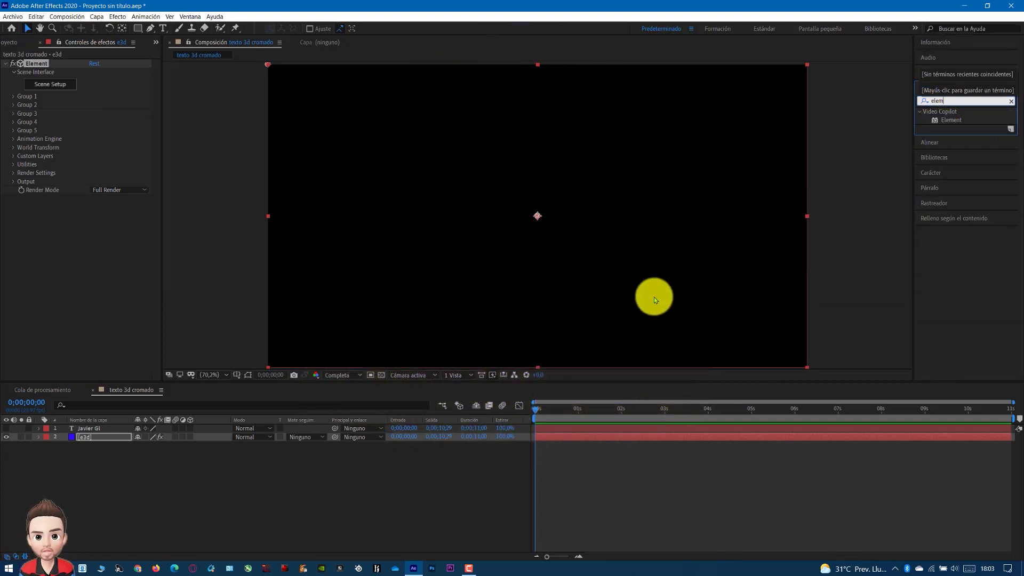
- Set Element's Custom Text and Masks Path Layer 1 to the Javier Gl text layer
{"action": "left_click", "coordinate": [130, 502]}
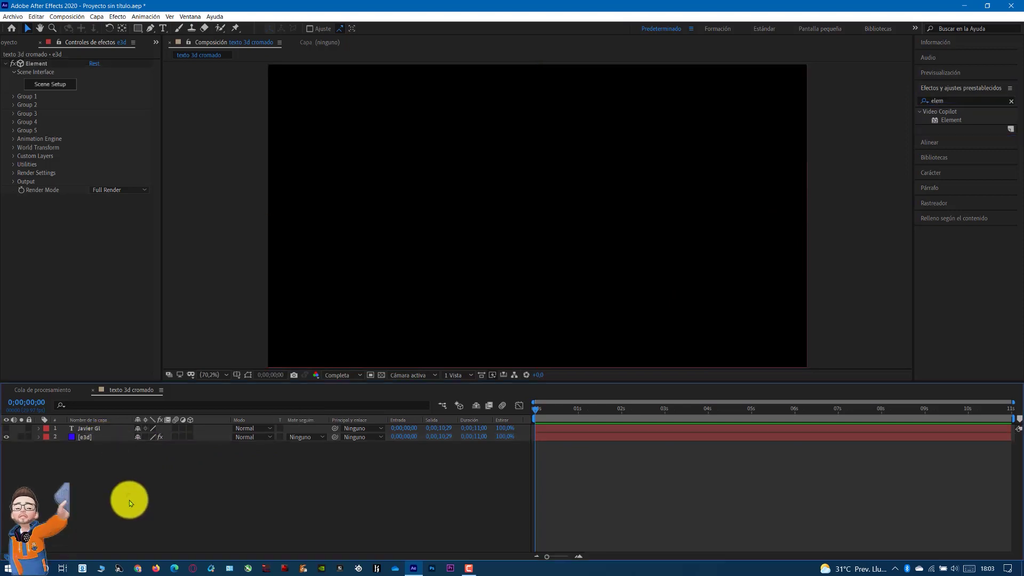
{"action": "left_click", "coordinate": [91, 440]}
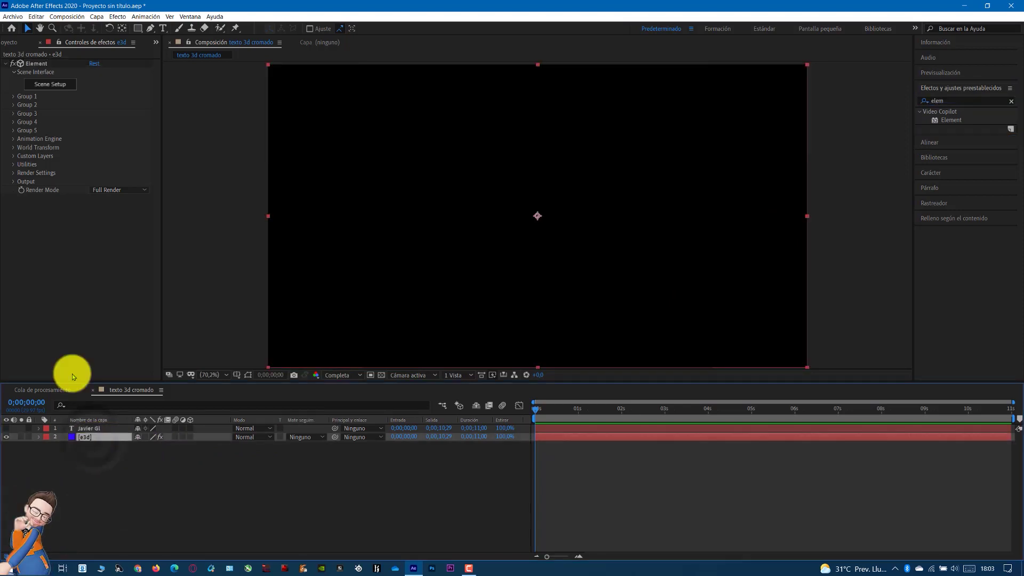
{"action": "left_click", "coordinate": [12, 158]}
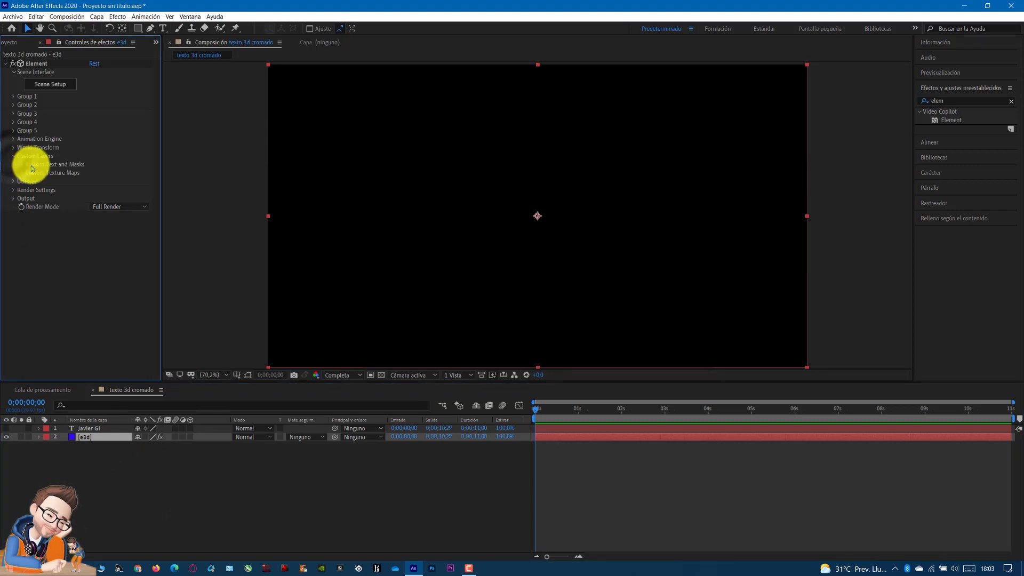
{"action": "left_click", "coordinate": [23, 165]}
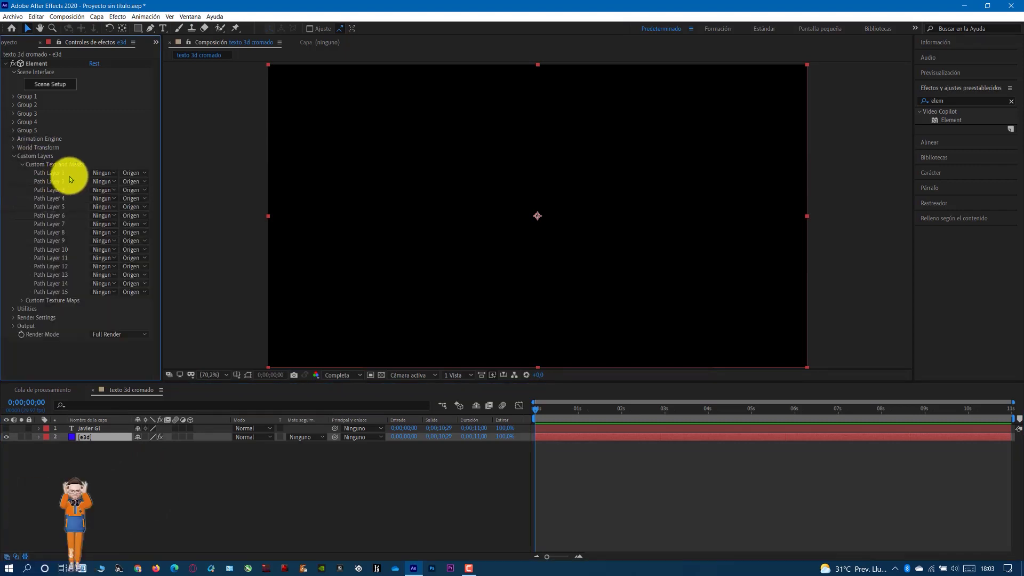
{"action": "left_click", "coordinate": [104, 173]}
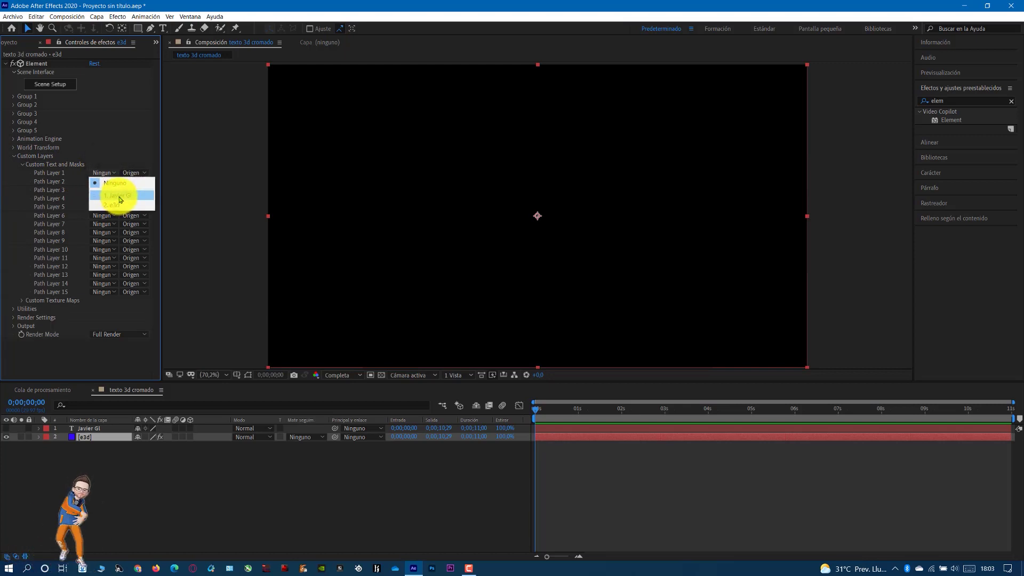
{"action": "left_click", "coordinate": [119, 200]}
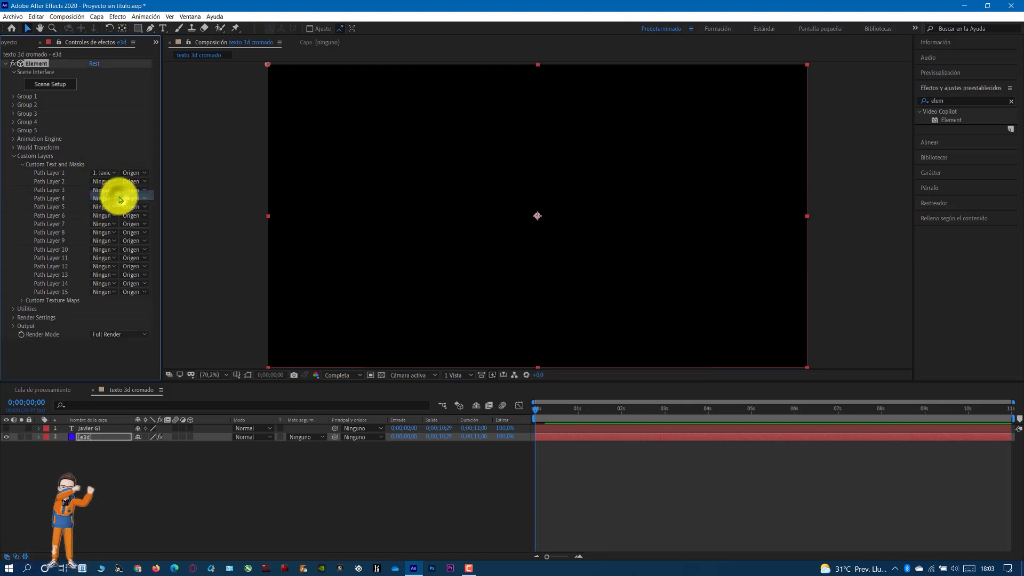
{"action": "left_click", "coordinate": [14, 156]}
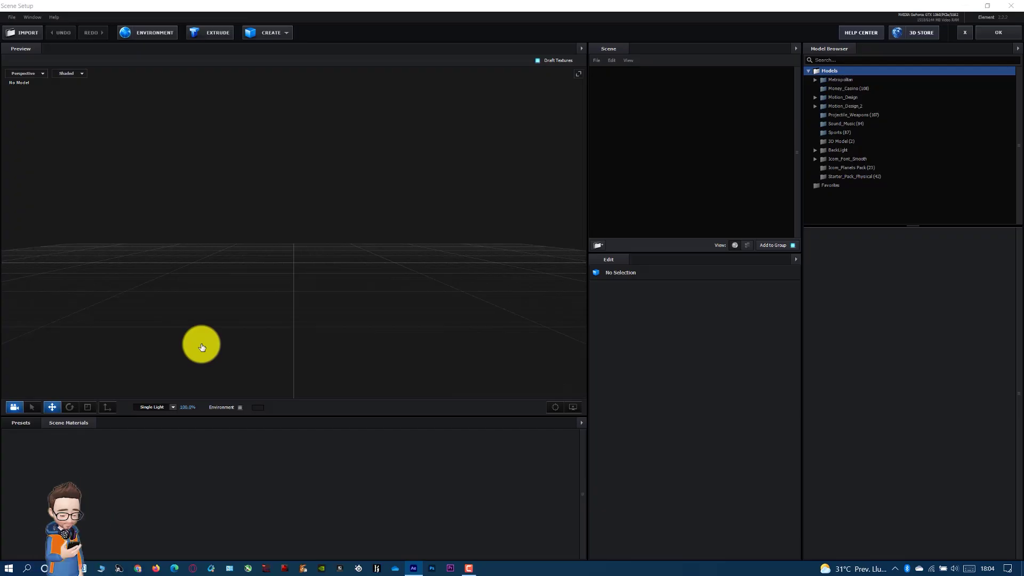
- Extrude the Javier Gl text path and set its Path Resolution to Extreme
{"action": "left_click", "coordinate": [210, 34]}
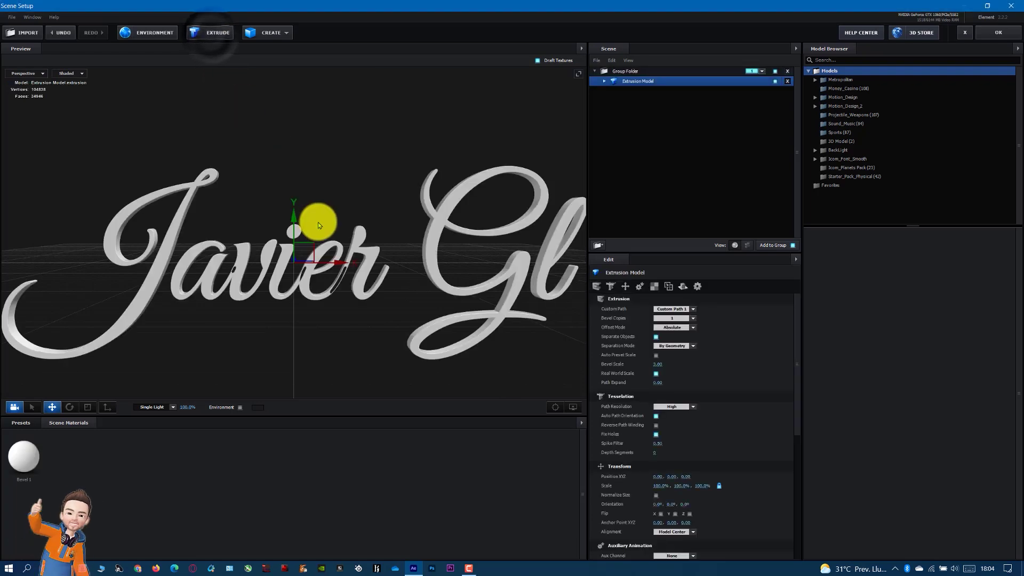
{"action": "scroll", "coordinate": [326, 297], "scroll_direction": "up", "scroll_amount": 3}
{"action": "scroll", "coordinate": [324, 300], "scroll_direction": "up", "scroll_amount": 3}
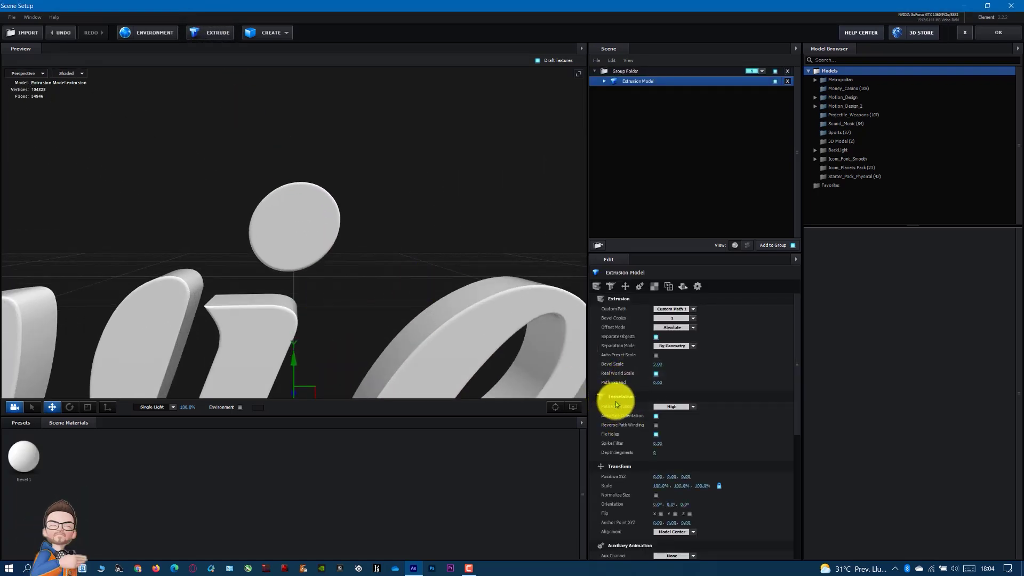
{"action": "left_click", "coordinate": [659, 408]}
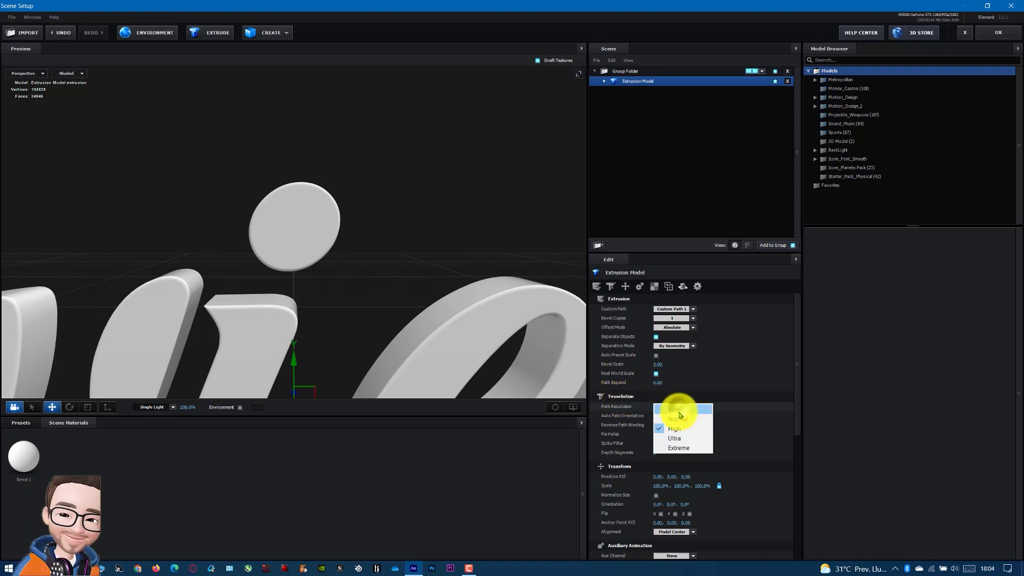
{"action": "left_click", "coordinate": [678, 450]}
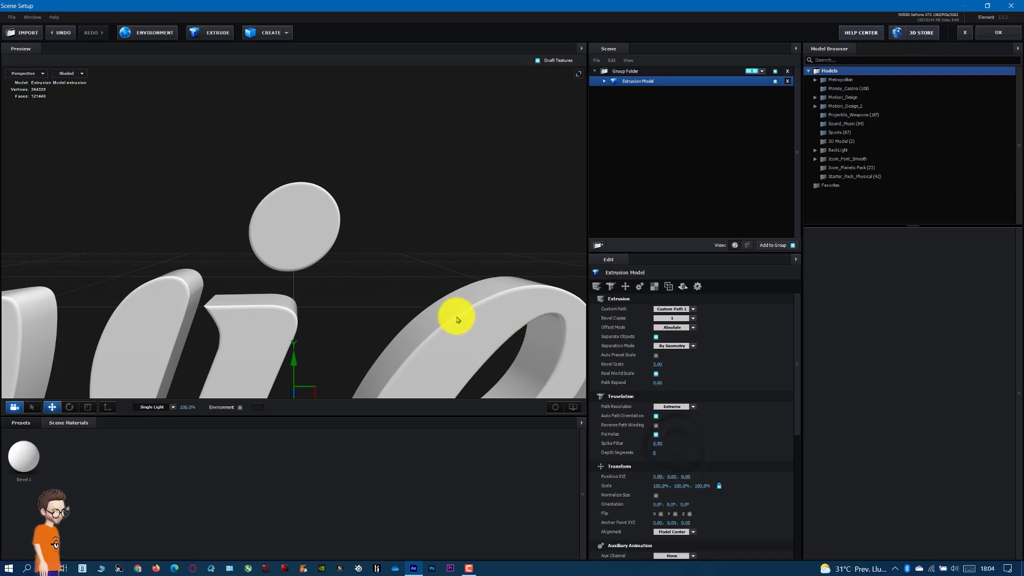
{"action": "scroll", "coordinate": [364, 283], "scroll_direction": "down", "scroll_amount": 10}
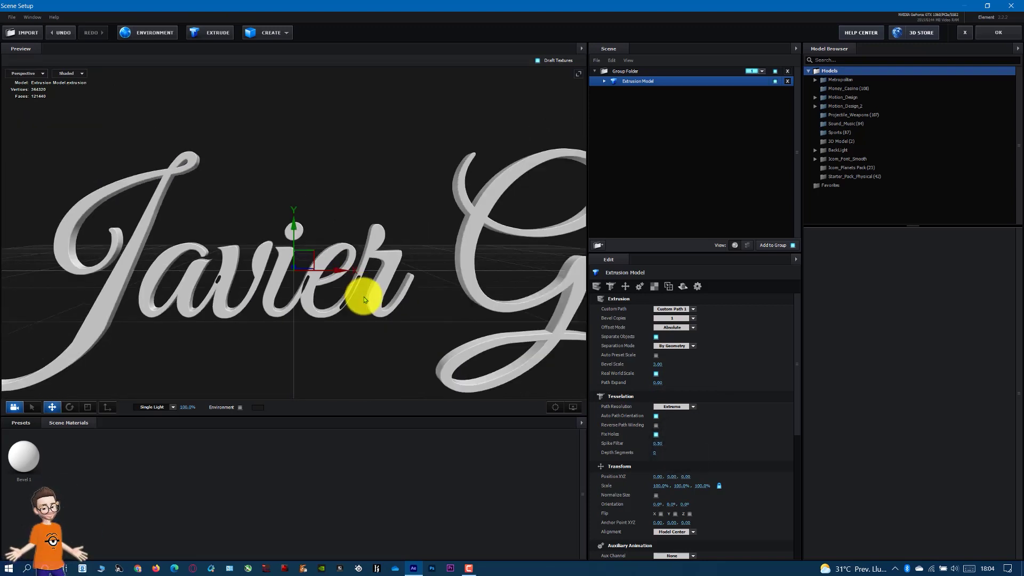
{"action": "mouse_move", "coordinate": [361, 297]}
{"action": "left_mouse_down"}
{"action": "mouse_move", "coordinate": [386, 307]}
{"action": "mouse_move", "coordinate": [376, 298]}
{"action": "left_mouse_up"}
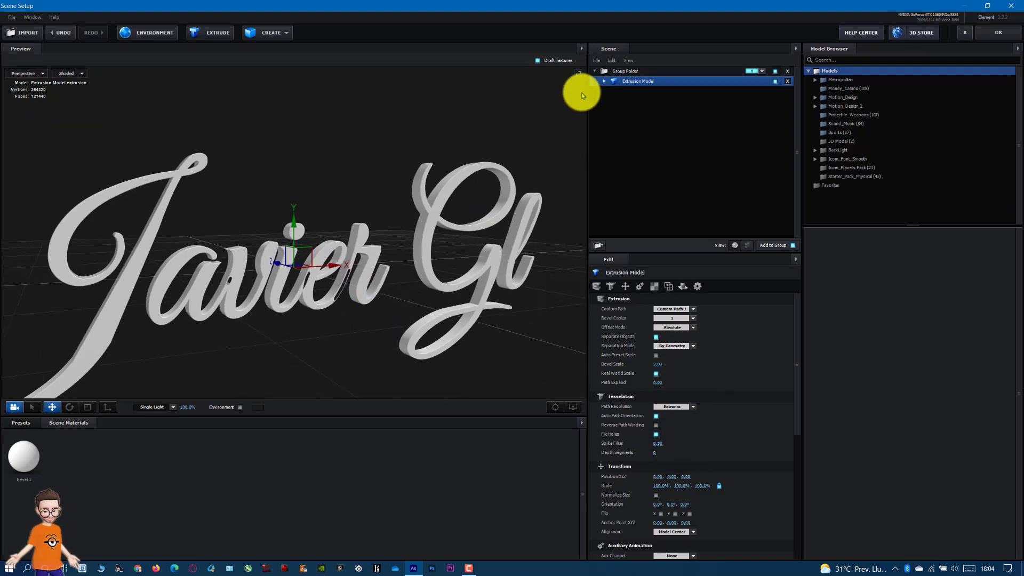
- Rename the extruded model to 'text 3d' and select its Bevel 1 material
{"action": "right_click", "coordinate": [635, 82]}
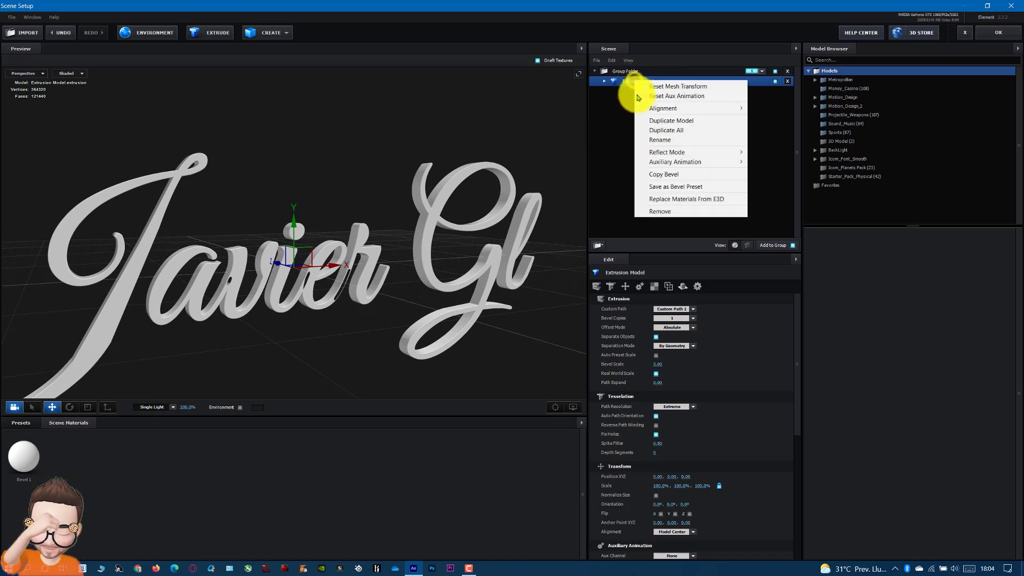
{"action": "left_click", "coordinate": [658, 139]}
{"action": "type", "text": "text 3d"}
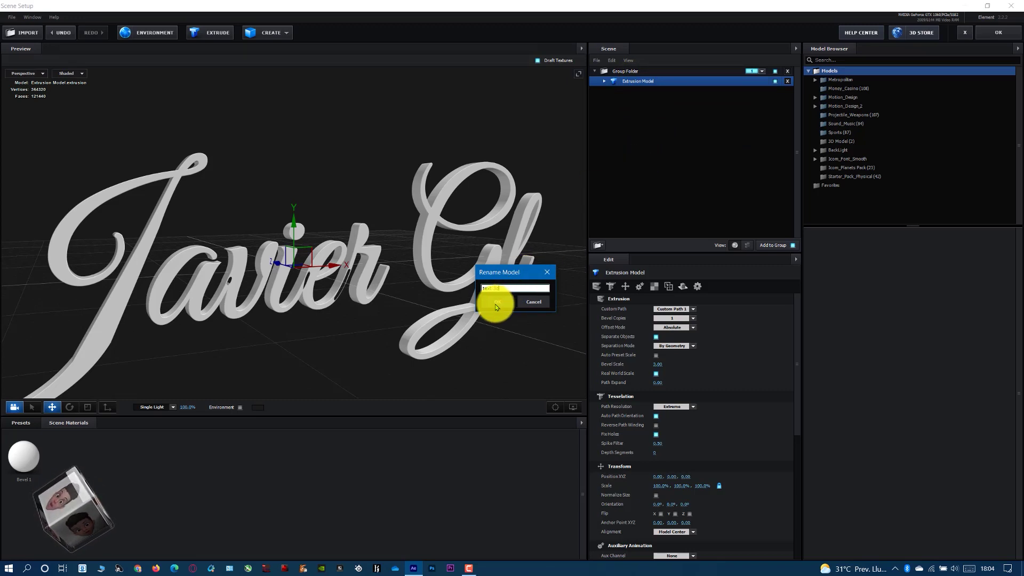
{"action": "left_click", "coordinate": [494, 302]}
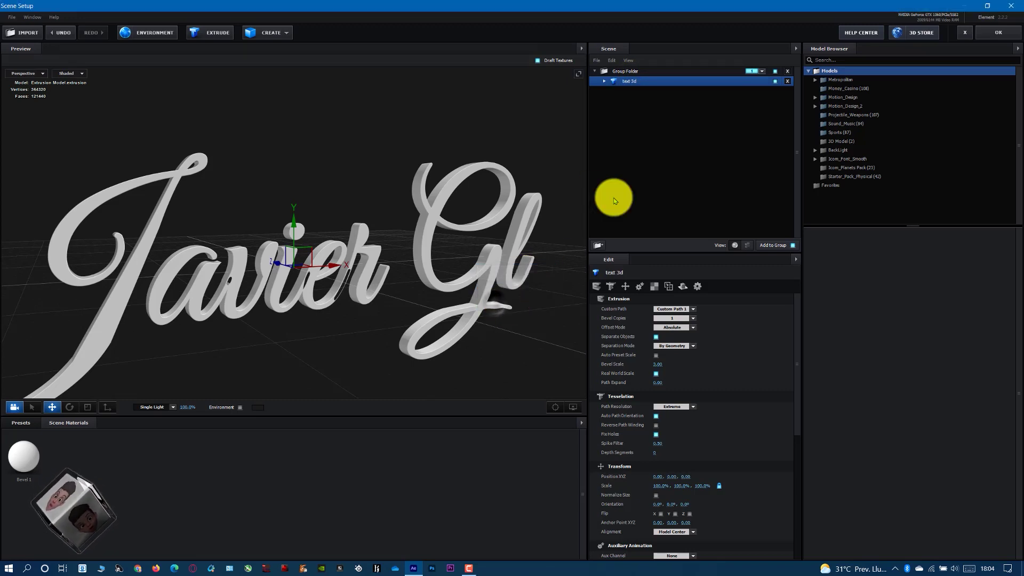
{"action": "left_click", "coordinate": [604, 82]}
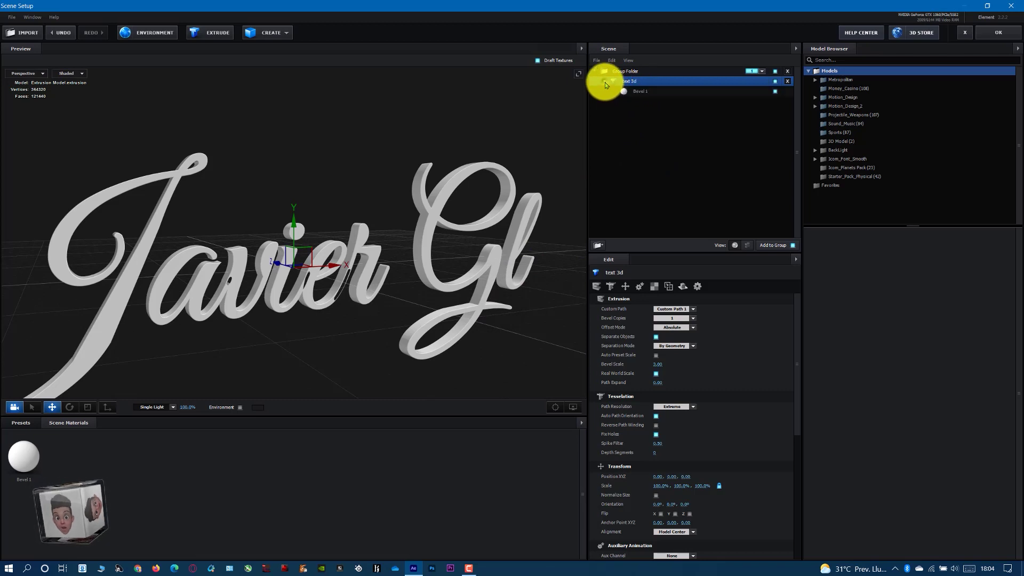
{"action": "left_click", "coordinate": [641, 92]}
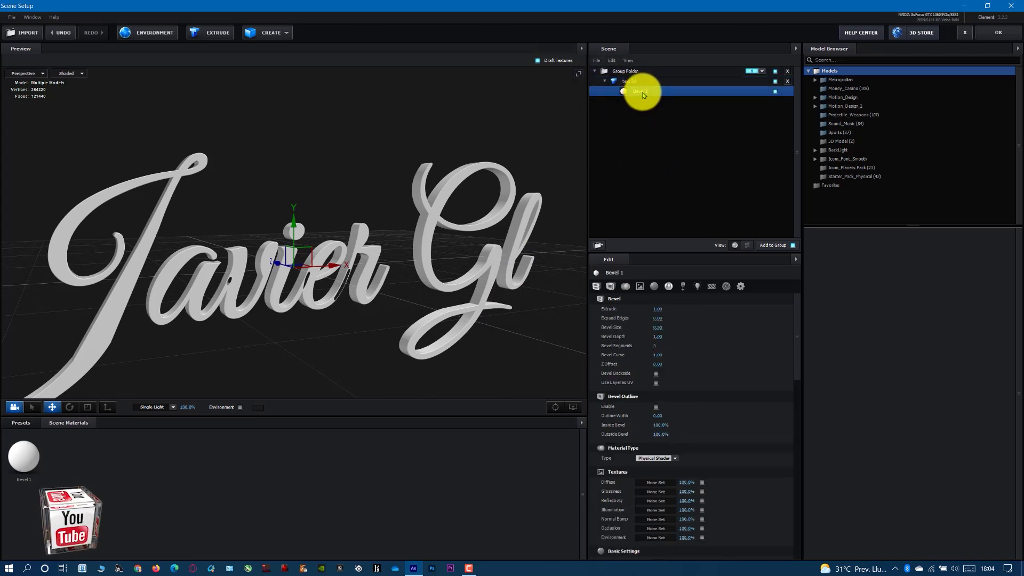
{"action": "scroll", "coordinate": [666, 405], "scroll_direction": "down", "scroll_amount": 5}
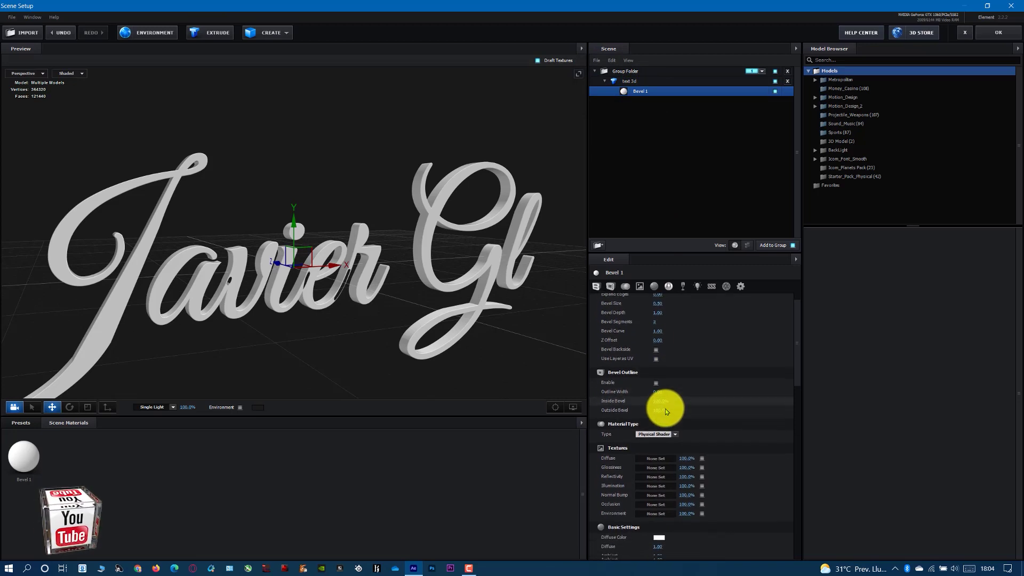
{"action": "scroll", "coordinate": [653, 418], "scroll_direction": "down", "scroll_amount": 1}
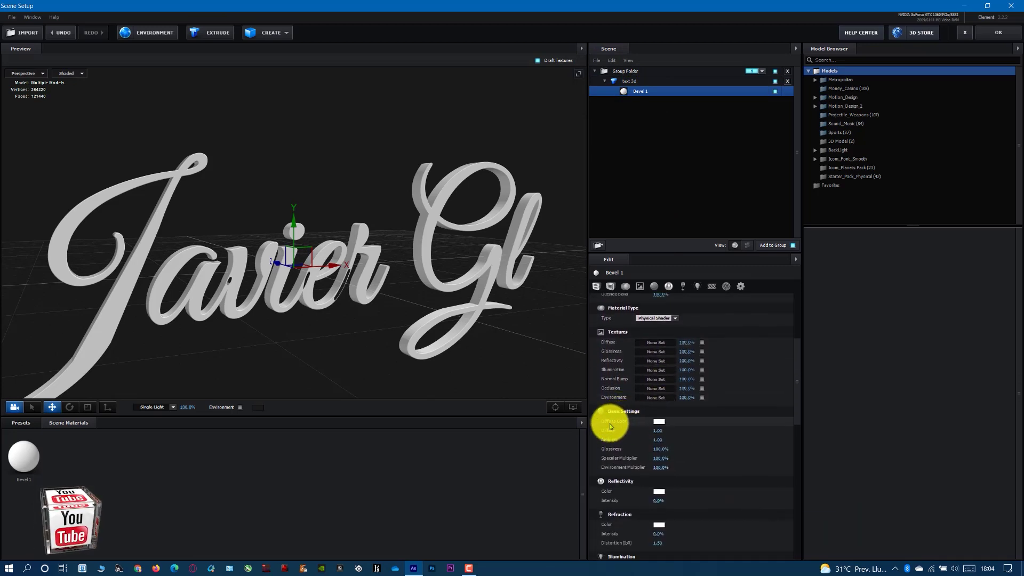
- Give Bevel 1 a black diffuse colour and 100% reflectivity intensity
{"action": "left_click", "coordinate": [657, 422]}
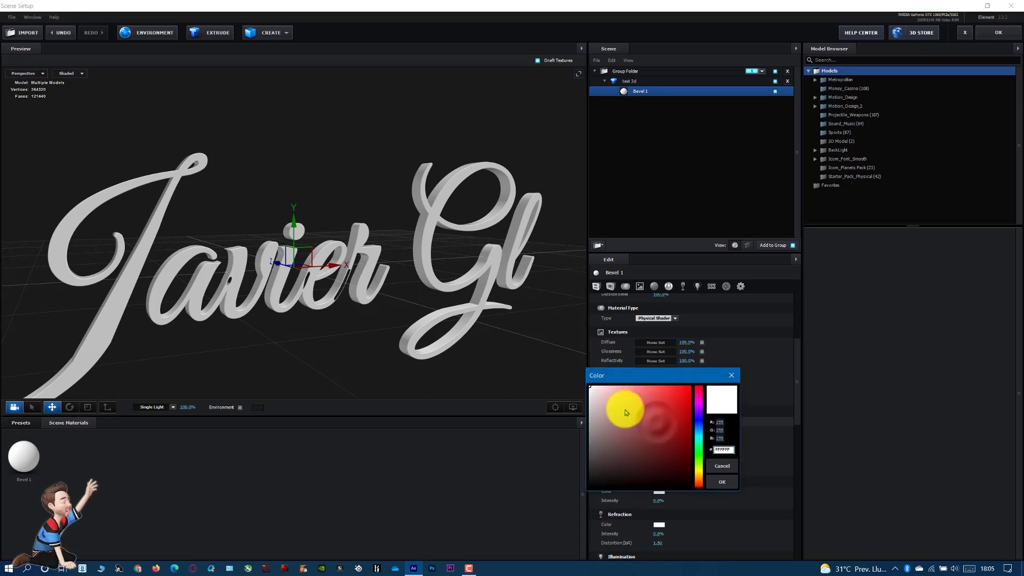
{"action": "mouse_move", "coordinate": [622, 408]}
{"action": "left_mouse_down"}
{"action": "mouse_move", "coordinate": [634, 410]}
{"action": "mouse_move", "coordinate": [587, 495]}
{"action": "left_mouse_up"}
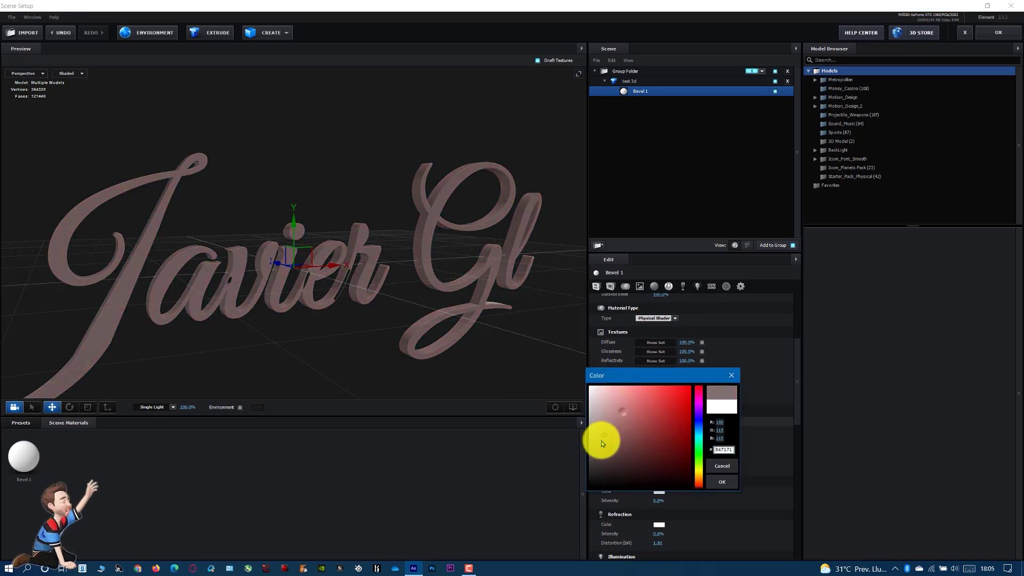
{"action": "left_click", "coordinate": [717, 482]}
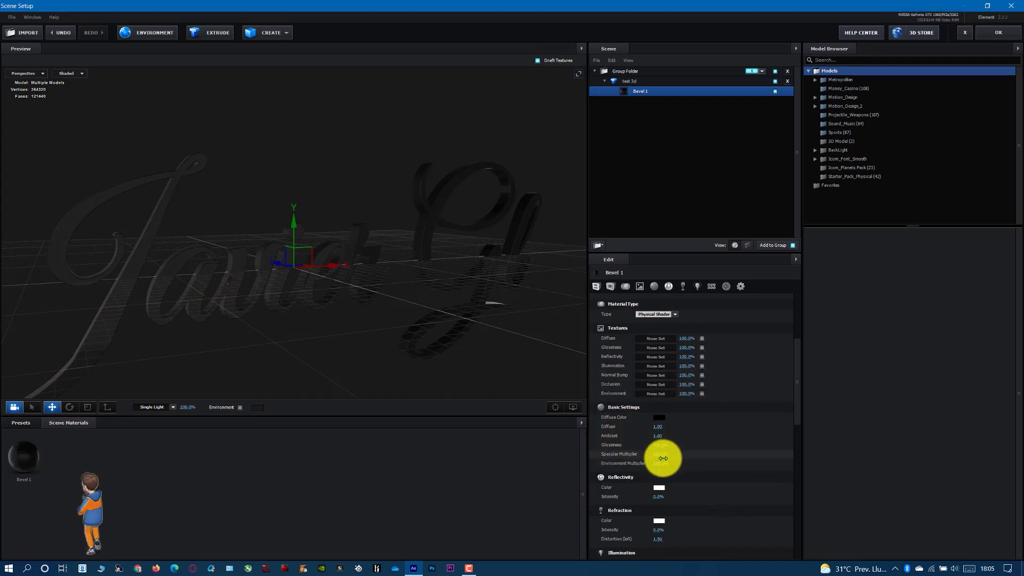
{"action": "scroll", "coordinate": [660, 458], "scroll_direction": "down", "scroll_amount": 1}
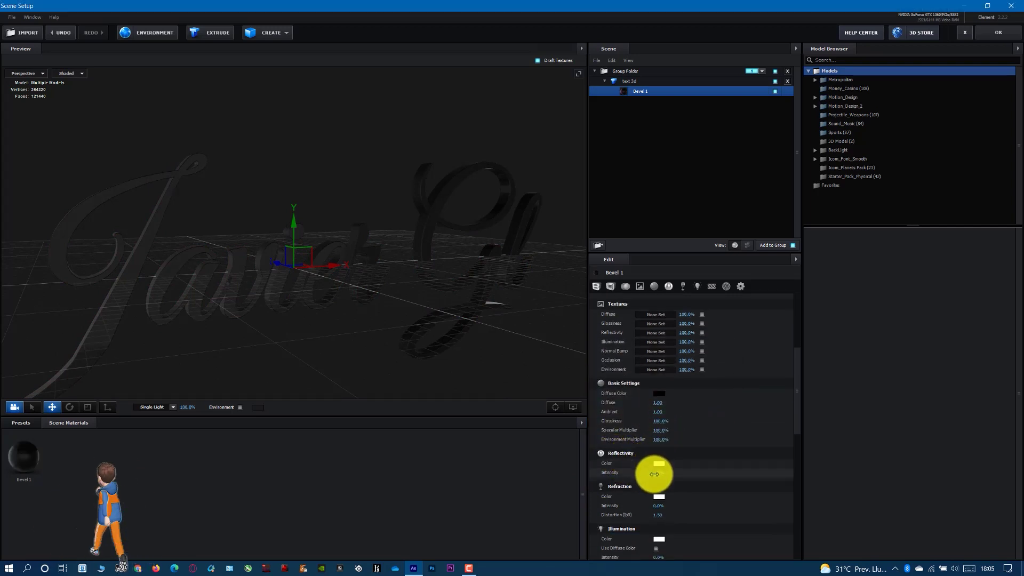
{"action": "left_click_drag", "start_coordinate": [656, 472], "coordinate": [706, 476]}
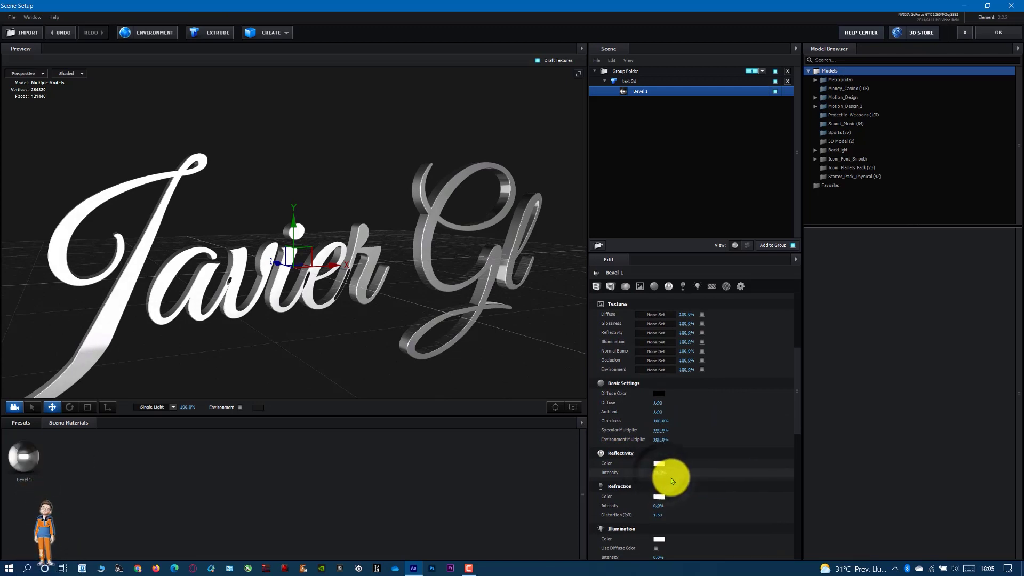
{"action": "left_click_drag", "start_coordinate": [669, 476], "coordinate": [709, 455]}
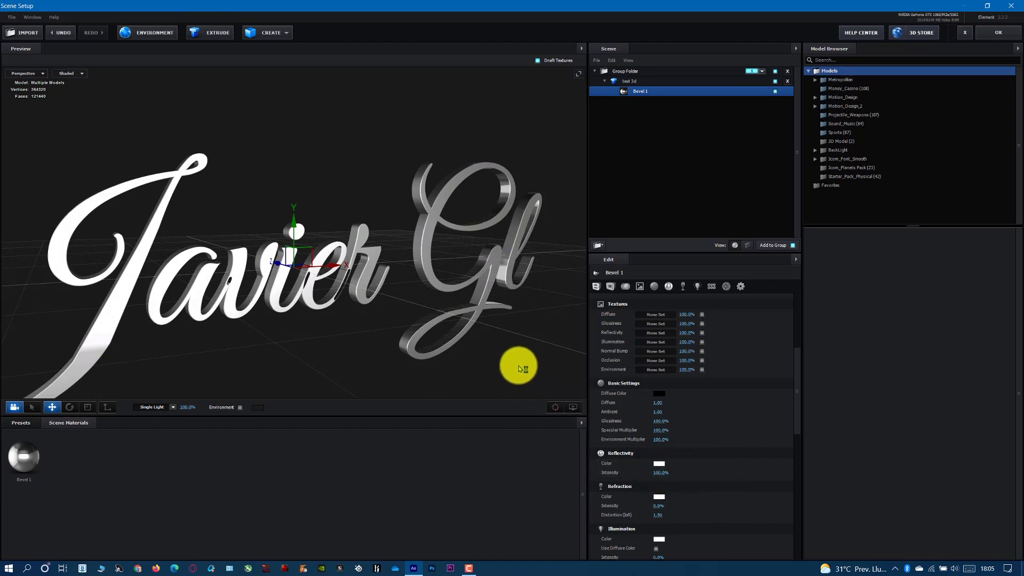
{"action": "mouse_move", "coordinate": [376, 294]}
{"action": "left_mouse_down"}
{"action": "mouse_move", "coordinate": [304, 302]}
{"action": "mouse_move", "coordinate": [332, 316]}
{"action": "mouse_move", "coordinate": [356, 314]}
{"action": "mouse_move", "coordinate": [359, 302]}
{"action": "mouse_move", "coordinate": [318, 302]}
{"action": "mouse_move", "coordinate": [313, 318]}
{"action": "mouse_move", "coordinate": [341, 336]}
{"action": "mouse_move", "coordinate": [369, 318]}
{"action": "mouse_move", "coordinate": [380, 290]}
{"action": "mouse_move", "coordinate": [331, 283]}
{"action": "mouse_move", "coordinate": [307, 307]}
{"action": "mouse_move", "coordinate": [315, 320]}
{"action": "mouse_move", "coordinate": [370, 306]}
{"action": "mouse_move", "coordinate": [361, 297]}
{"action": "mouse_move", "coordinate": [327, 313]}
{"action": "mouse_move", "coordinate": [364, 311]}
{"action": "mouse_move", "coordinate": [336, 302]}
{"action": "mouse_move", "coordinate": [351, 313]}
{"action": "mouse_move", "coordinate": [363, 300]}
{"action": "mouse_move", "coordinate": [344, 307]}
{"action": "mouse_move", "coordinate": [363, 307]}
{"action": "mouse_move", "coordinate": [353, 302]}
{"action": "left_mouse_up"}
- Add a plane primitive to the scene and rename it SUELO
{"action": "left_click", "coordinate": [269, 31]}
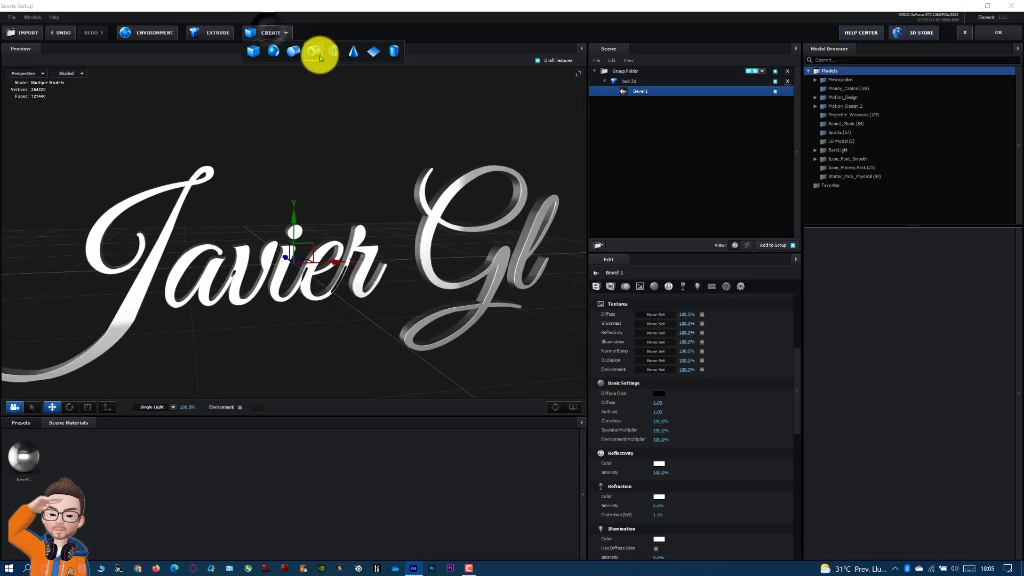
{"action": "left_click", "coordinate": [369, 59]}
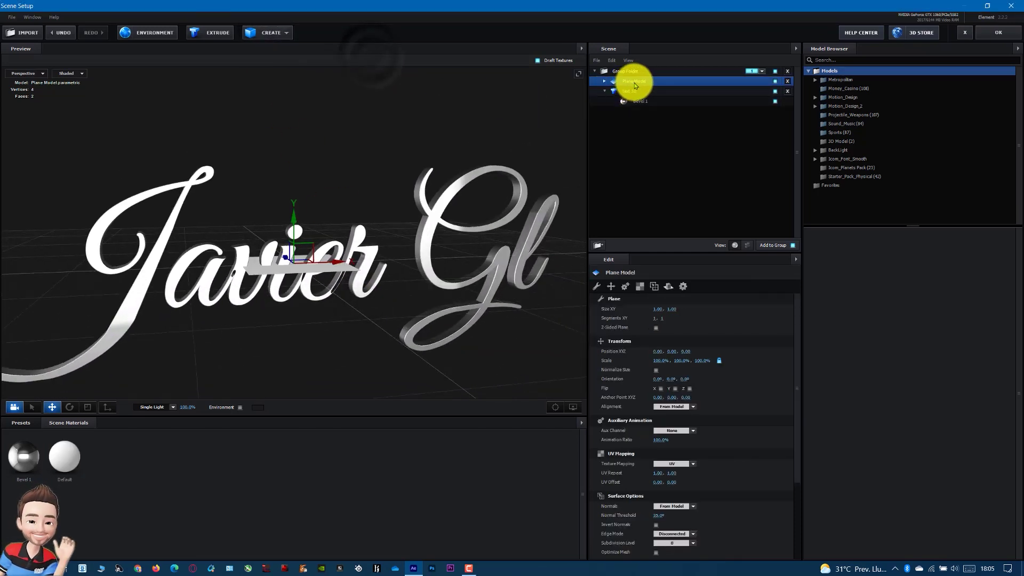
{"action": "right_click", "coordinate": [637, 84]}
{"action": "left_click", "coordinate": [664, 146]}
{"action": "type", "text": "SUELO"}
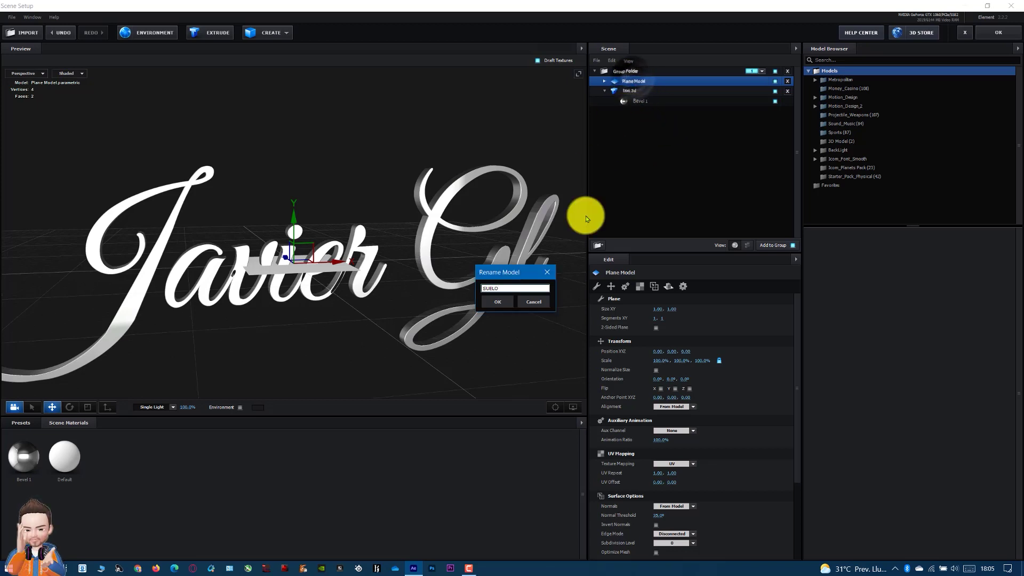
{"action": "left_click", "coordinate": [509, 301]}
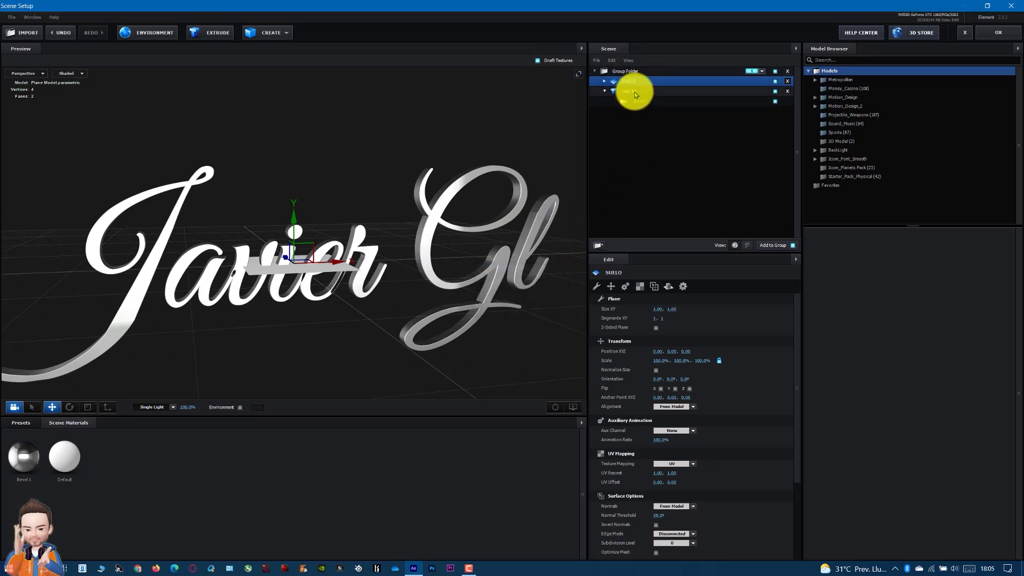
{"action": "left_click", "coordinate": [602, 81]}
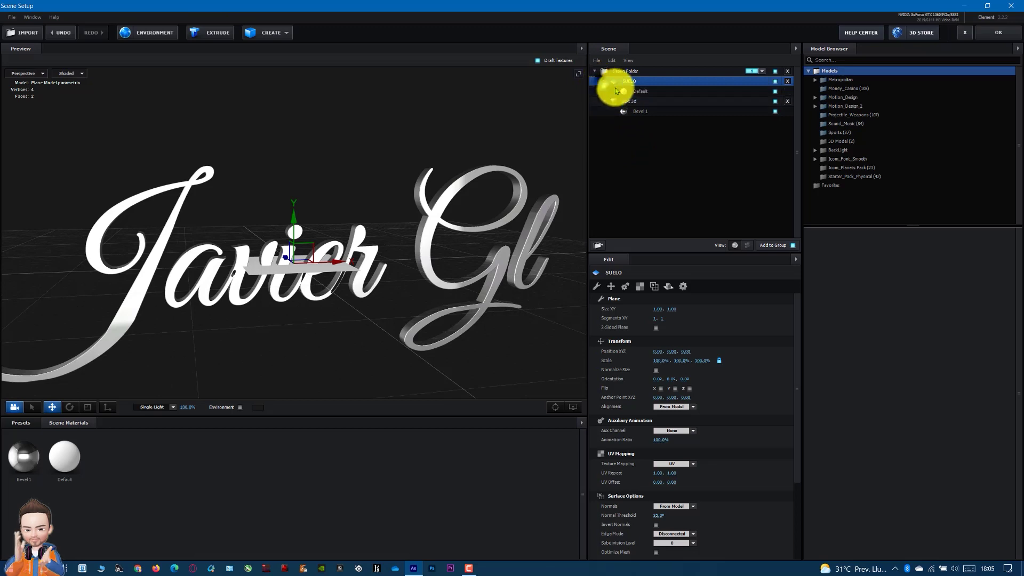
{"action": "left_click", "coordinate": [639, 93]}
{"action": "left_click", "coordinate": [632, 82]}
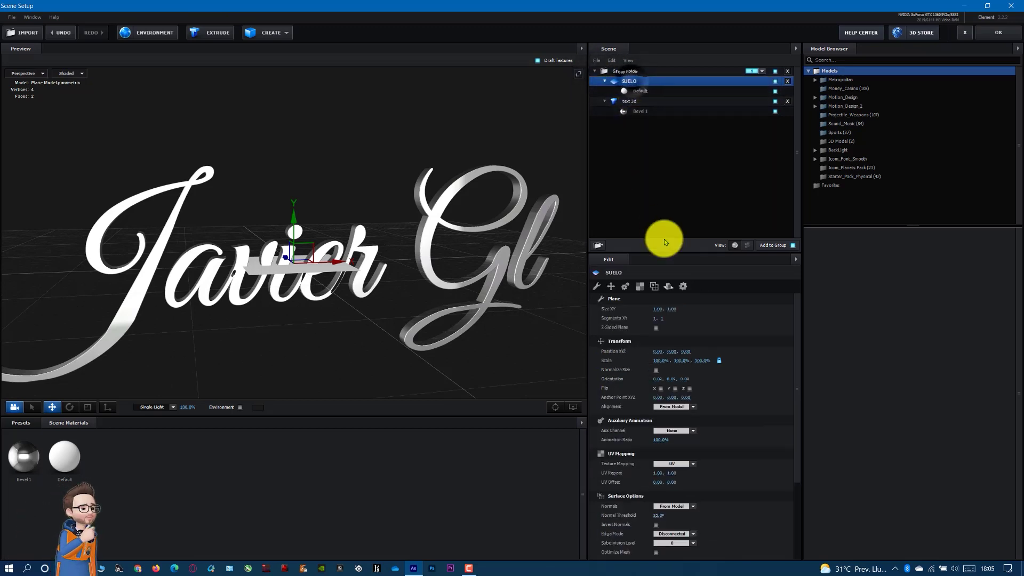
- Scale SUELO to 2000%, set its X orientation to -90°, and make it 2-sided
{"action": "left_click", "coordinate": [655, 361]}
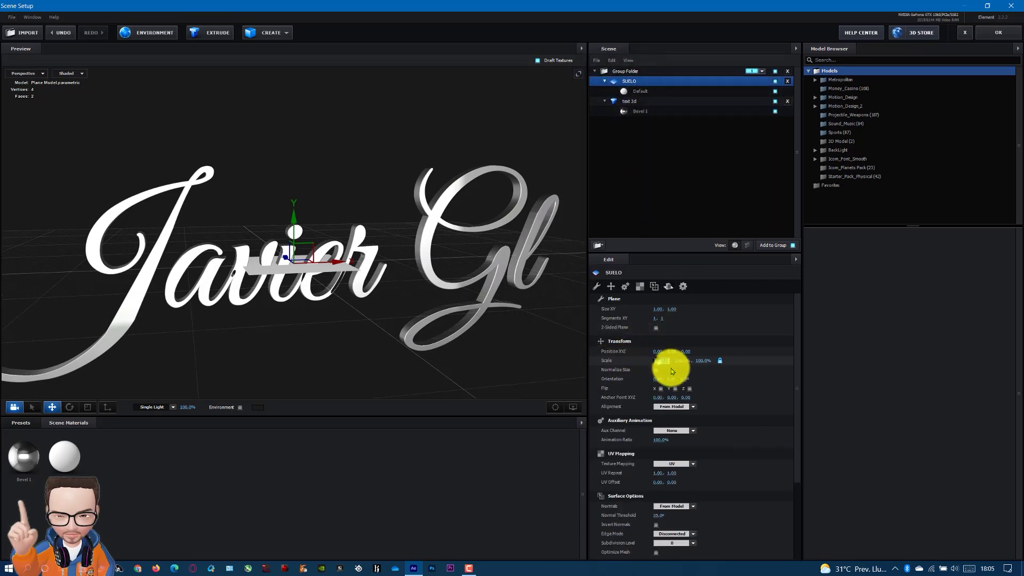
{"action": "type", "text": "2"}
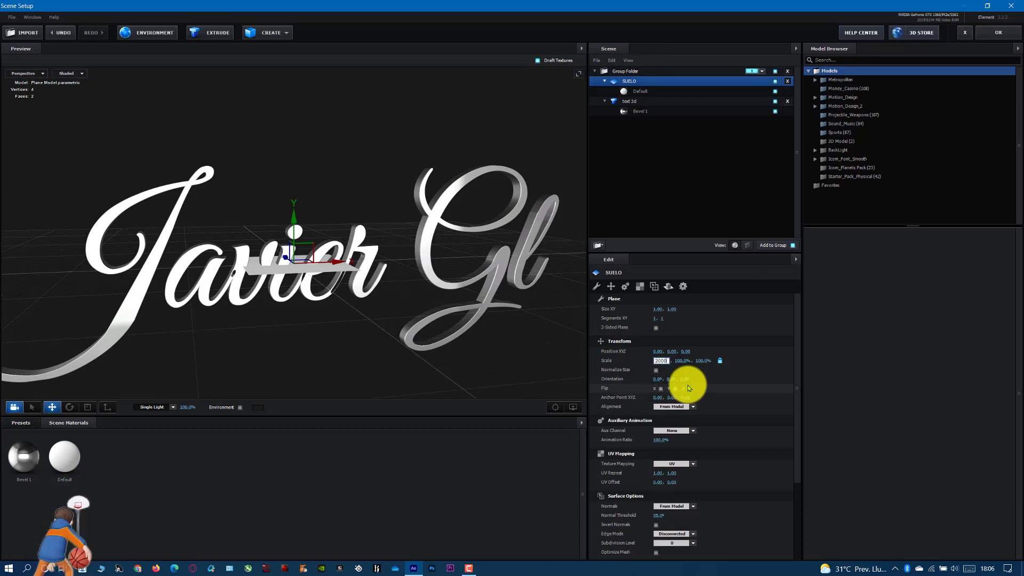
{"action": "key", "text": "Return"}
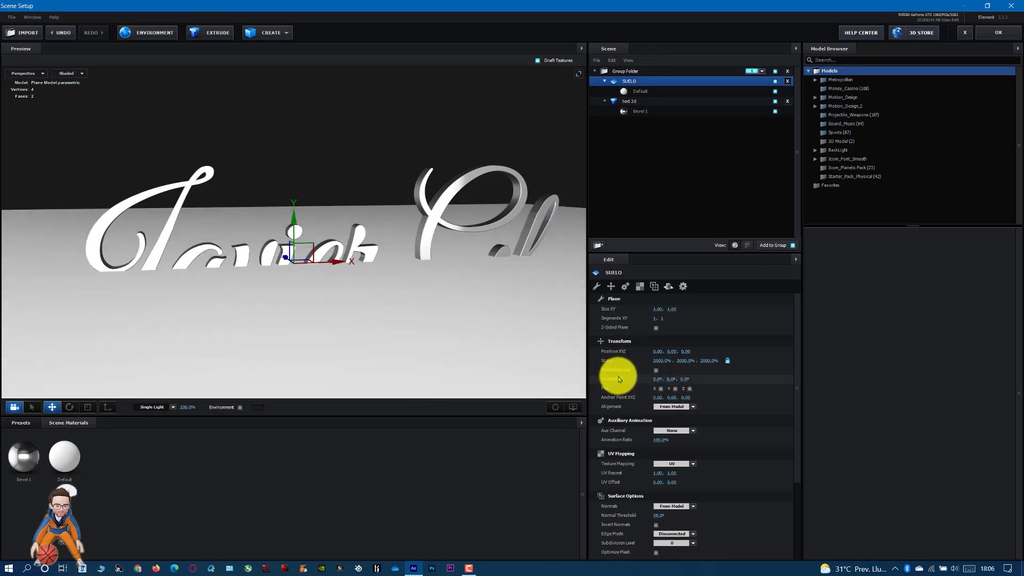
{"action": "left_click_drag", "start_coordinate": [655, 380], "coordinate": [655, 380]}
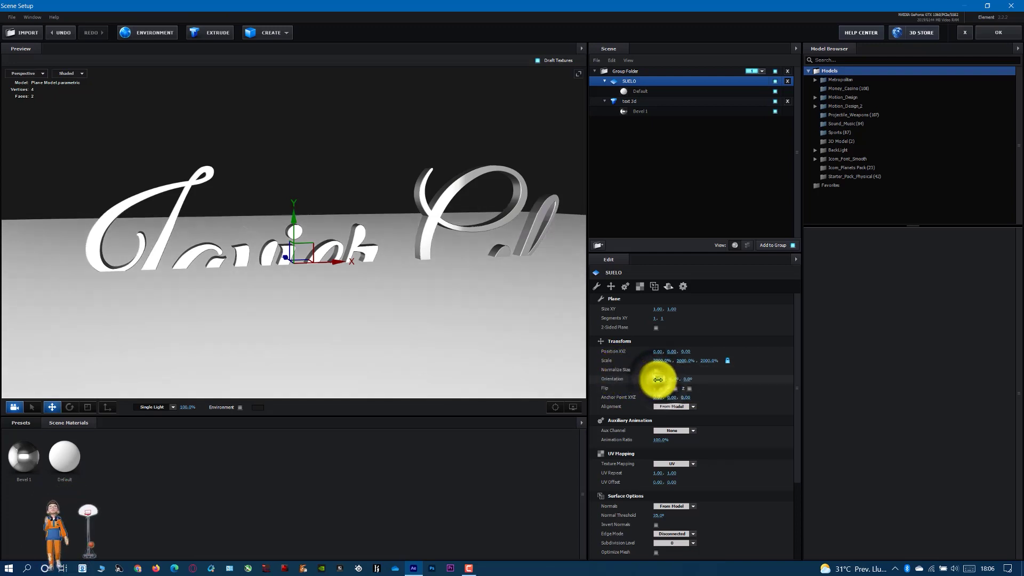
{"action": "left_click", "coordinate": [657, 380]}
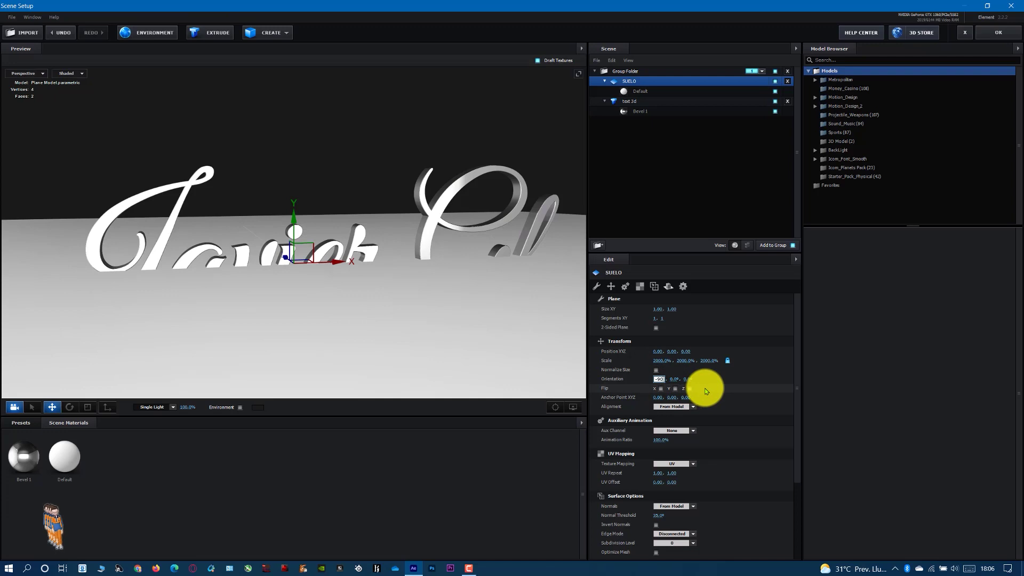
{"action": "key", "text": "Return"}
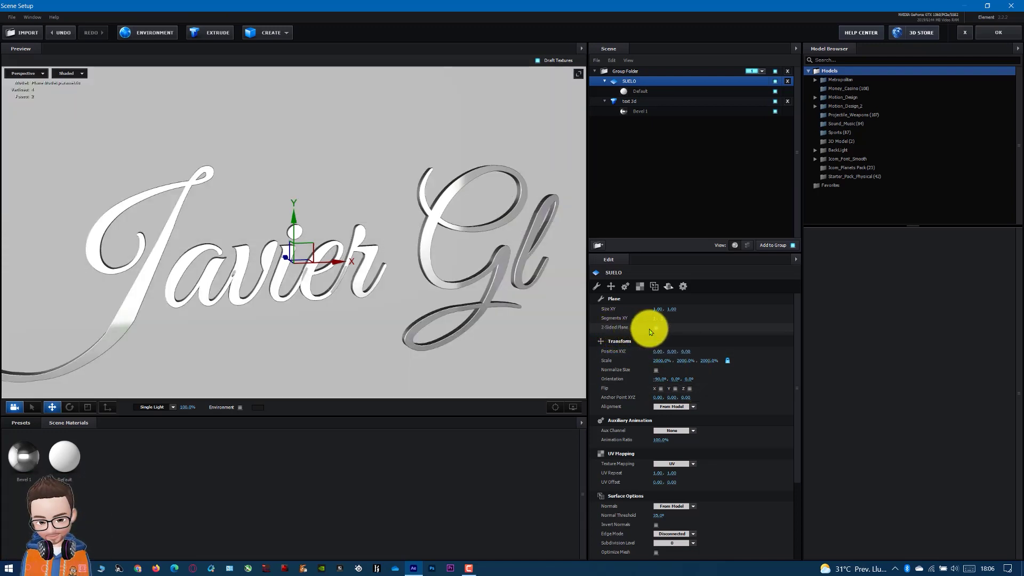
{"action": "left_click", "coordinate": [656, 328]}
{"action": "left_click_drag", "start_coordinate": [494, 324], "coordinate": [546, 324]}
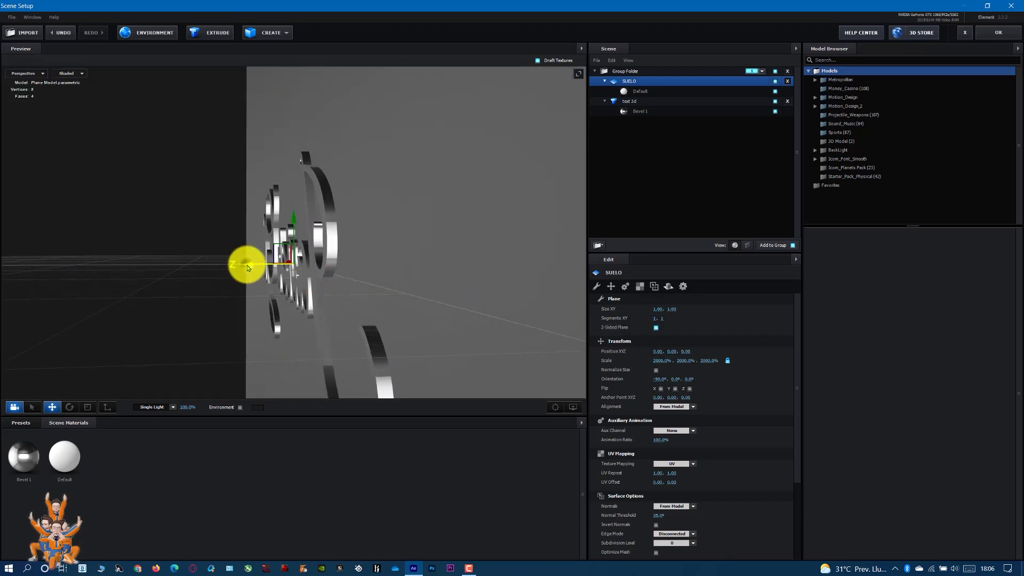
{"action": "mouse_move", "coordinate": [247, 267]}
{"action": "left_mouse_down"}
{"action": "mouse_move", "coordinate": [366, 274]}
{"action": "mouse_move", "coordinate": [304, 276]}
{"action": "mouse_move", "coordinate": [594, 139]}
{"action": "left_mouse_up"}
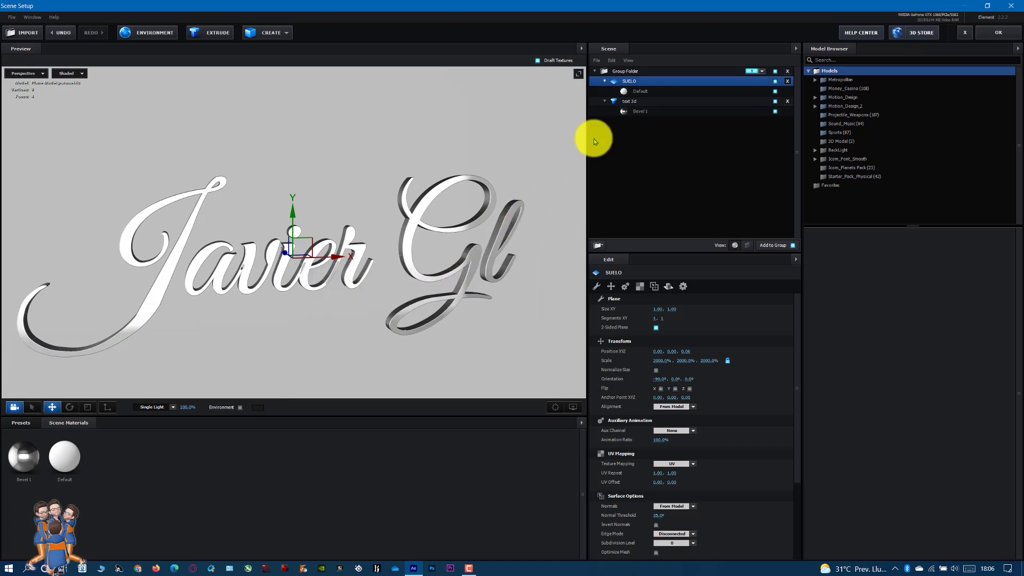
{"action": "left_click", "coordinate": [650, 91]}
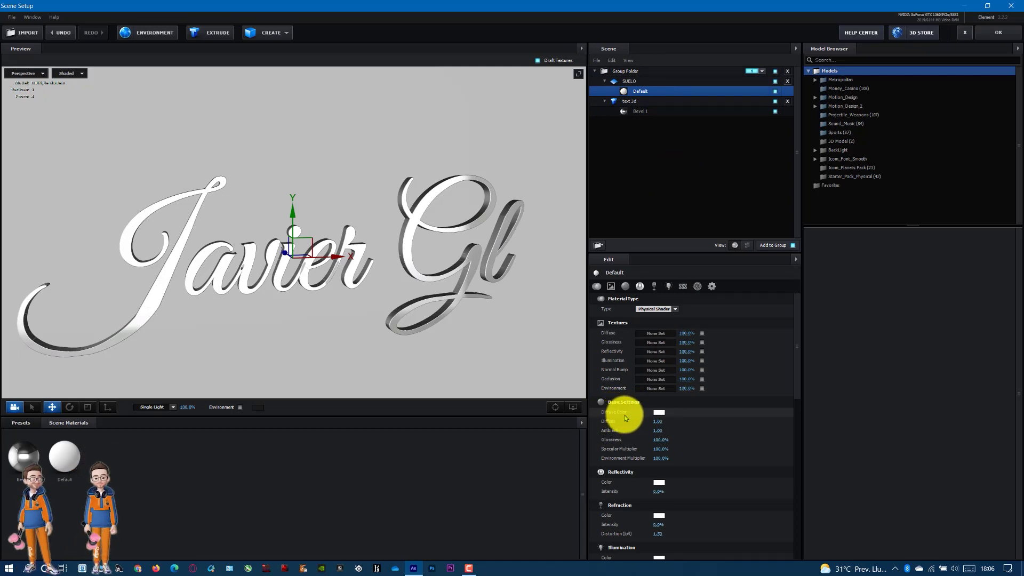
- Set the floor material's diffuse colour to red and load GreyScale_01.png as its diffuse texture
{"action": "left_click", "coordinate": [659, 412]}
{"action": "left_click", "coordinate": [645, 400]}
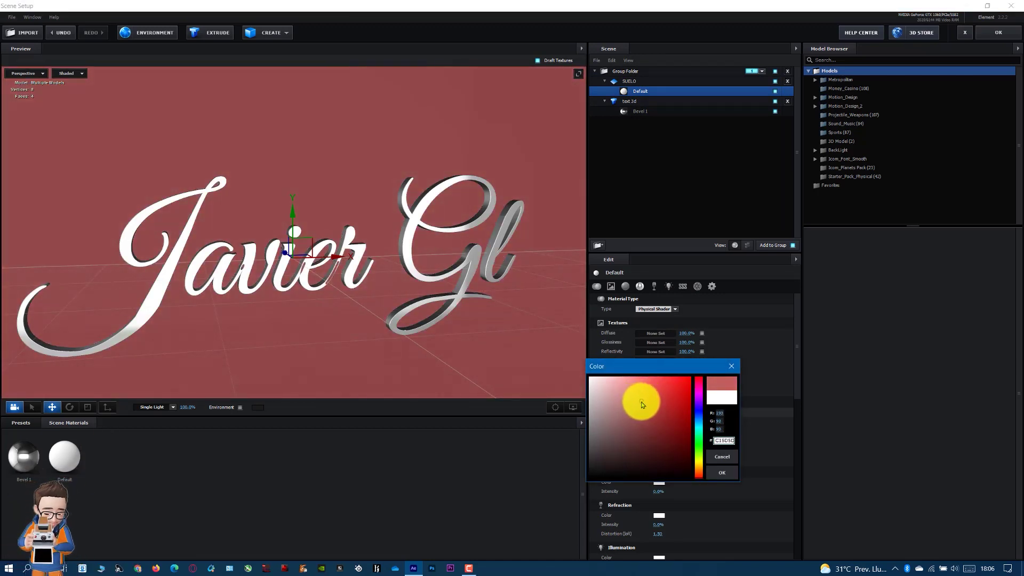
{"action": "left_click", "coordinate": [722, 473]}
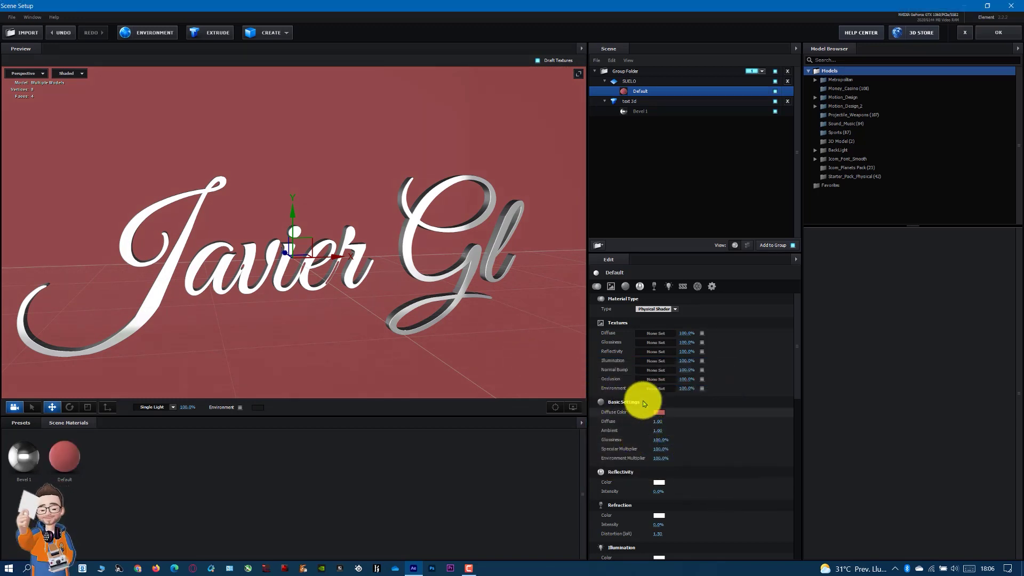
{"action": "left_click", "coordinate": [649, 335]}
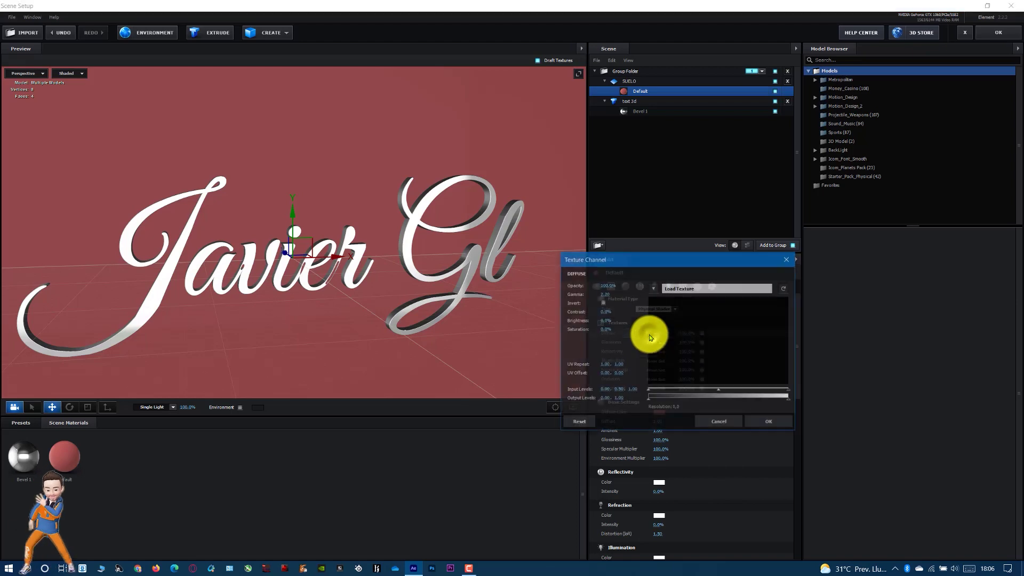
{"action": "left_click", "coordinate": [686, 290]}
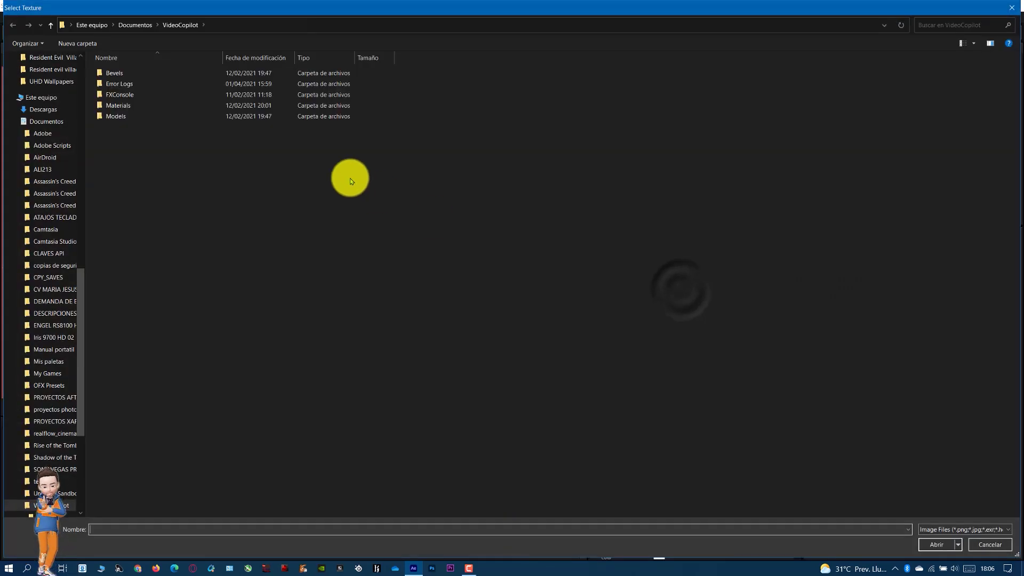
{"action": "double_click", "coordinate": [115, 106]}
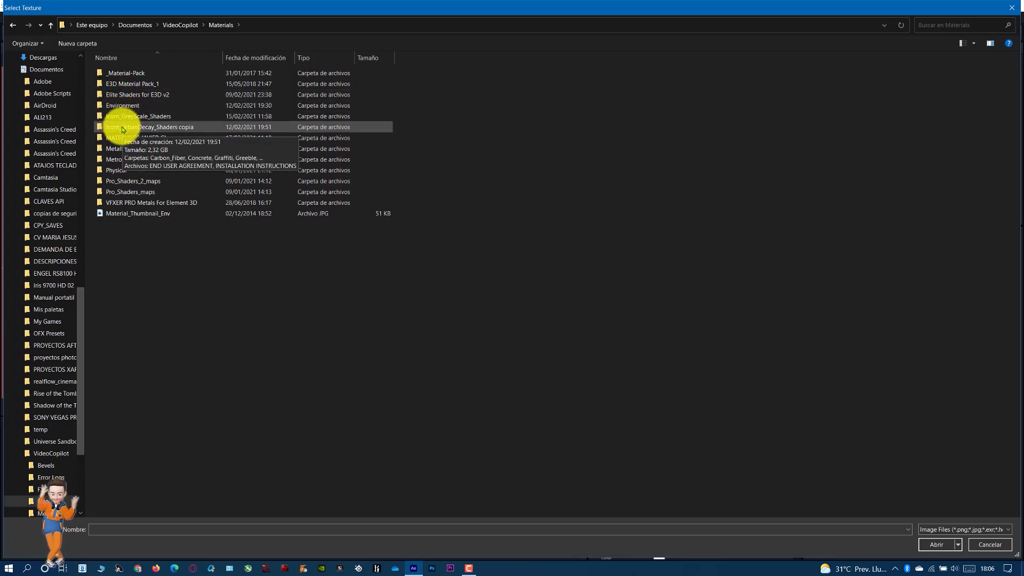
{"action": "double_click", "coordinate": [123, 116]}
{"action": "left_click", "coordinate": [124, 86]}
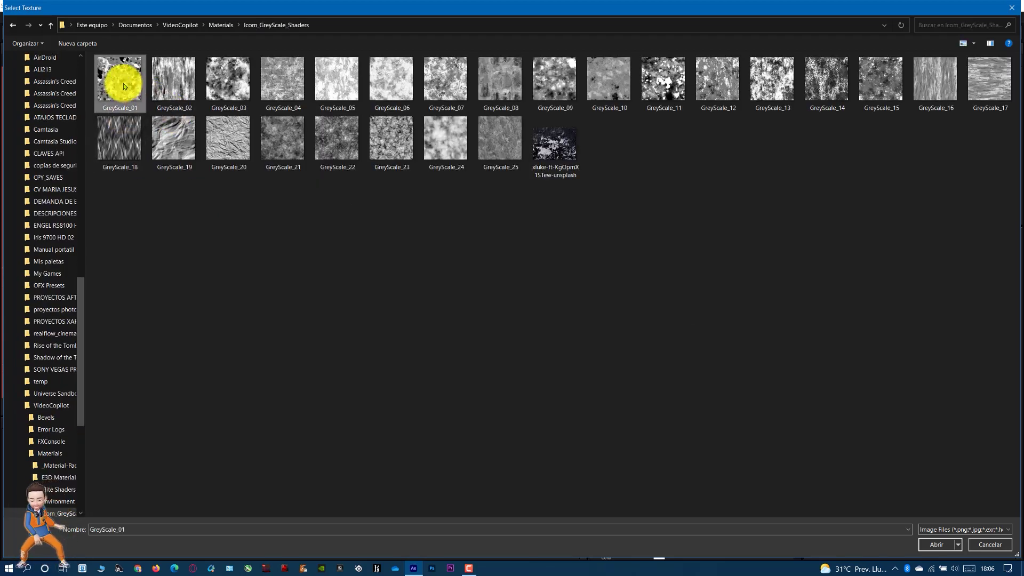
{"action": "left_click", "coordinate": [920, 544]}
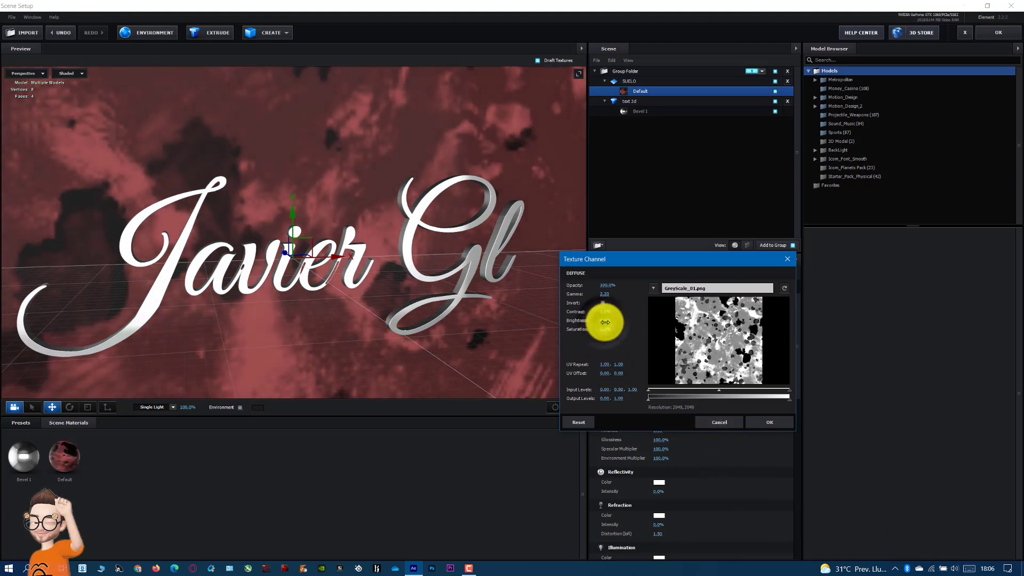
{"action": "left_click", "coordinate": [766, 424]}
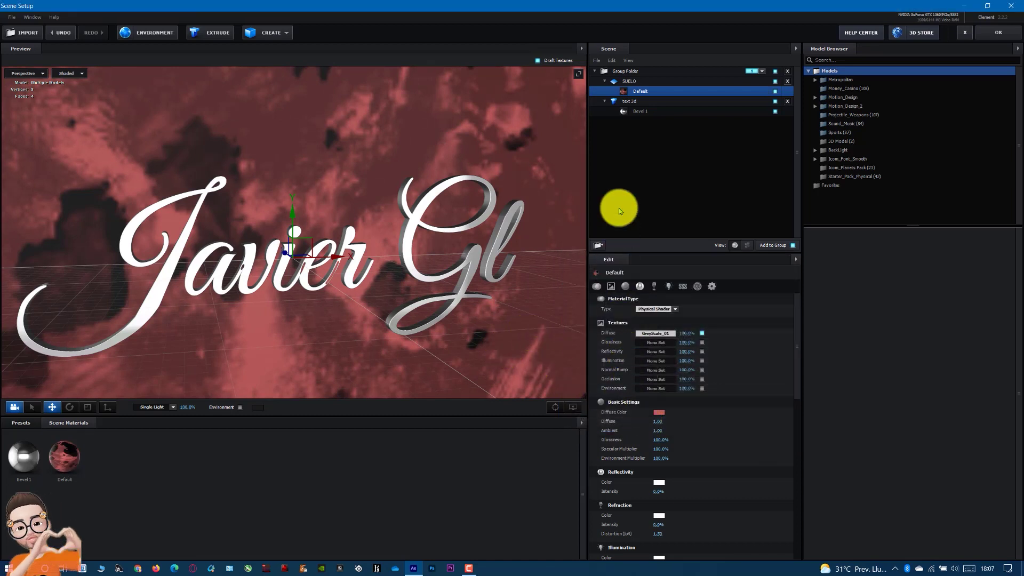
- Set SUELO's reflect mode to Mirror Surface and orbit back to see the whole text
{"action": "left_click", "coordinate": [631, 82]}
{"action": "right_click", "coordinate": [631, 82]}
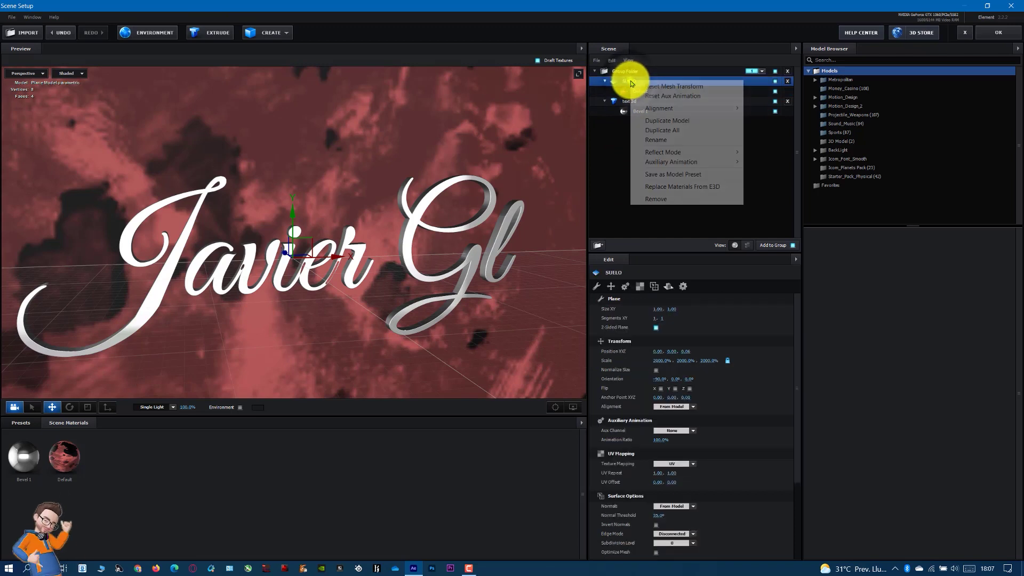
{"action": "left_click", "coordinate": [627, 82]}
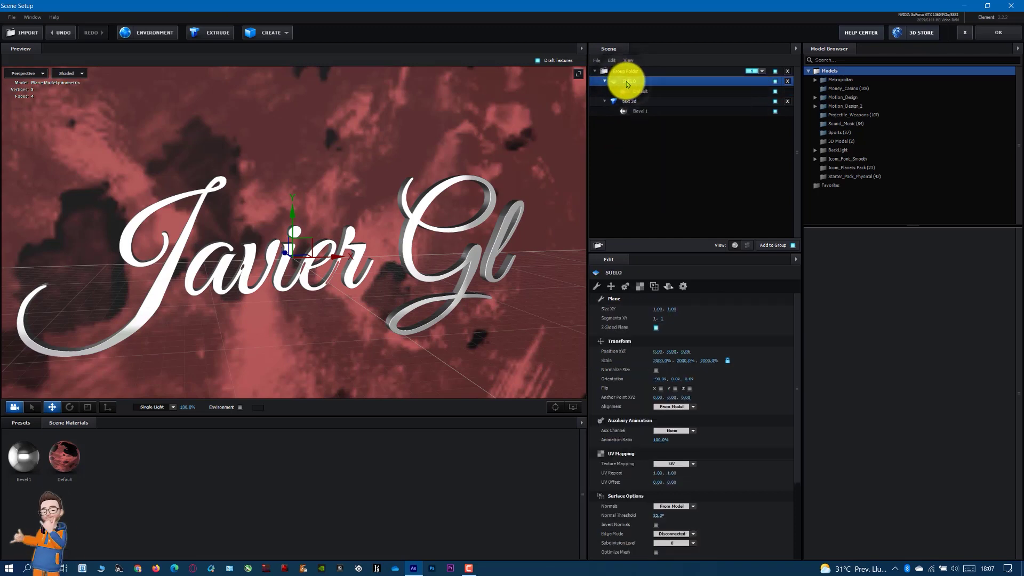
{"action": "right_click", "coordinate": [627, 83]}
{"action": "mouse_move", "coordinate": [671, 157]}
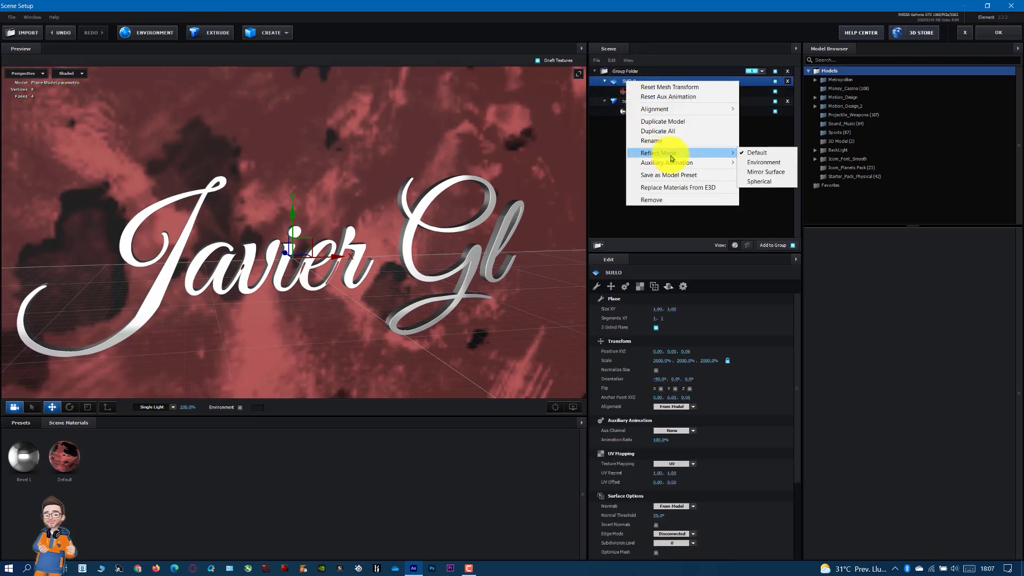
{"action": "left_click", "coordinate": [758, 173]}
{"action": "mouse_move", "coordinate": [525, 206]}
{"action": "left_mouse_down"}
{"action": "mouse_move", "coordinate": [449, 250]}
{"action": "mouse_move", "coordinate": [392, 245]}
{"action": "mouse_move", "coordinate": [464, 224]}
{"action": "left_mouse_up"}
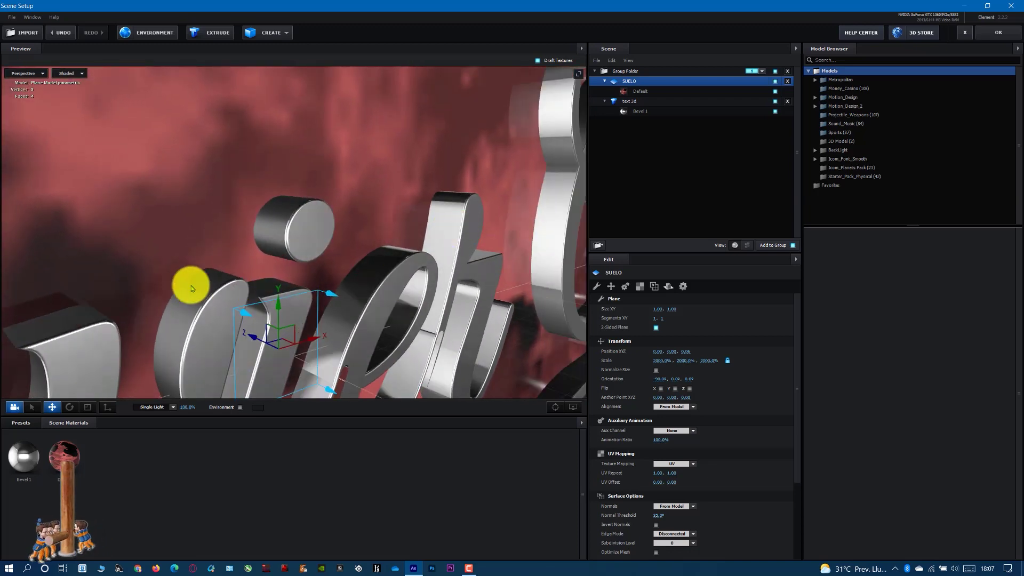
{"action": "mouse_move", "coordinate": [179, 281]}
{"action": "left_mouse_down"}
{"action": "mouse_move", "coordinate": [245, 258]}
{"action": "mouse_move", "coordinate": [428, 314]}
{"action": "mouse_move", "coordinate": [382, 333]}
{"action": "mouse_move", "coordinate": [352, 330]}
{"action": "left_mouse_up"}
{"action": "scroll", "coordinate": [247, 262], "scroll_direction": "down", "scroll_amount": 5}
- Browse the BackLight_4K environment presets and apply BackLight_4K_24 for chrome reflections
{"action": "left_click", "coordinate": [19, 422]}
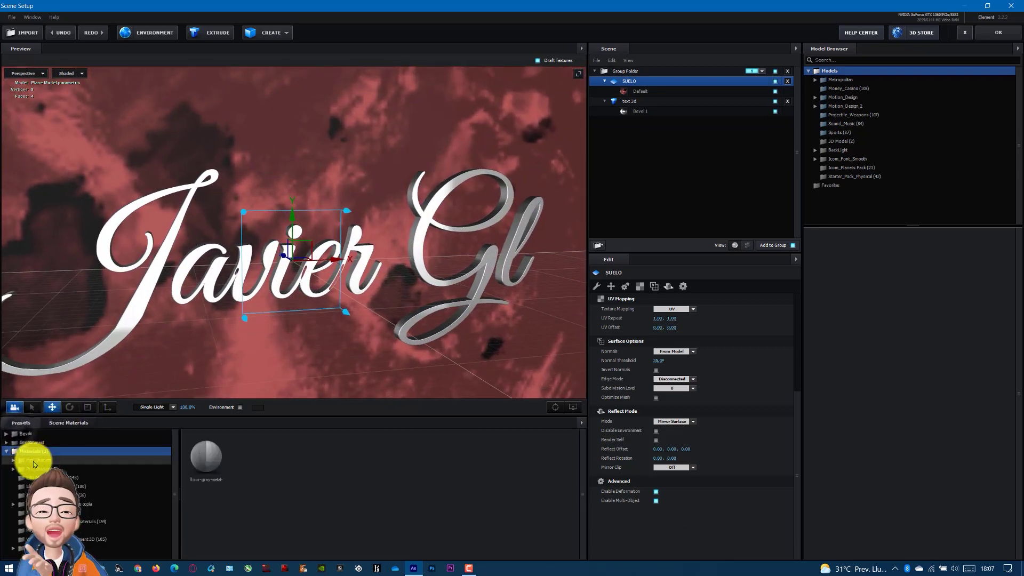
{"action": "left_click", "coordinate": [34, 443]}
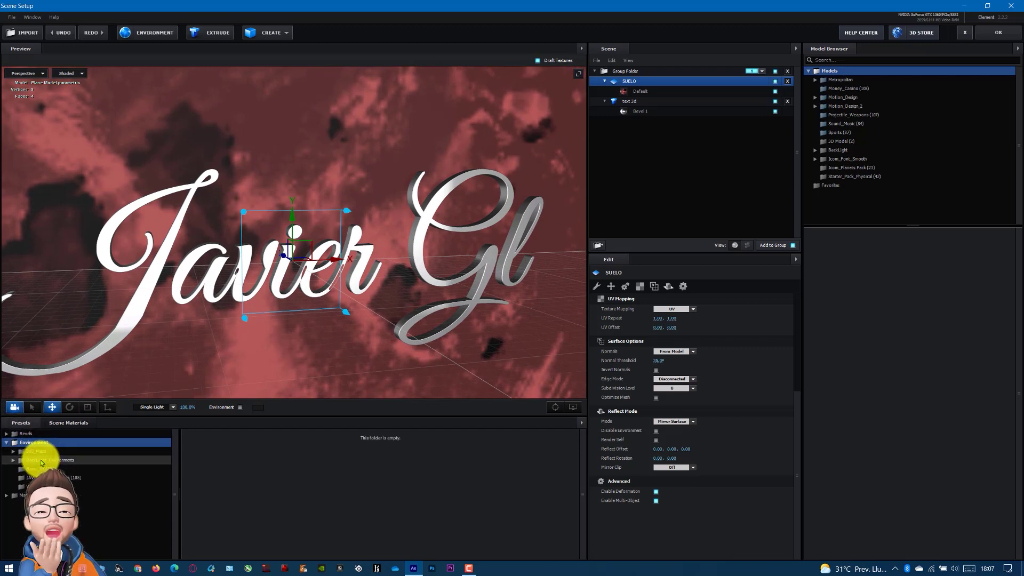
{"action": "left_click", "coordinate": [52, 461]}
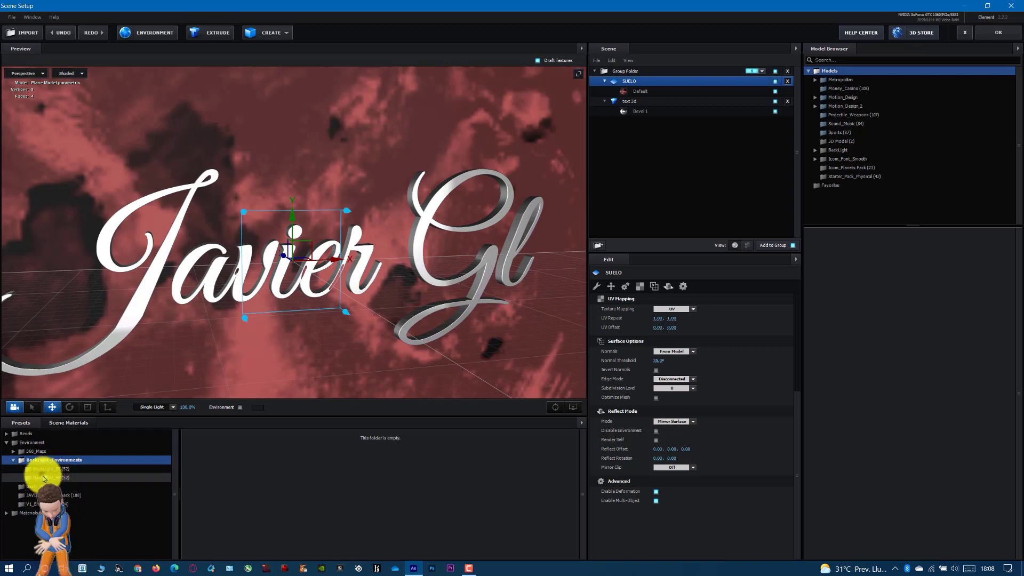
{"action": "left_click", "coordinate": [46, 478]}
{"action": "scroll", "coordinate": [274, 488], "scroll_direction": "down", "scroll_amount": 3}
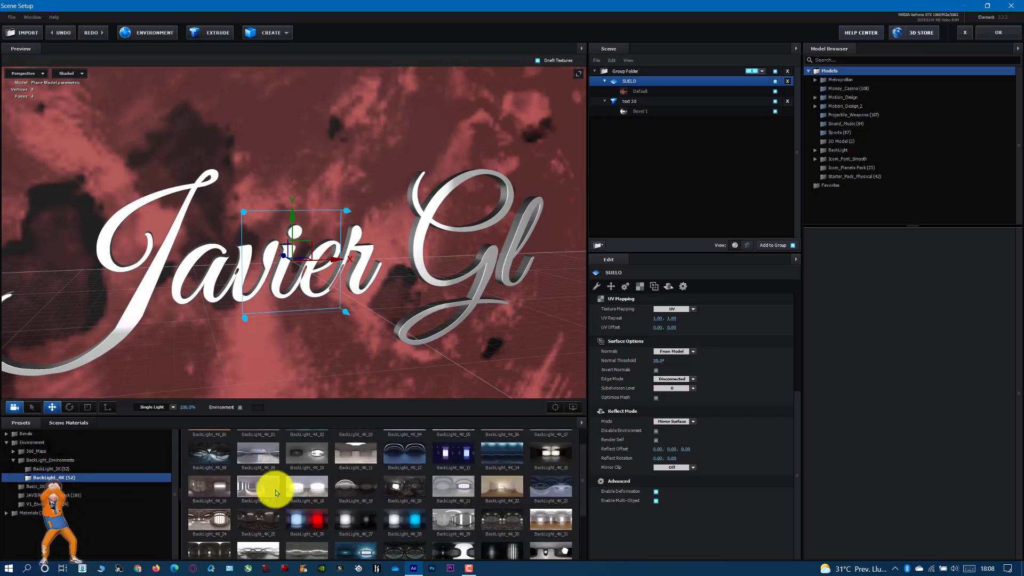
{"action": "scroll", "coordinate": [277, 491], "scroll_direction": "down", "scroll_amount": 1}
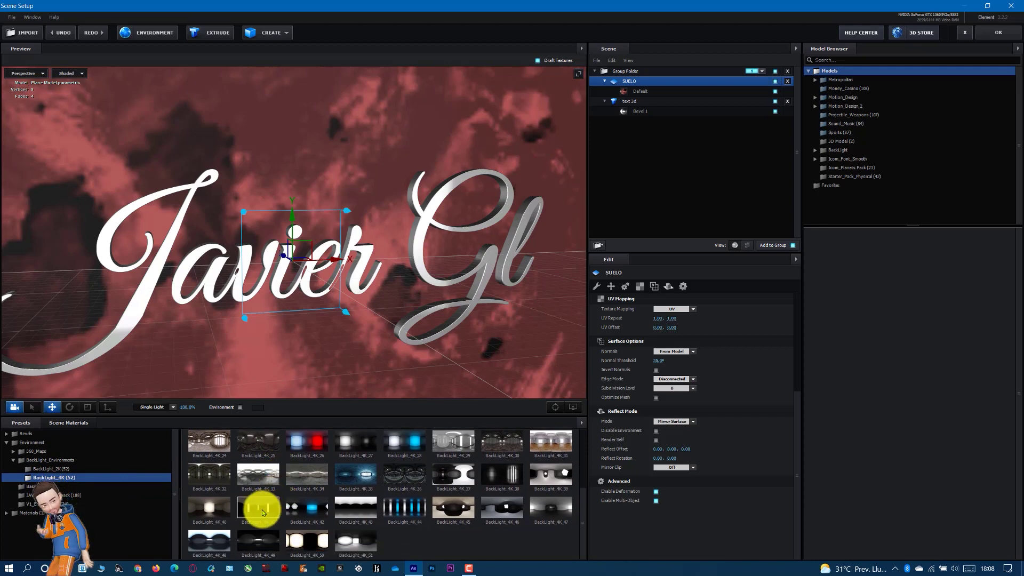
{"action": "scroll", "coordinate": [262, 513], "scroll_direction": "up", "scroll_amount": 1}
{"action": "left_click", "coordinate": [367, 516]}
{"action": "left_click", "coordinate": [392, 531]}
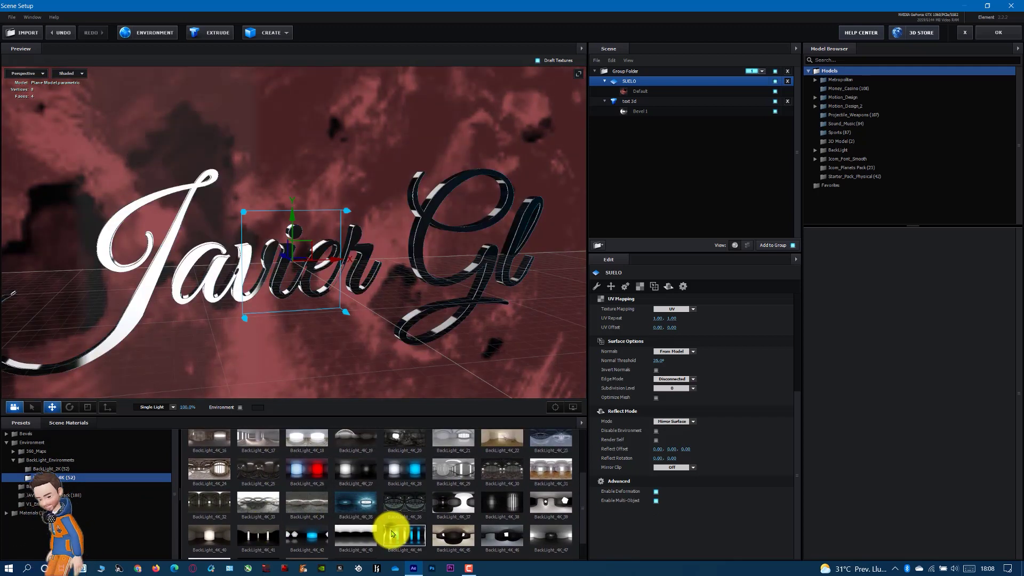
{"action": "left_click", "coordinate": [365, 509]}
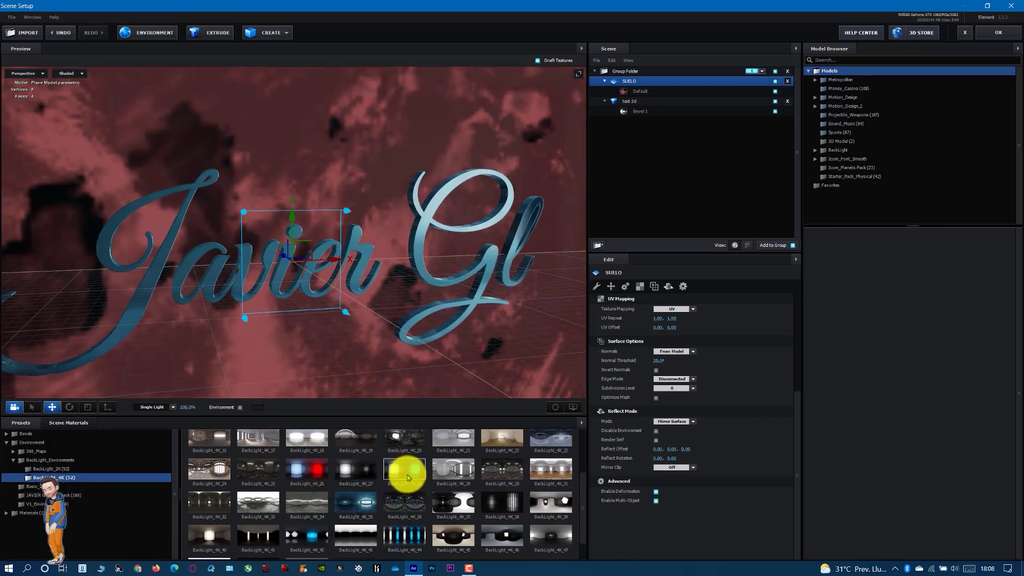
{"action": "left_click", "coordinate": [221, 475]}
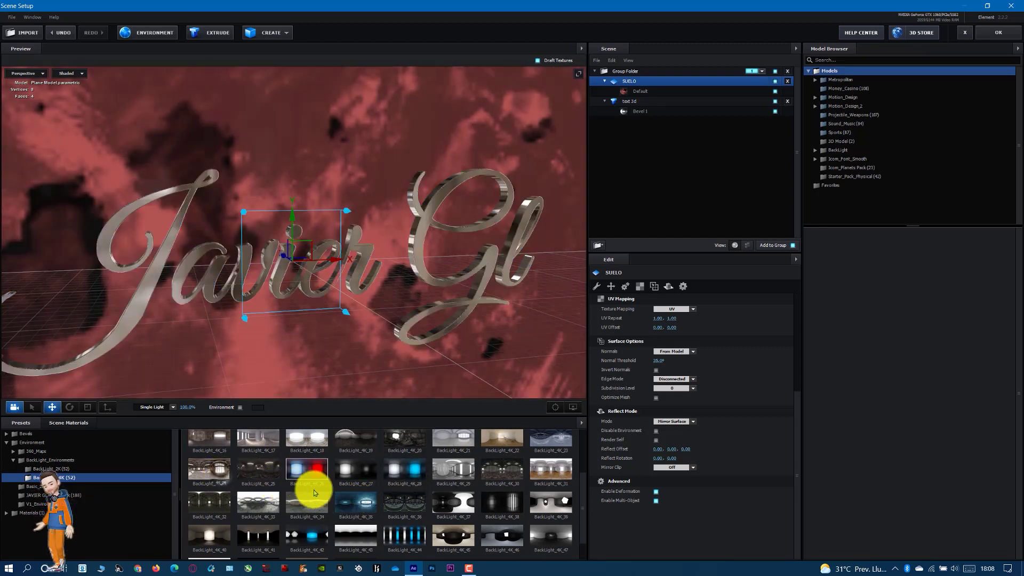
- Turn off Draft Textures so the floor texture shows at full resolution
{"action": "mouse_move", "coordinate": [309, 354]}
{"action": "left_mouse_down"}
{"action": "mouse_move", "coordinate": [323, 359]}
{"action": "mouse_move", "coordinate": [304, 354]}
{"action": "left_mouse_up"}
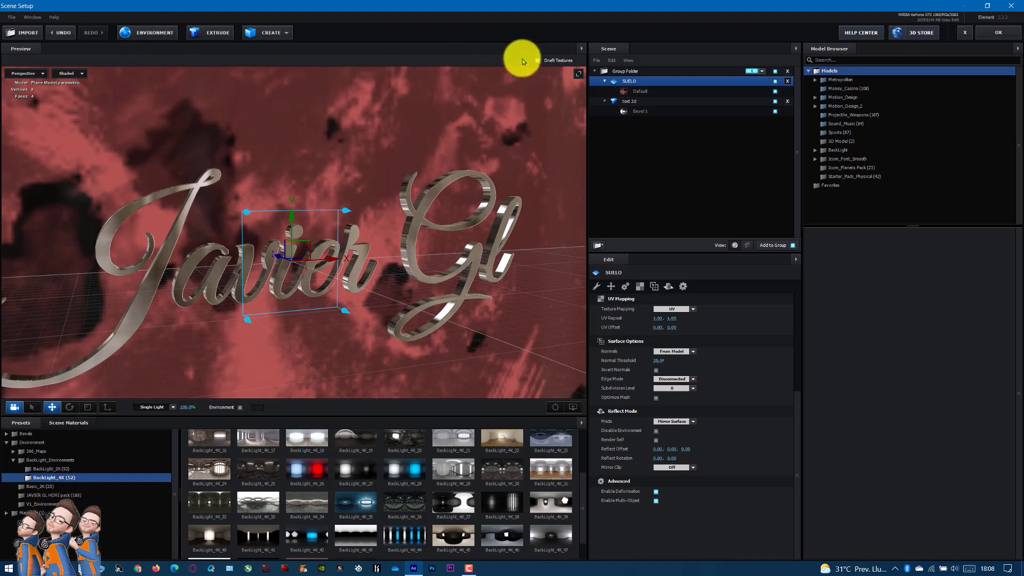
{"action": "left_click", "coordinate": [538, 61]}
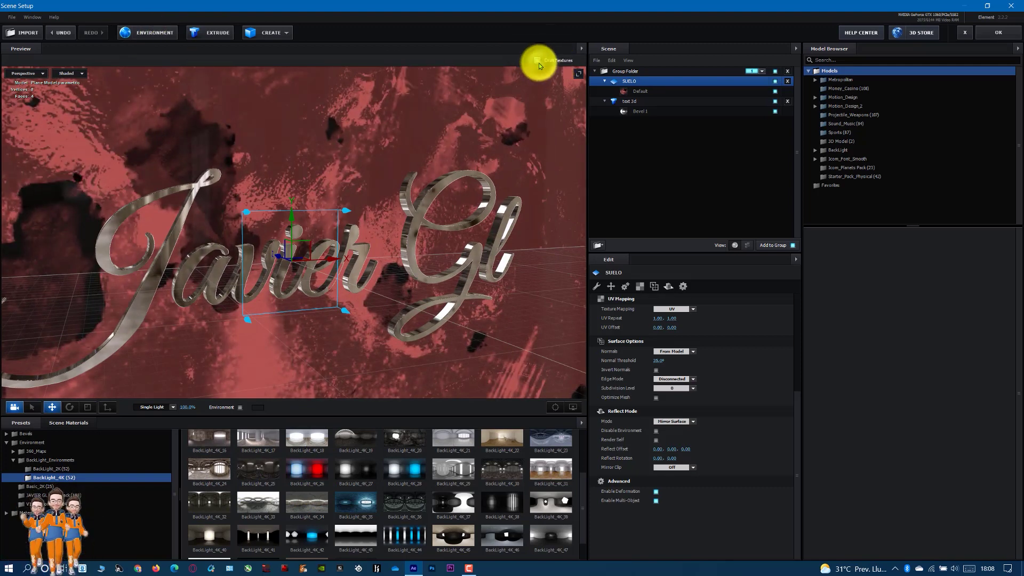
{"action": "left_click_drag", "start_coordinate": [418, 180], "coordinate": [259, 81]}
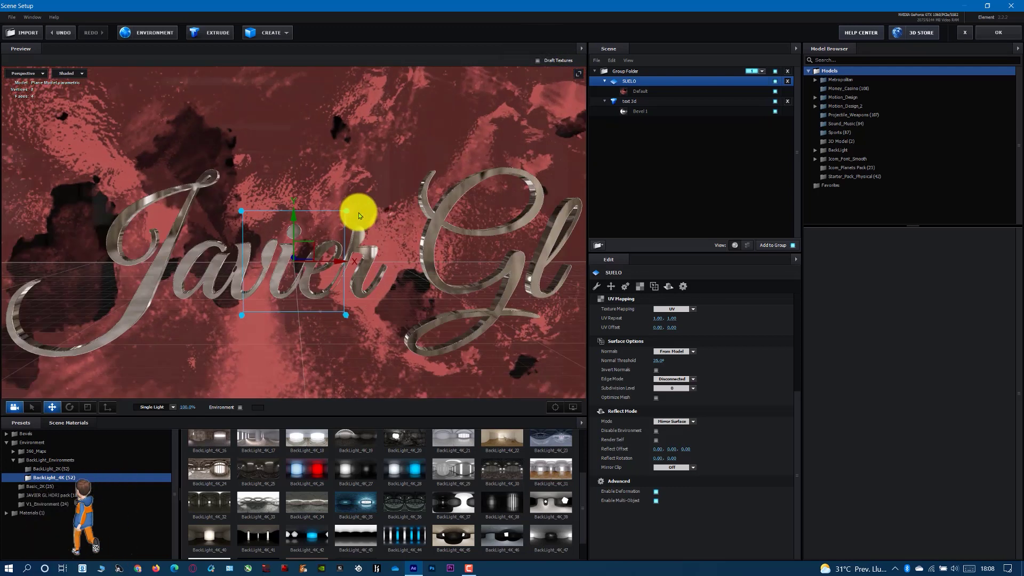
- Set the BackLight_4K_24 environment map to -100% saturation and 19% brightness
{"action": "left_click", "coordinate": [163, 32]}
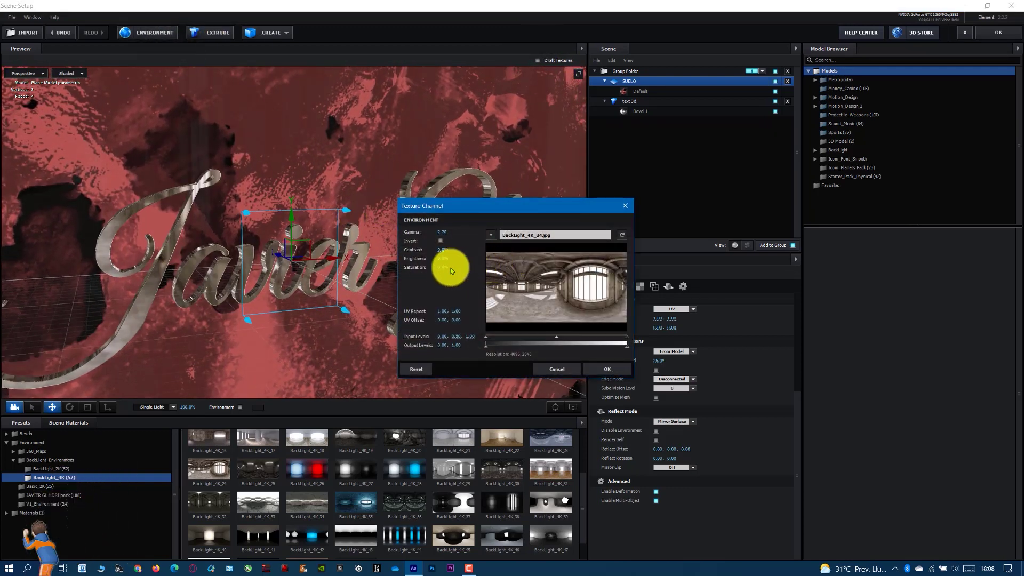
{"action": "left_click_drag", "start_coordinate": [441, 270], "coordinate": [394, 283]}
{"action": "left_click_drag", "start_coordinate": [439, 259], "coordinate": [448, 260]}
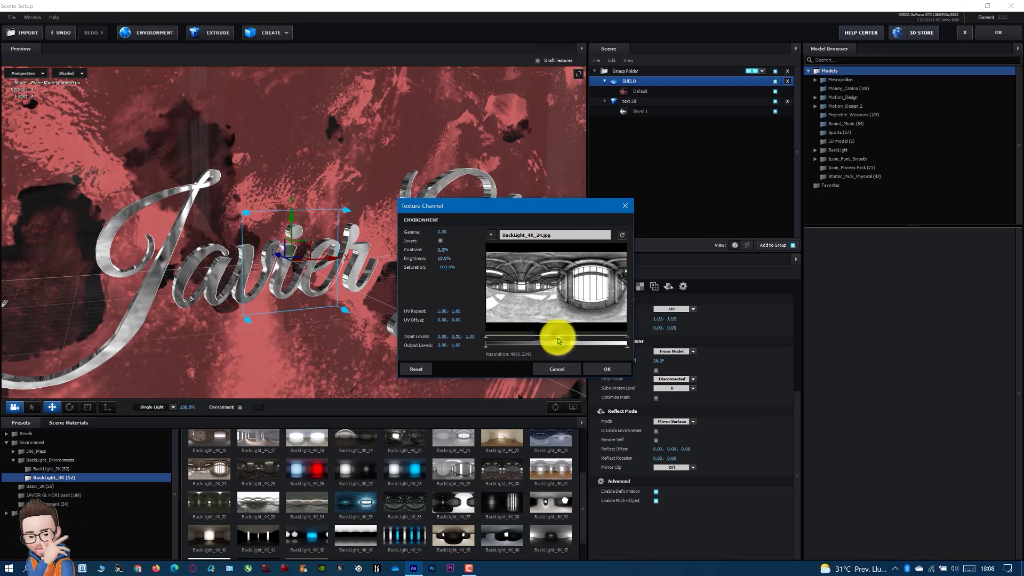
{"action": "left_click", "coordinate": [603, 367]}
{"action": "mouse_move", "coordinate": [375, 263]}
{"action": "left_mouse_down"}
{"action": "mouse_move", "coordinate": [392, 262]}
{"action": "mouse_move", "coordinate": [327, 258]}
{"action": "mouse_move", "coordinate": [322, 269]}
{"action": "mouse_move", "coordinate": [421, 270]}
{"action": "mouse_move", "coordinate": [361, 269]}
{"action": "left_mouse_up"}
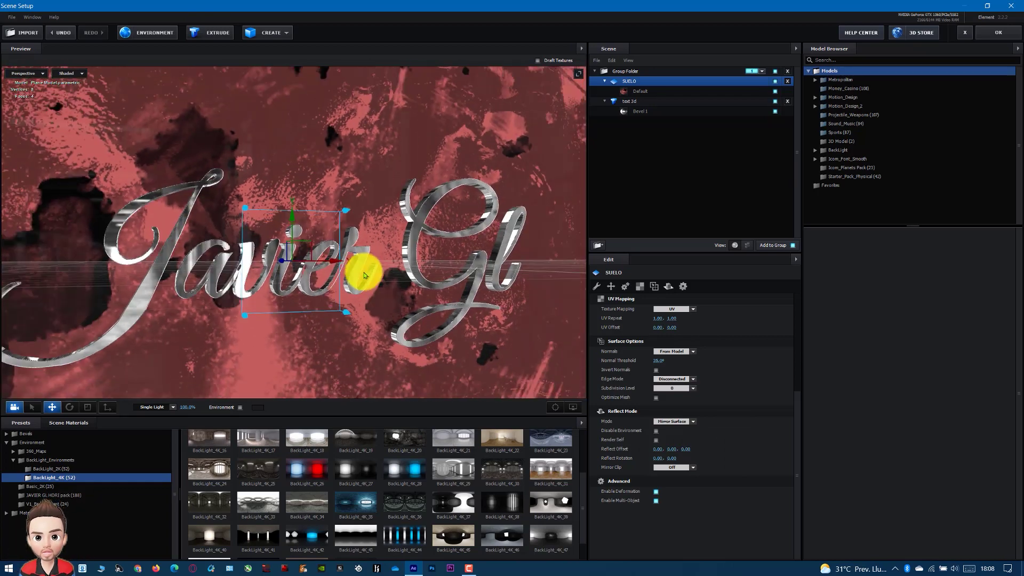
- Select the text 3d object's Bevel 1 material
{"action": "left_click", "coordinate": [635, 104]}
{"action": "scroll", "coordinate": [651, 459], "scroll_direction": "down", "scroll_amount": 3}
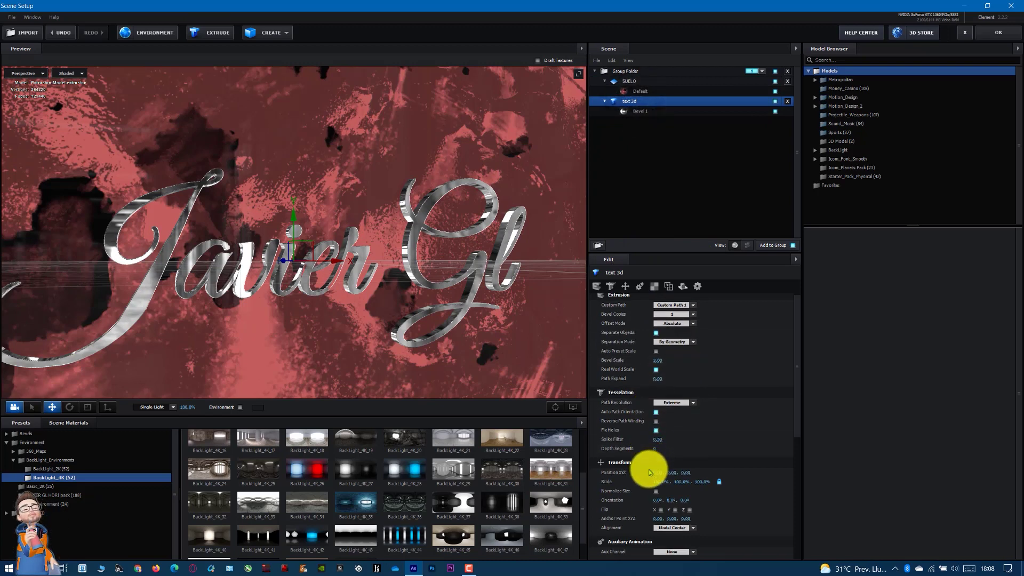
{"action": "scroll", "coordinate": [650, 470], "scroll_direction": "down", "scroll_amount": 3}
{"action": "scroll", "coordinate": [649, 472], "scroll_direction": "up", "scroll_amount": 1}
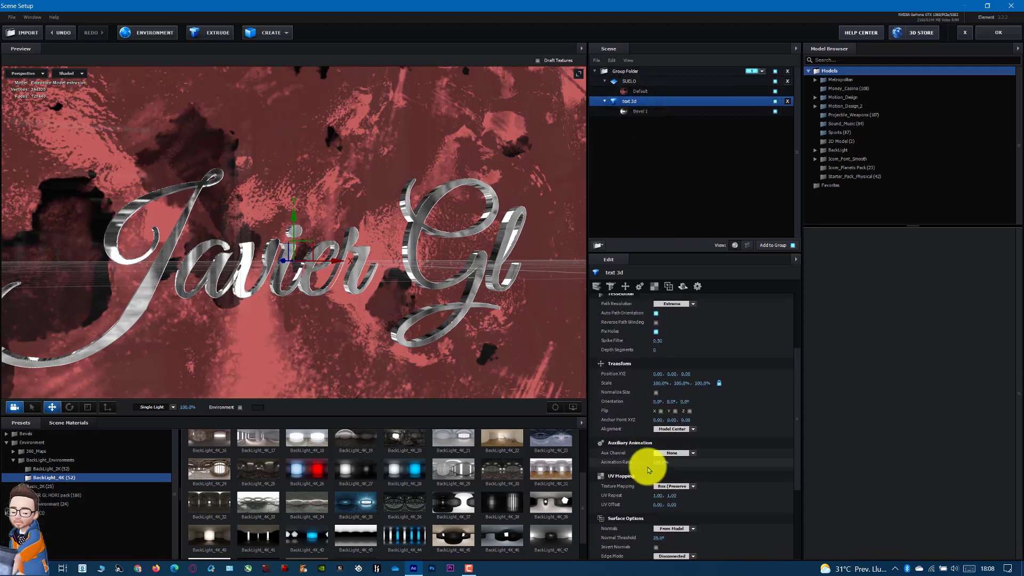
{"action": "scroll", "coordinate": [662, 448], "scroll_direction": "down", "scroll_amount": 2}
{"action": "scroll", "coordinate": [660, 448], "scroll_direction": "down", "scroll_amount": 3}
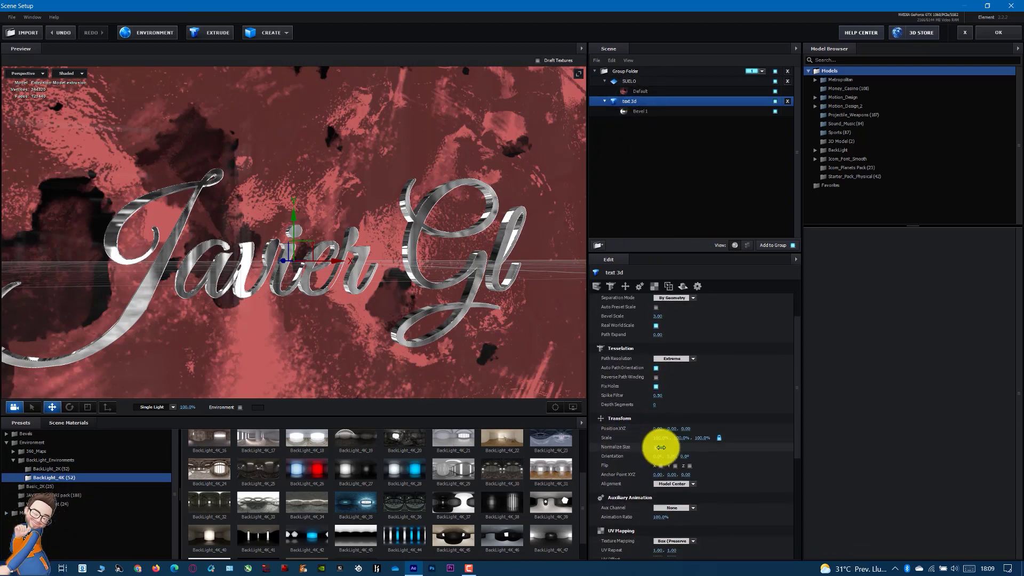
{"action": "scroll", "coordinate": [661, 448], "scroll_direction": "down", "scroll_amount": 2}
{"action": "scroll", "coordinate": [660, 445], "scroll_direction": "down", "scroll_amount": 2}
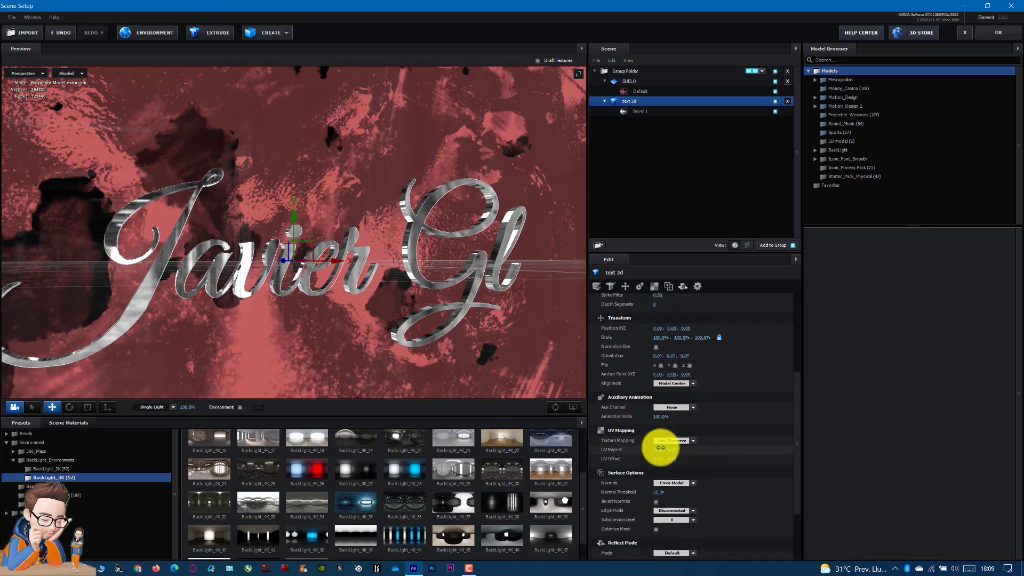
{"action": "left_click", "coordinate": [643, 113]}
{"action": "scroll", "coordinate": [633, 421], "scroll_direction": "down", "scroll_amount": 2}
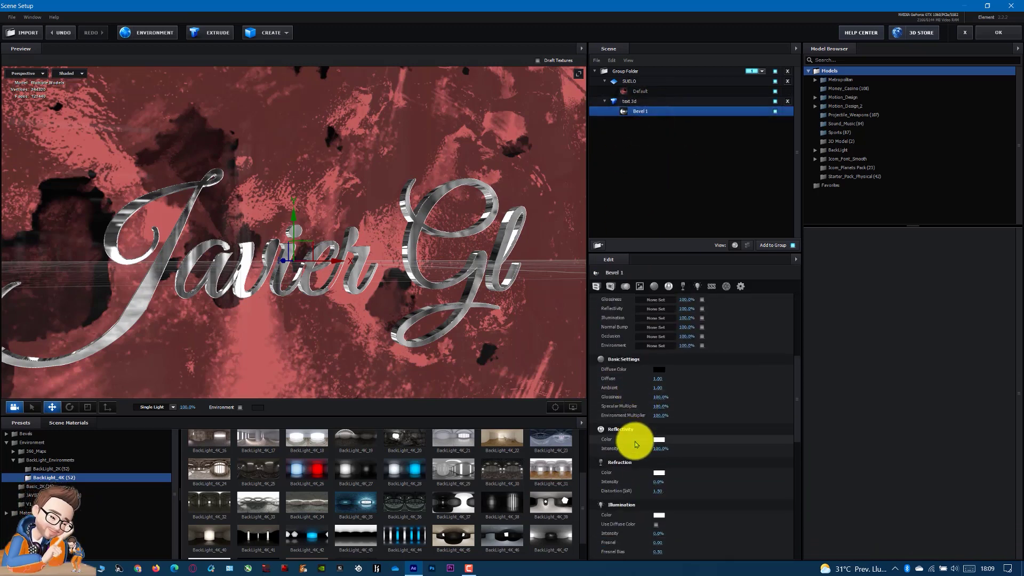
{"action": "scroll", "coordinate": [635, 448], "scroll_direction": "down", "scroll_amount": 2}
{"action": "scroll", "coordinate": [635, 457], "scroll_direction": "down", "scroll_amount": 2}
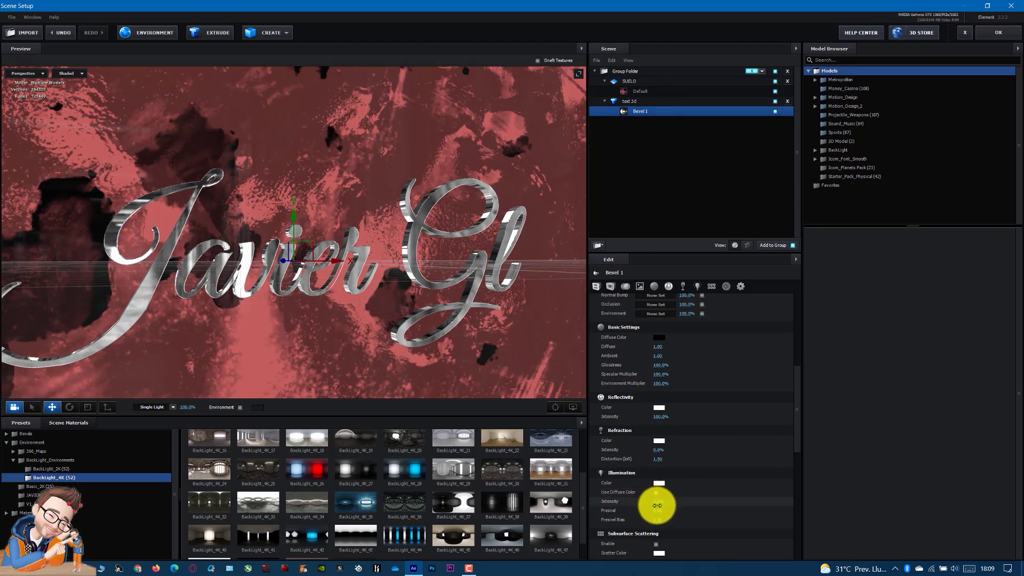
- Raise the Bevel 1 illumination intensity to 7.0% to brighten the chrome
{"action": "left_click_drag", "start_coordinate": [657, 502], "coordinate": [660, 502]}
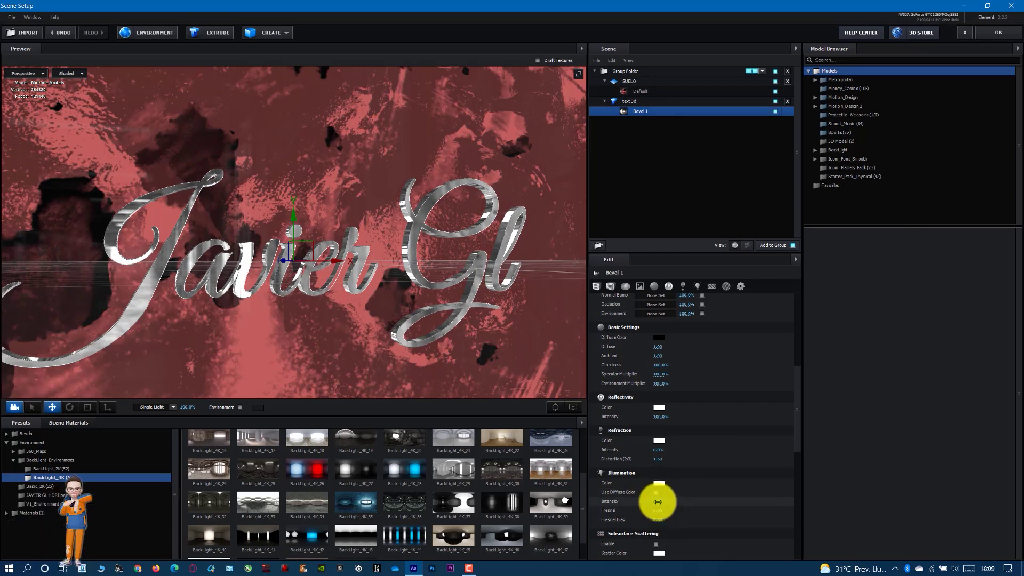
{"action": "left_click_drag", "start_coordinate": [661, 503], "coordinate": [660, 506]}
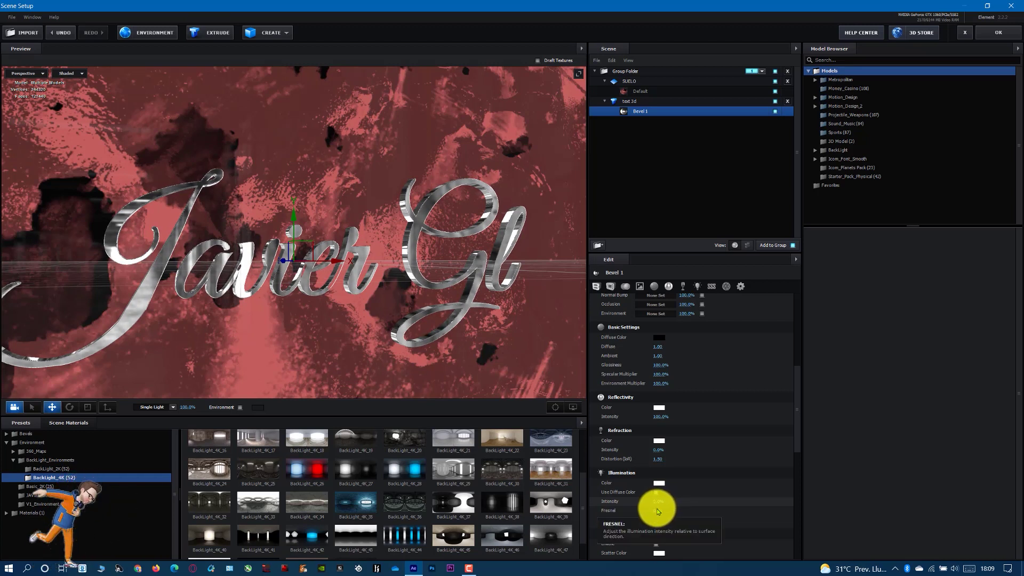
{"action": "left_click_drag", "start_coordinate": [421, 337], "coordinate": [451, 350]}
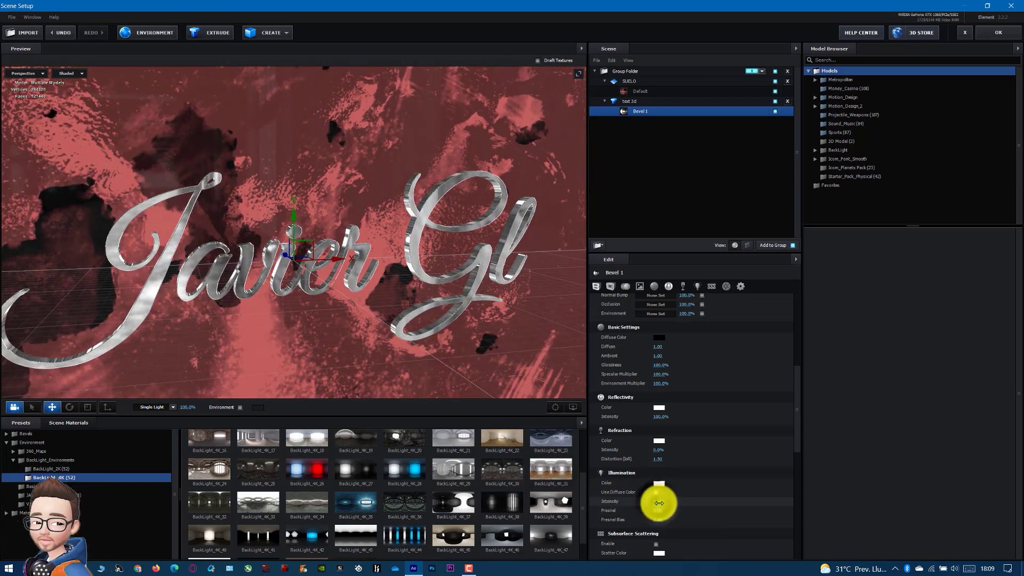
{"action": "left_click_drag", "start_coordinate": [659, 503], "coordinate": [661, 504]}
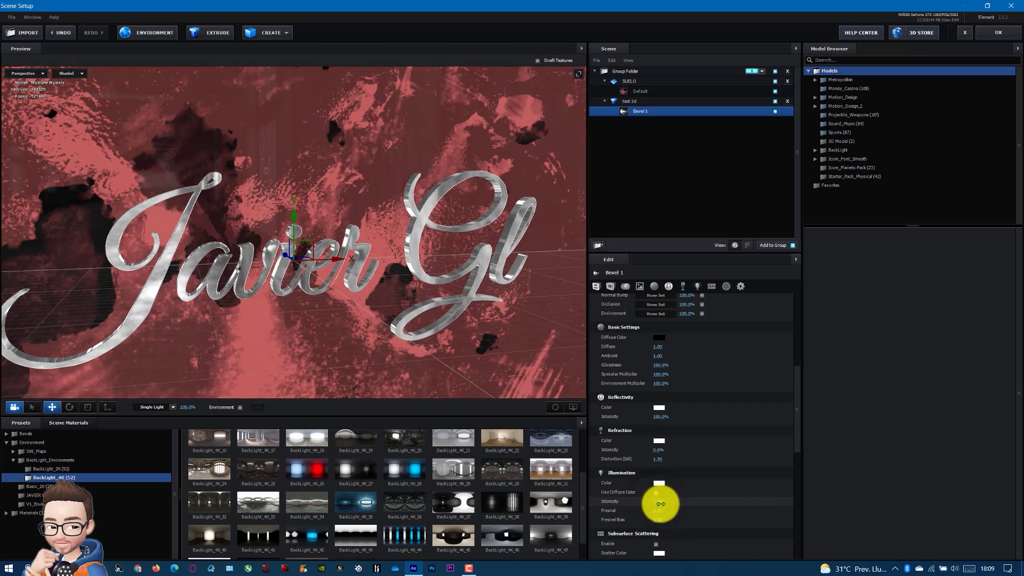
{"action": "left_click_drag", "start_coordinate": [491, 343], "coordinate": [489, 345]}
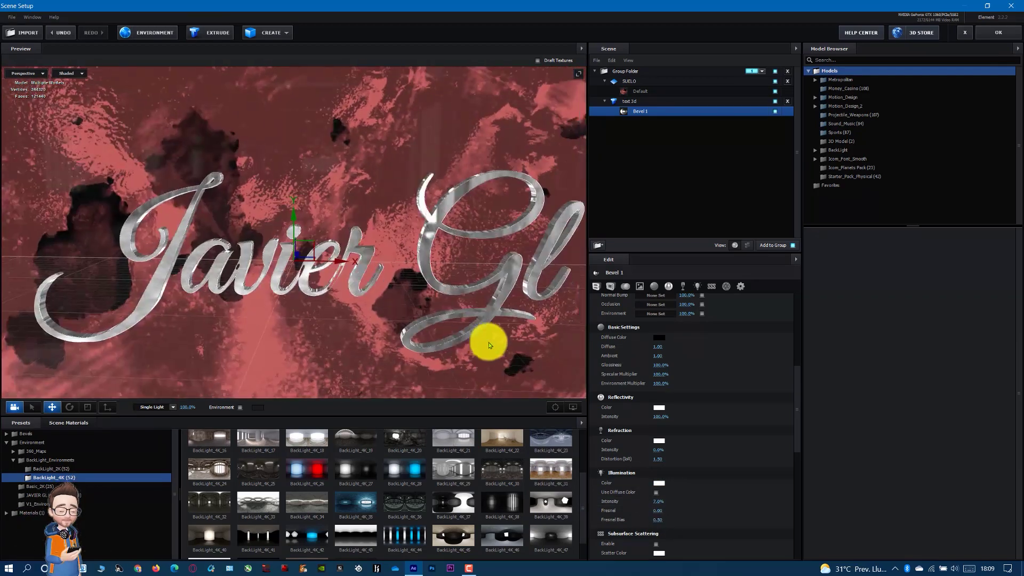
- Close Scene Setup and add a new camera layer, Cámara 1
{"action": "left_click", "coordinate": [996, 33]}
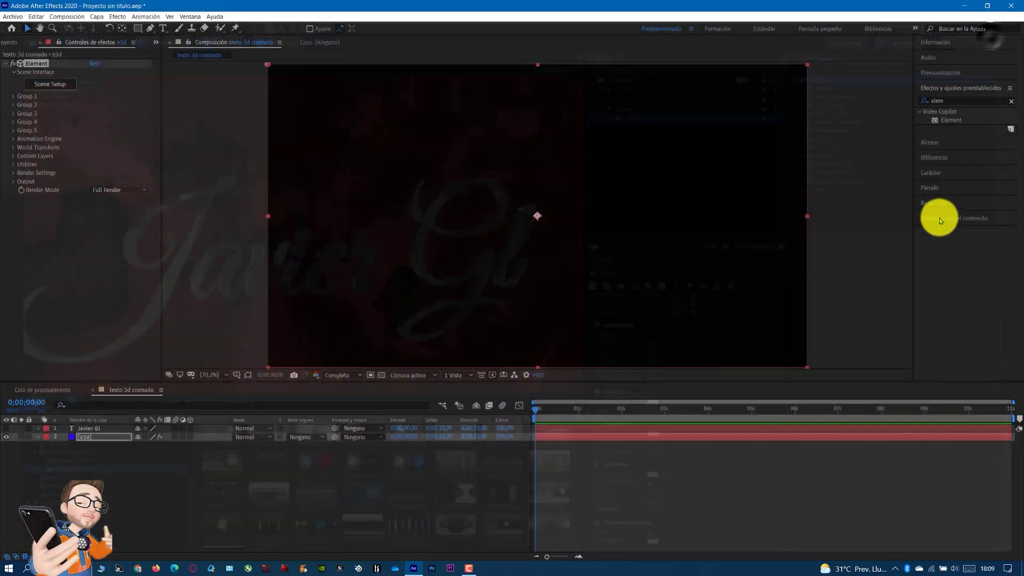
{"action": "key", "text": "Caps_Lock"}
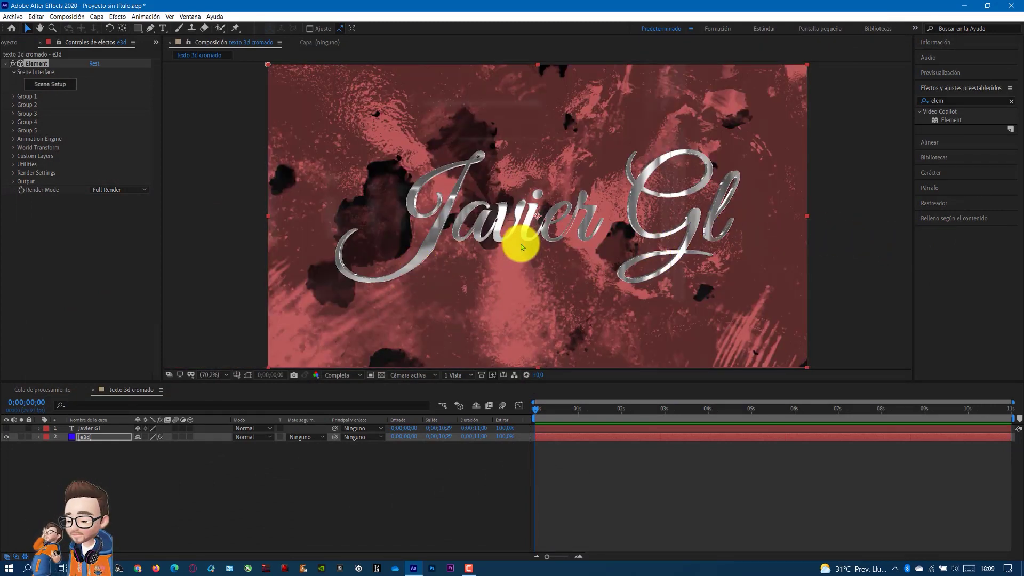
{"action": "left_click", "coordinate": [97, 17]}
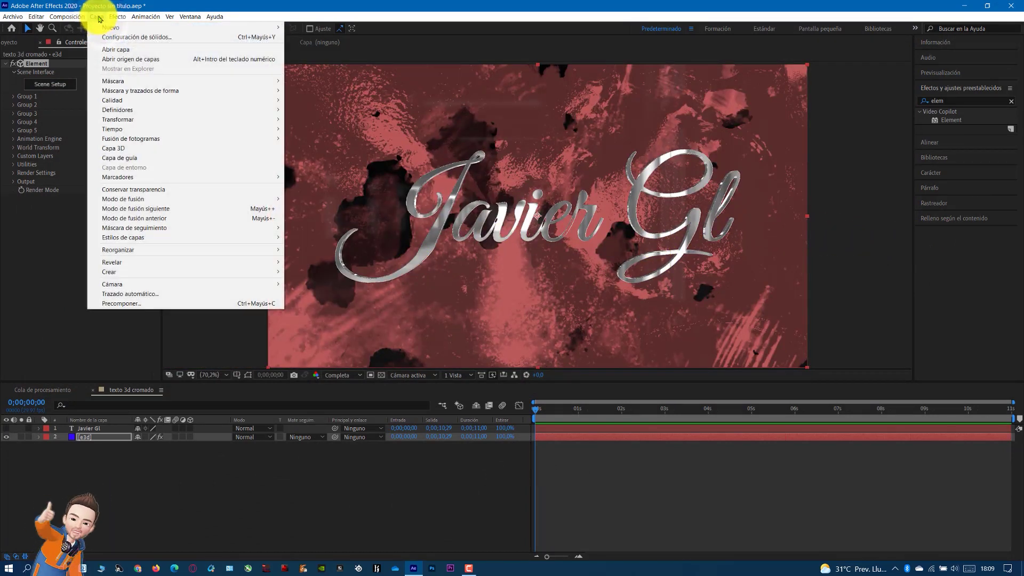
{"action": "mouse_move", "coordinate": [126, 26]}
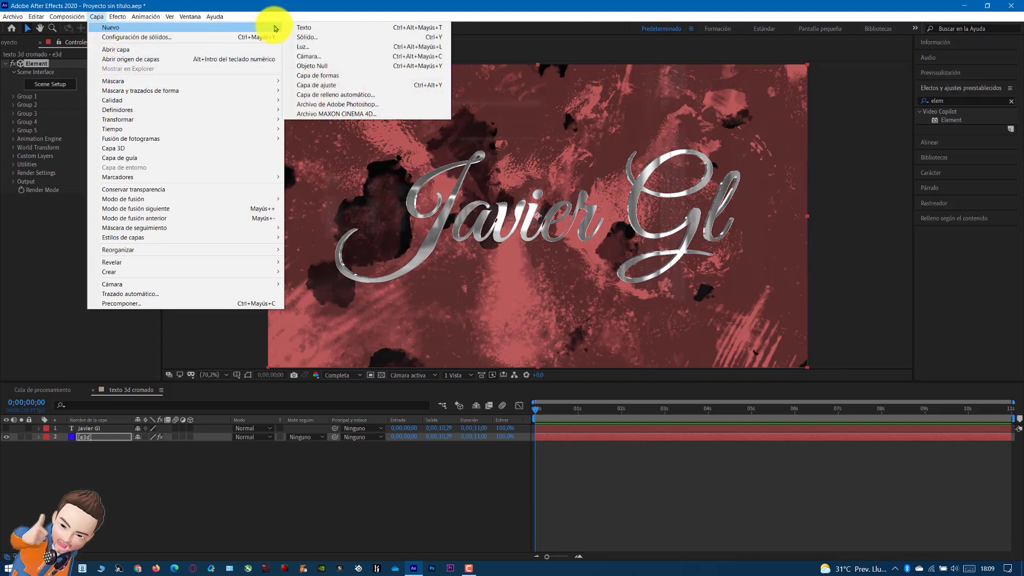
{"action": "left_click", "coordinate": [366, 59]}
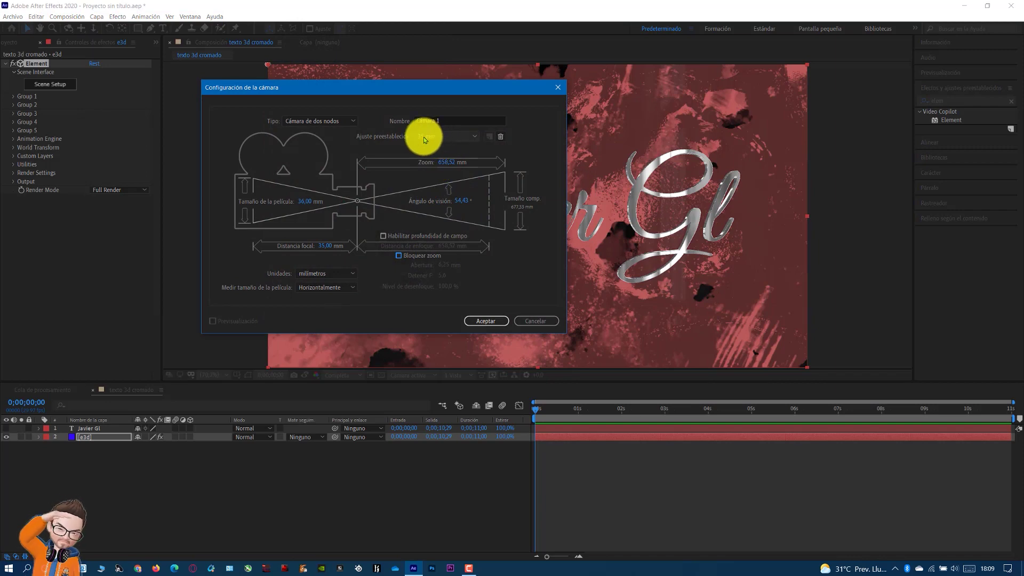
{"action": "left_click", "coordinate": [485, 321]}
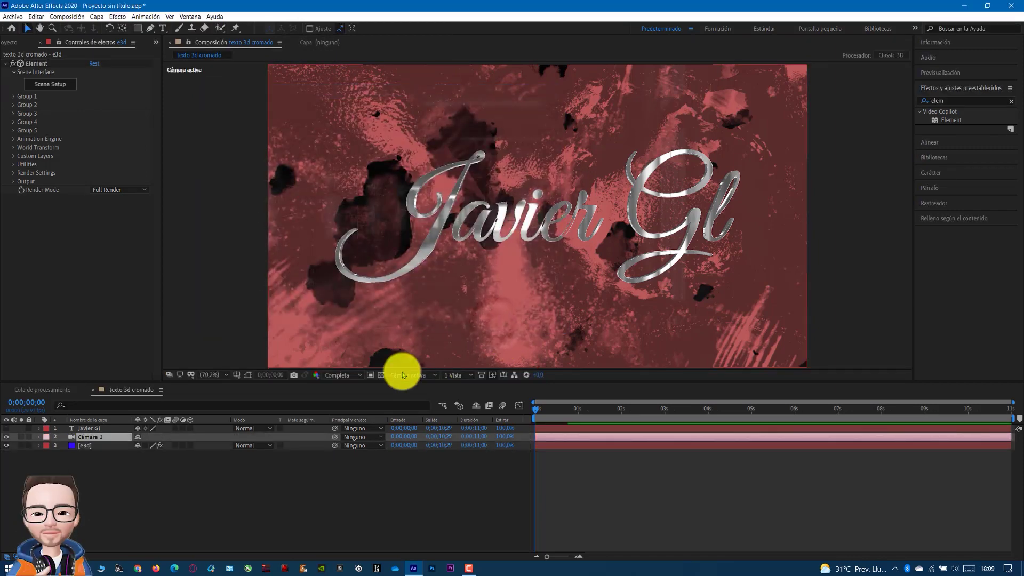
- Add a parallel light layer, Luz Paralelo 1, to the composition
{"action": "left_click", "coordinate": [97, 17]}
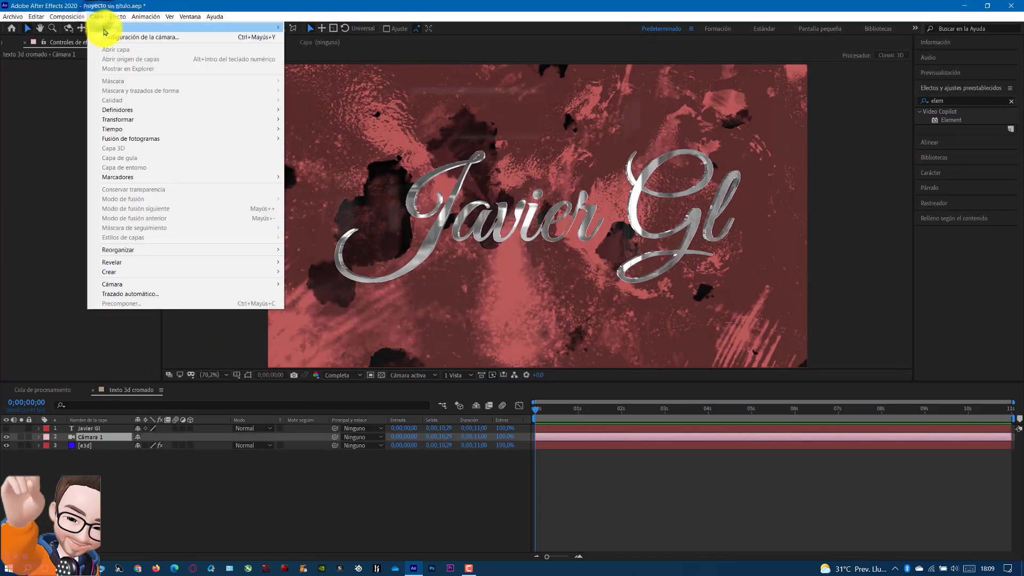
{"action": "mouse_move", "coordinate": [253, 31]}
{"action": "left_click", "coordinate": [303, 47]}
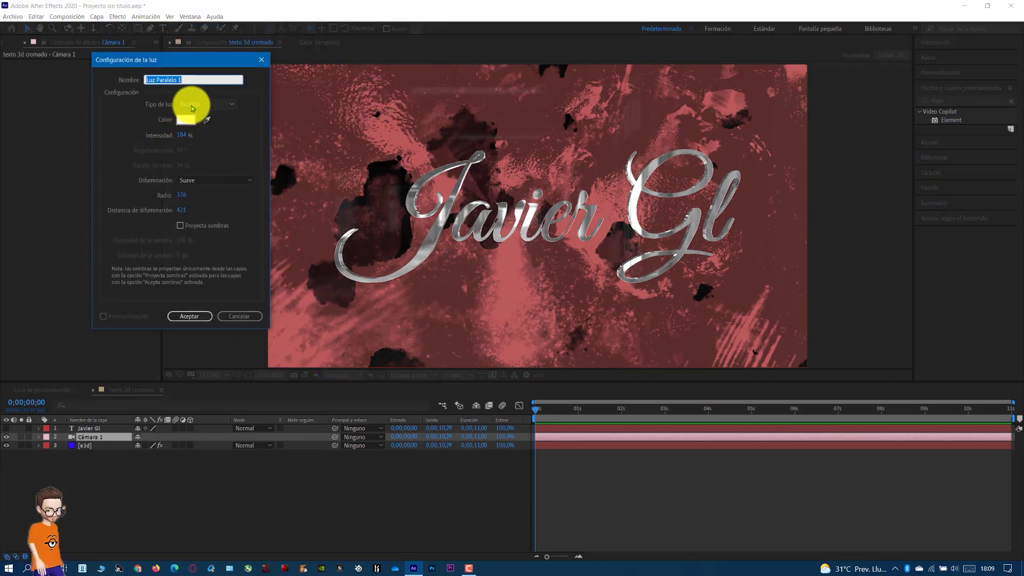
{"action": "left_click", "coordinate": [188, 320]}
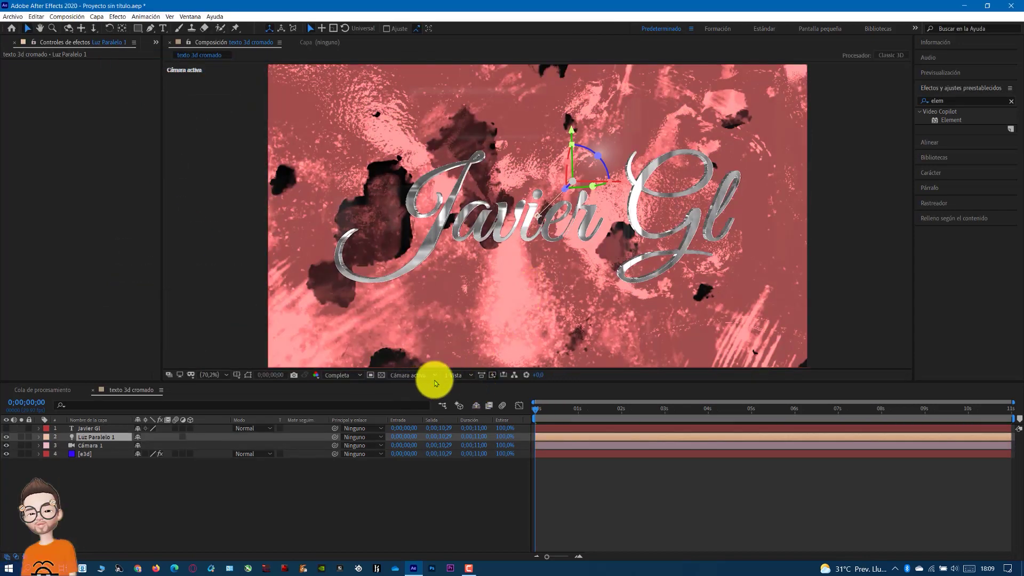
{"action": "left_click", "coordinate": [413, 376]}
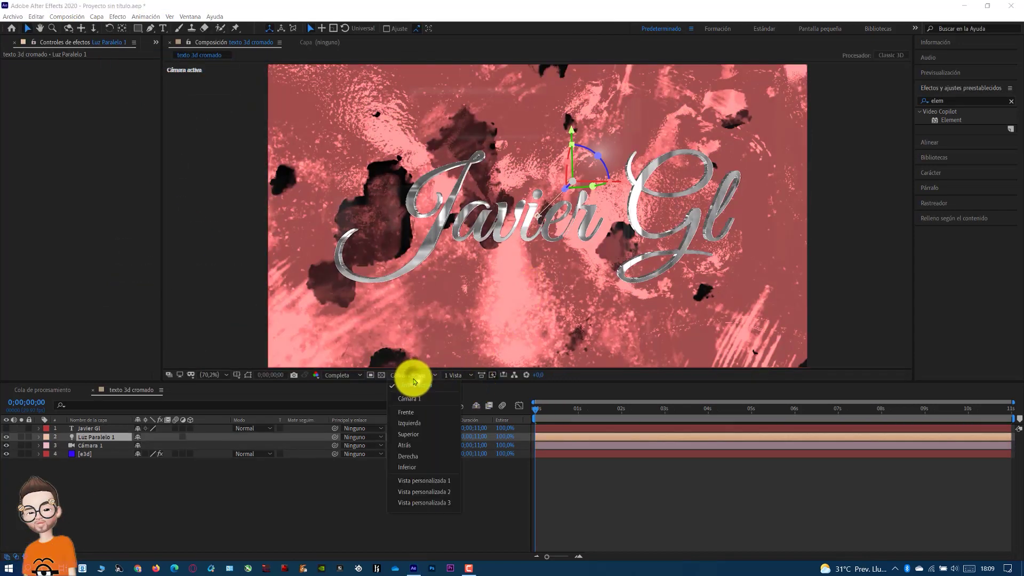
- In the top view, aim Luz Paralelo 1 straight at the text
{"action": "left_click", "coordinate": [408, 434]}
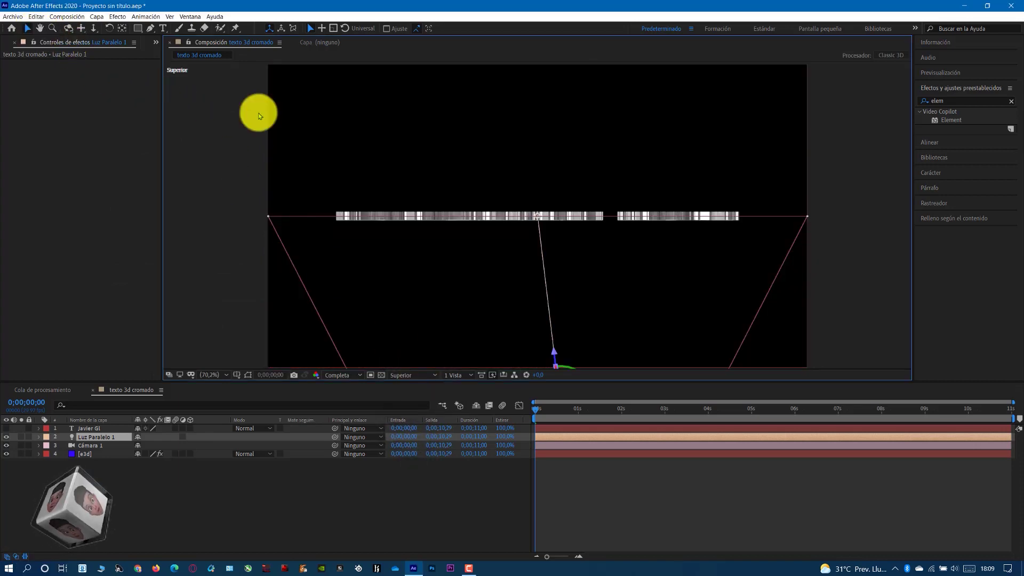
{"action": "key", "text": "comma"}
{"action": "key", "text": "comma"}
{"action": "key", "text": "comma"}
{"action": "key", "text": "period"}
{"action": "key", "text": "period"}
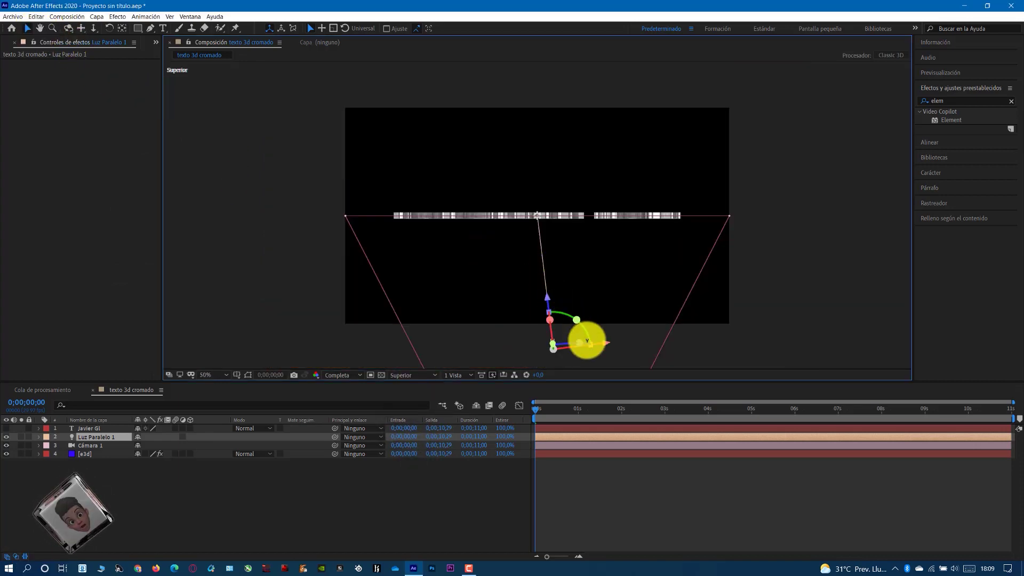
{"action": "left_click_drag", "start_coordinate": [590, 344], "coordinate": [575, 373]}
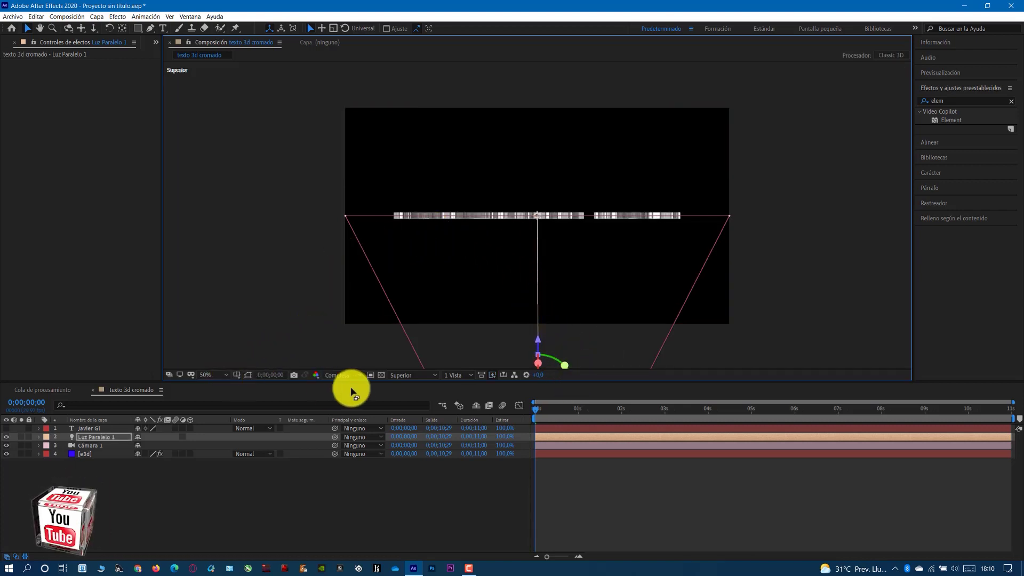
- Switch to Active Camera, fit the view, and orbit the camera to a new angle
{"action": "left_click", "coordinate": [405, 375]}
{"action": "left_click", "coordinate": [411, 411]}
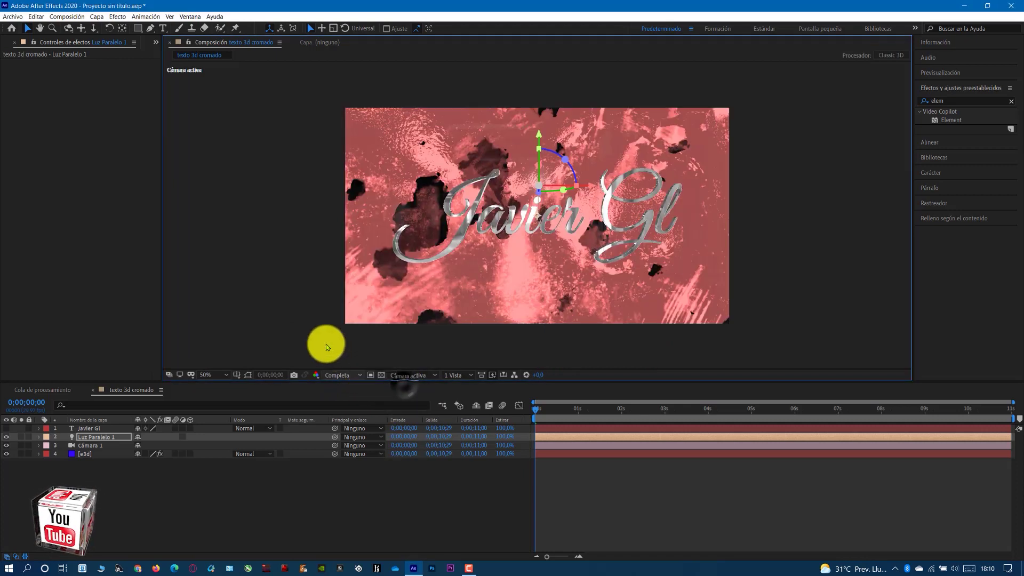
{"action": "left_click", "coordinate": [213, 375]}
{"action": "left_click", "coordinate": [213, 405]}
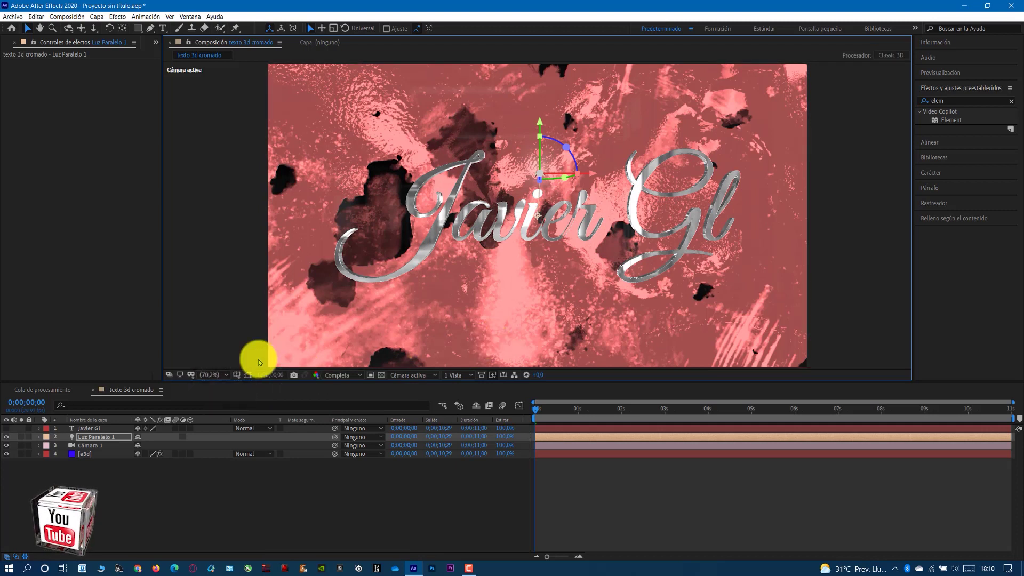
{"action": "left_click", "coordinate": [66, 29]}
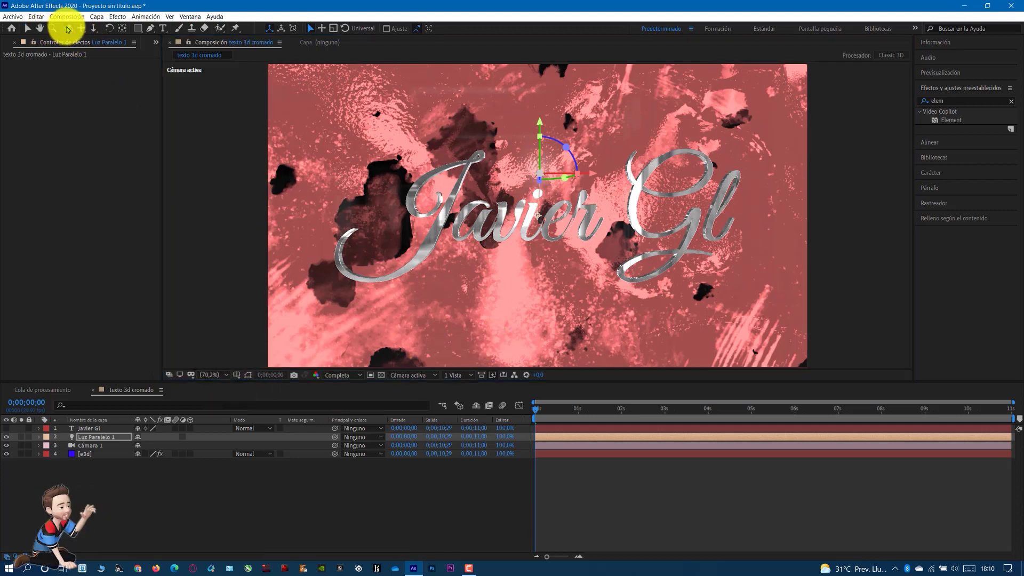
{"action": "left_click", "coordinate": [152, 442]}
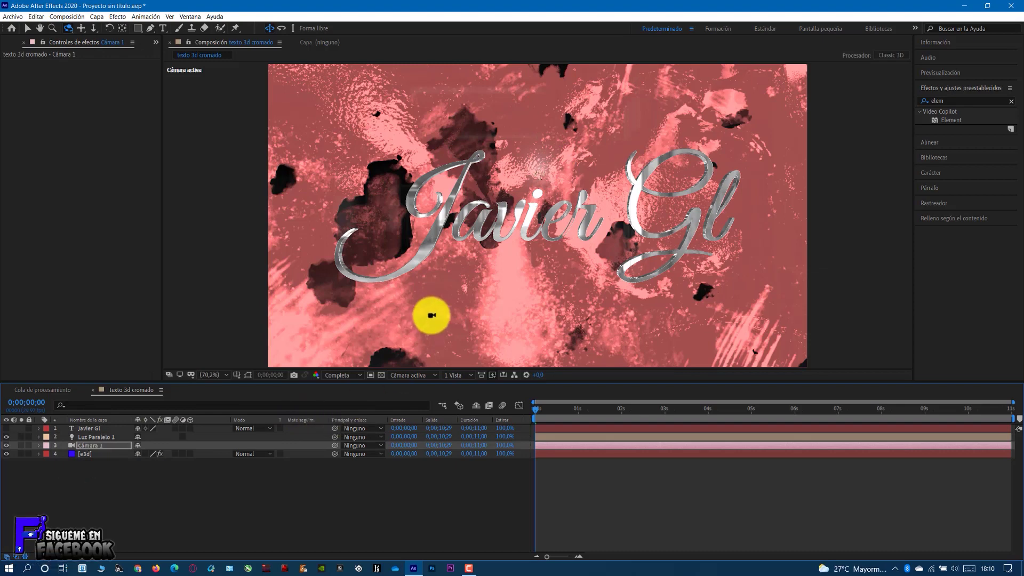
{"action": "left_click_drag", "start_coordinate": [431, 315], "coordinate": [475, 265]}
- Duplicate the camera and make Cámara 2 start at 3 seconds
{"action": "key", "text": "ctrl+d"}
{"action": "key", "text": "Caps_Lock"}
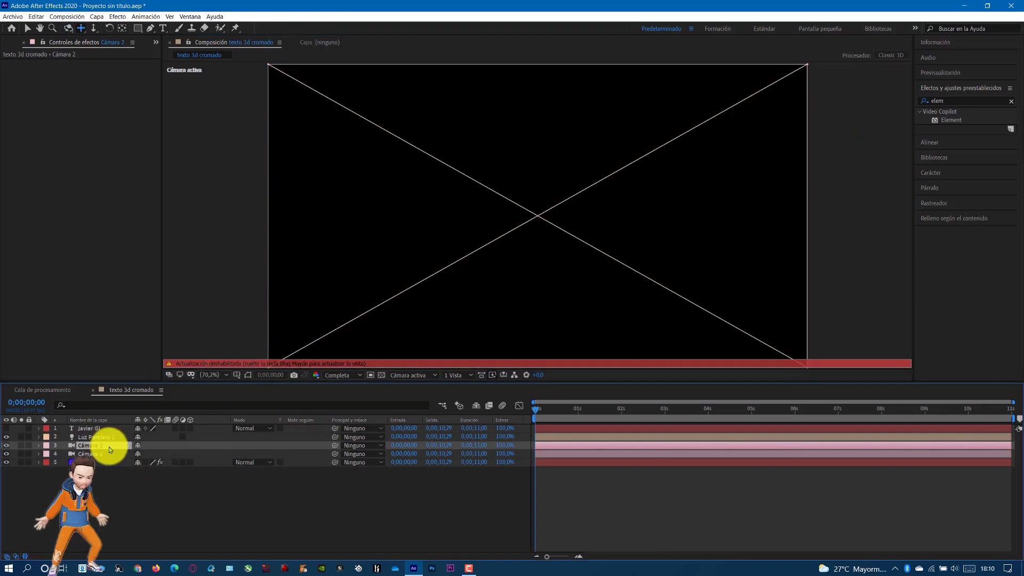
{"action": "key", "text": "Caps_Lock"}
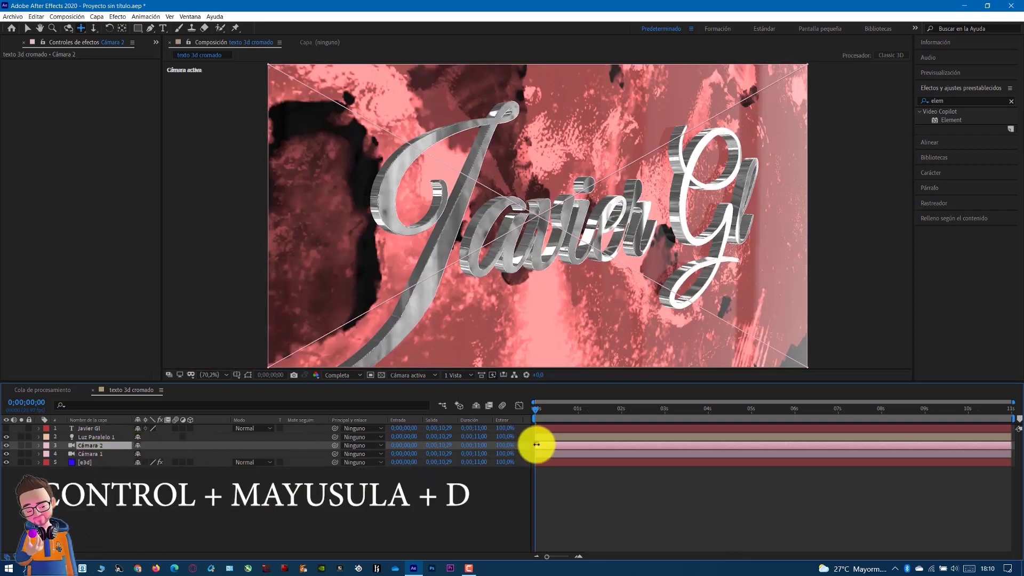
{"action": "left_click_drag", "start_coordinate": [537, 415], "coordinate": [597, 420]}
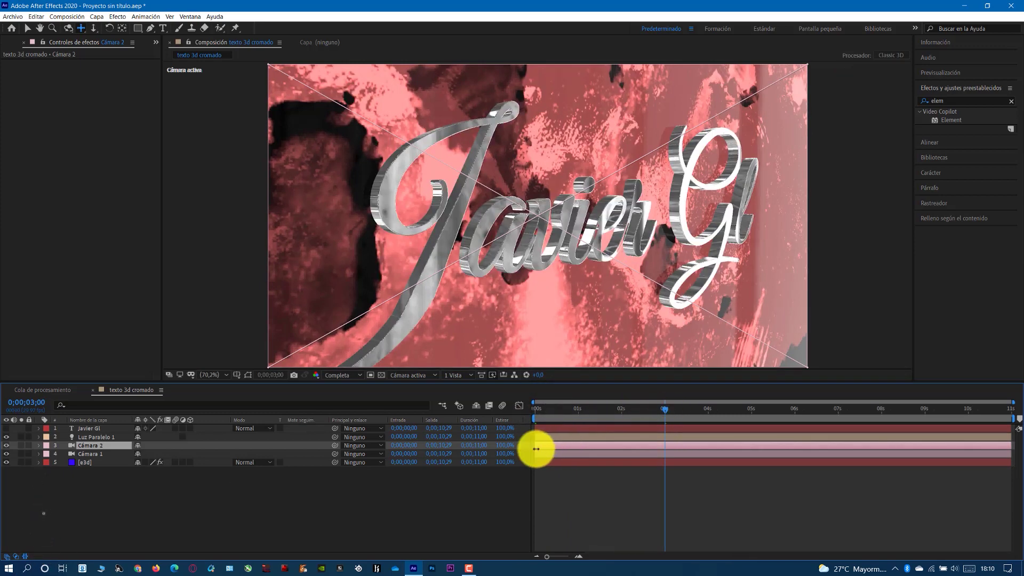
{"action": "left_click_drag", "start_coordinate": [555, 445], "coordinate": [666, 447]}
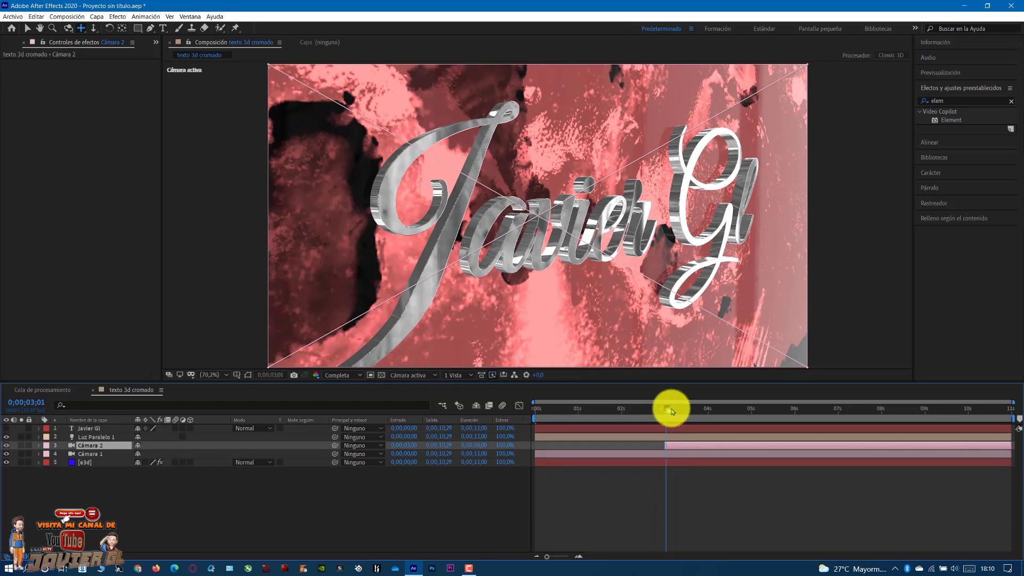
- Create Cámara 3 starting at about 7 seconds, then return to the start
{"action": "left_click_drag", "start_coordinate": [672, 411], "coordinate": [834, 422]}
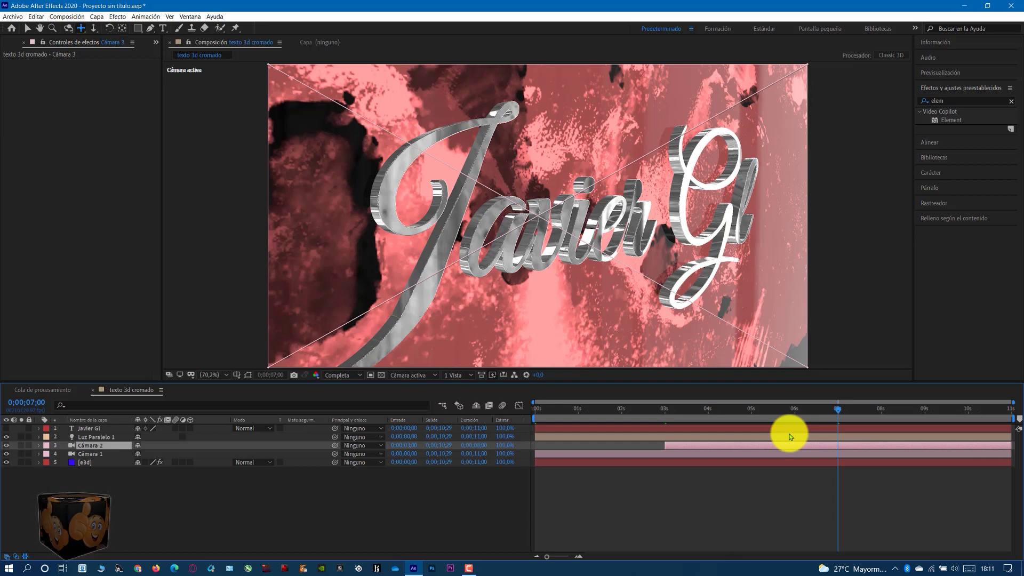
{"action": "key", "text": "Caps_Lock"}
{"action": "key", "text": "Caps_Lock"}
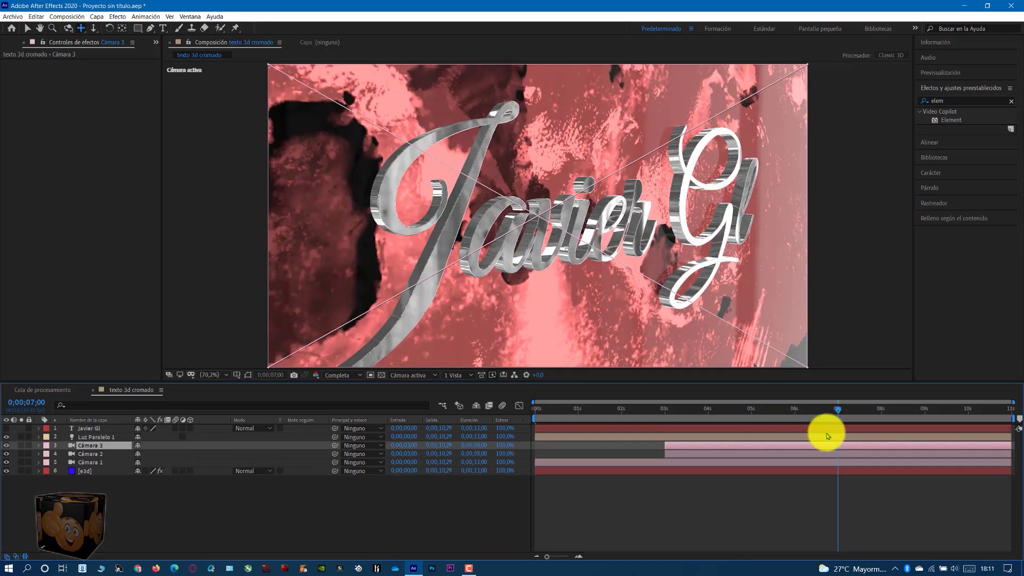
{"action": "left_click_drag", "start_coordinate": [665, 444], "coordinate": [843, 448]}
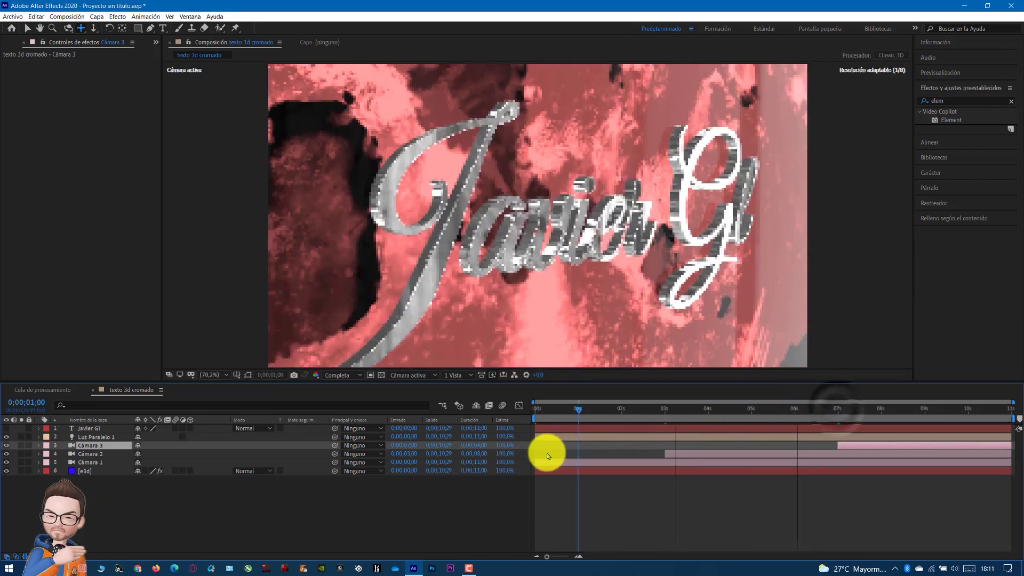
{"action": "left_click_drag", "start_coordinate": [837, 412], "coordinate": [512, 450]}
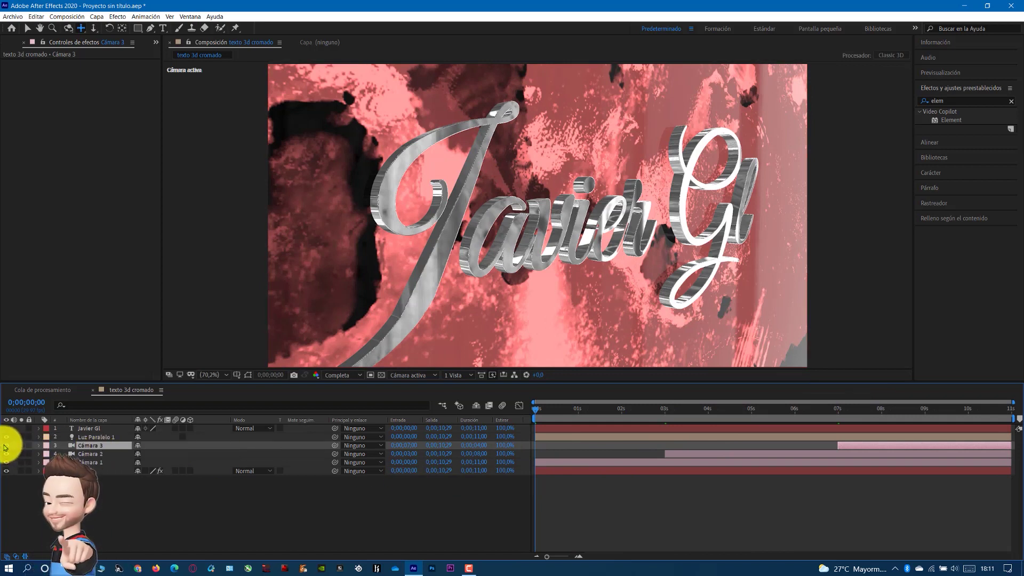
- Hide Cámara 2 and 3 and set the preview resolution to Cuarto
{"action": "left_click_drag", "start_coordinate": [5, 446], "coordinate": [6, 454]}
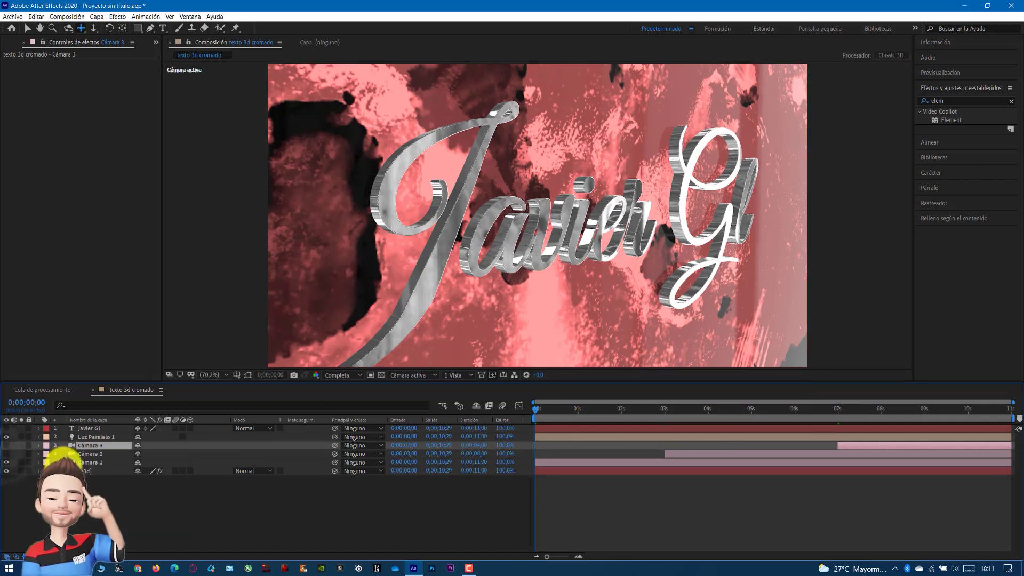
{"action": "left_click", "coordinate": [89, 463]}
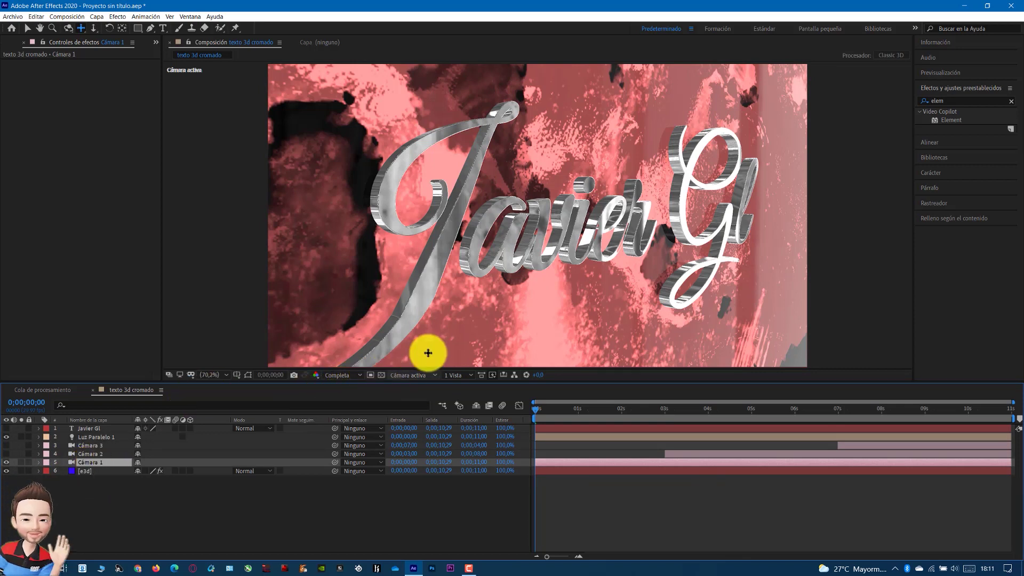
{"action": "left_click", "coordinate": [363, 378]}
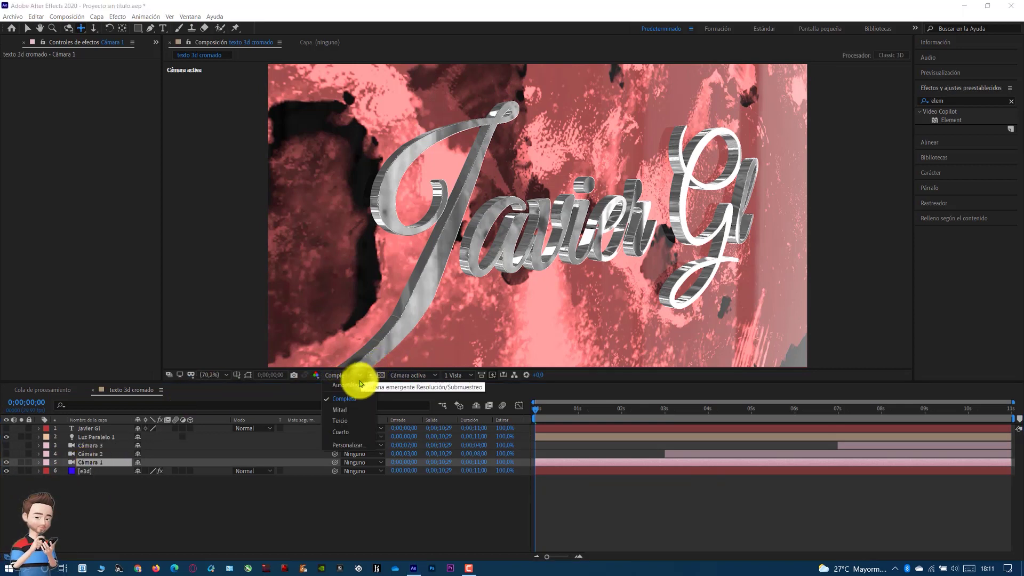
{"action": "left_click", "coordinate": [343, 433]}
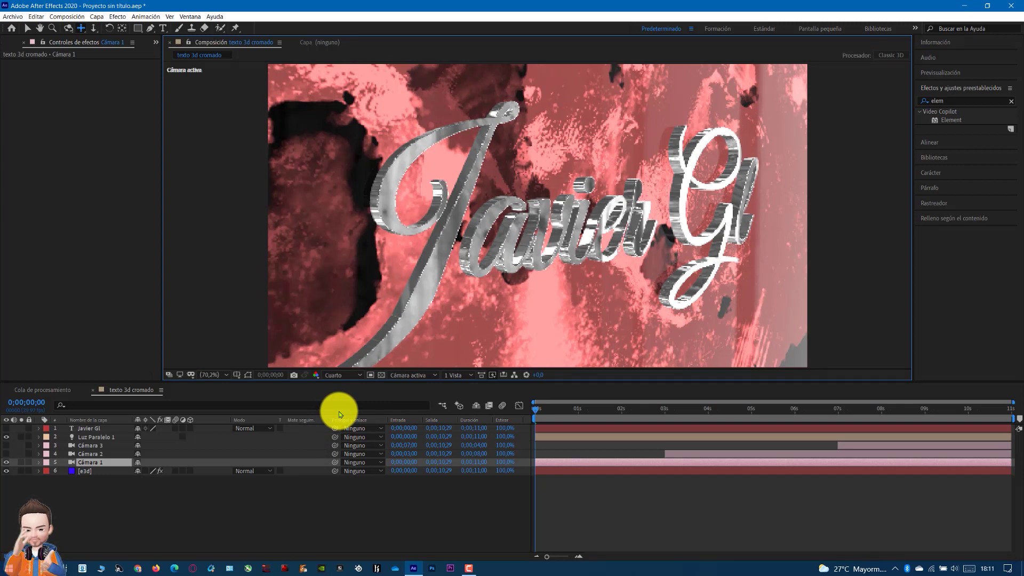
- Set the e3d layer's Element render mode to Preview
{"action": "left_click", "coordinate": [84, 471]}
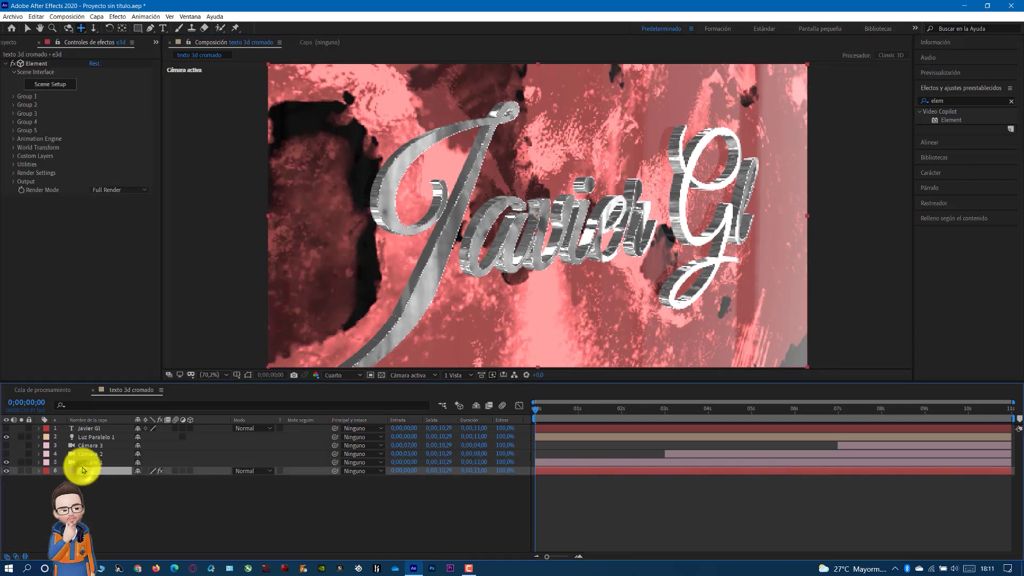
{"action": "left_click", "coordinate": [111, 192]}
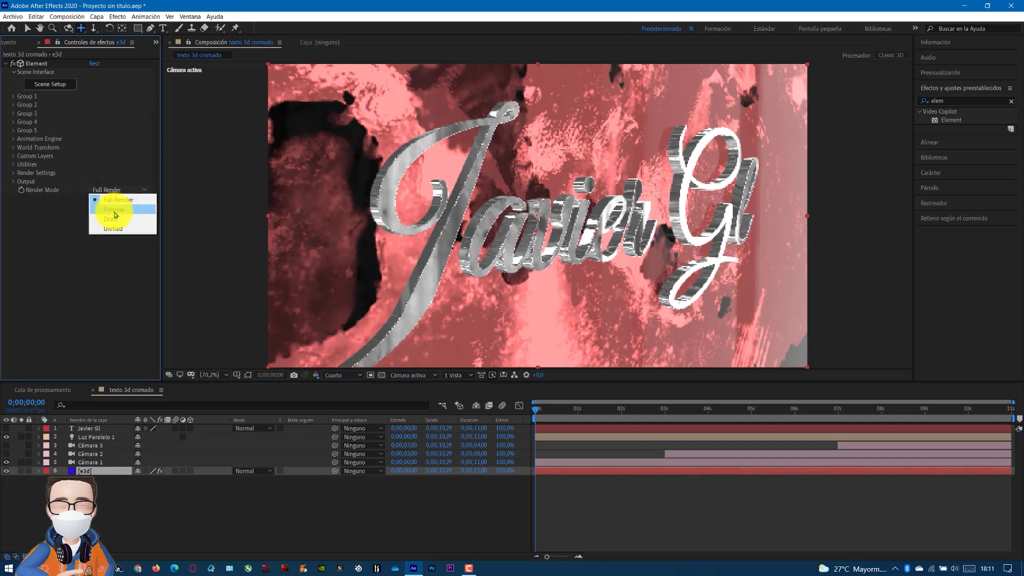
{"action": "left_click", "coordinate": [113, 209]}
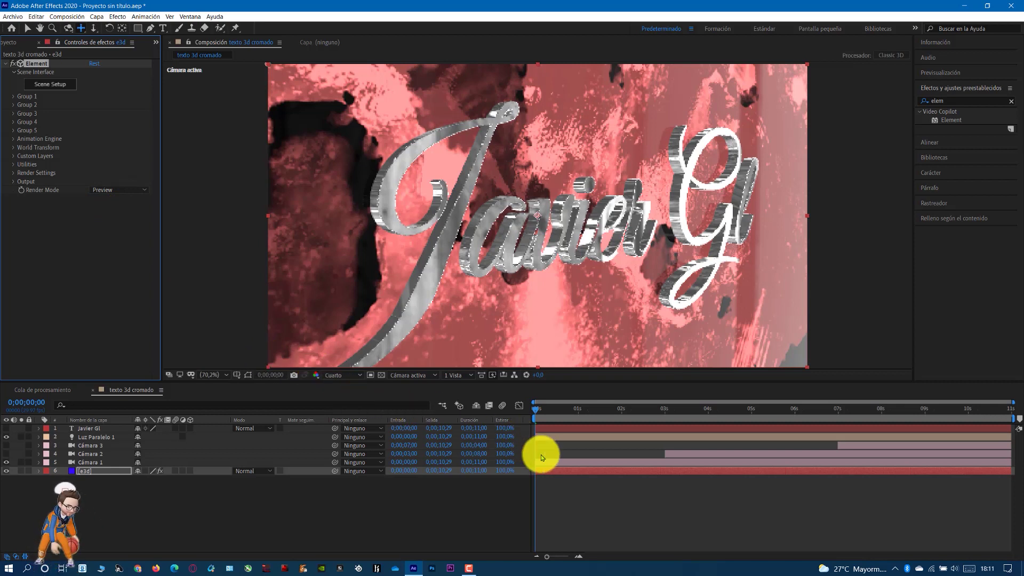
- Set Position and Point of Interest keyframes on Cámara 1 at 0 s
{"action": "left_click", "coordinate": [90, 462]}
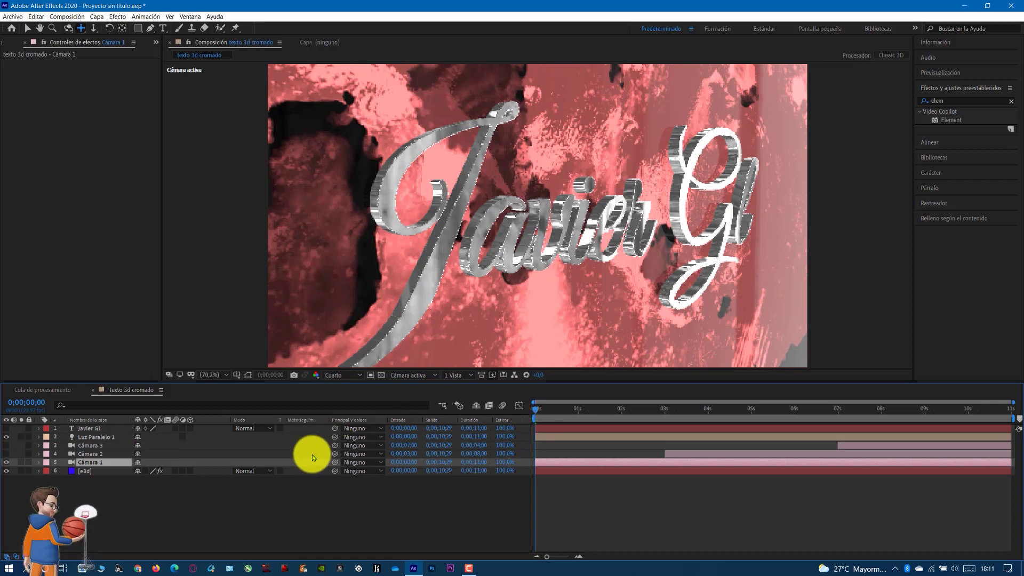
{"action": "key", "text": "p"}
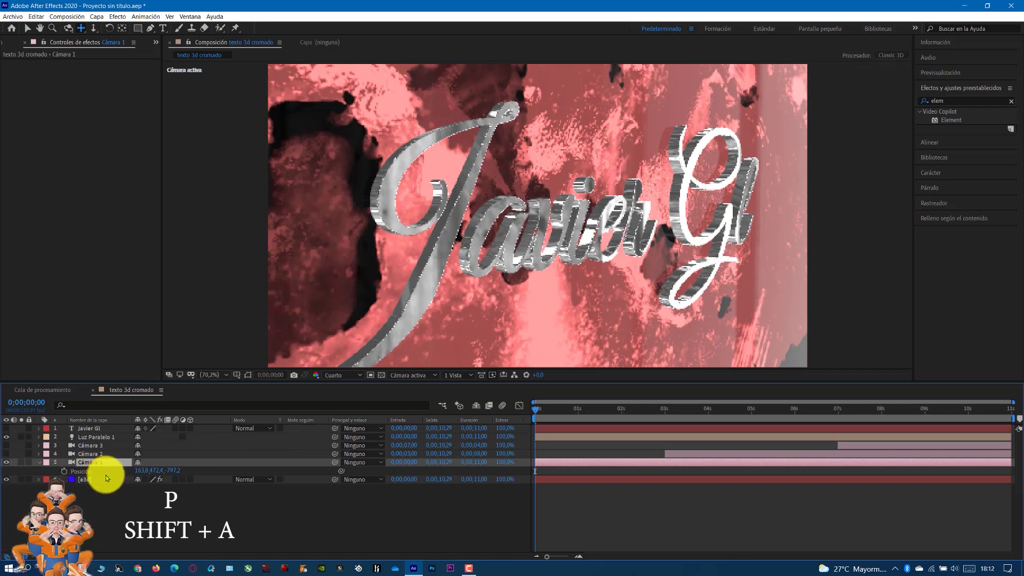
{"action": "key", "text": "shift+a"}
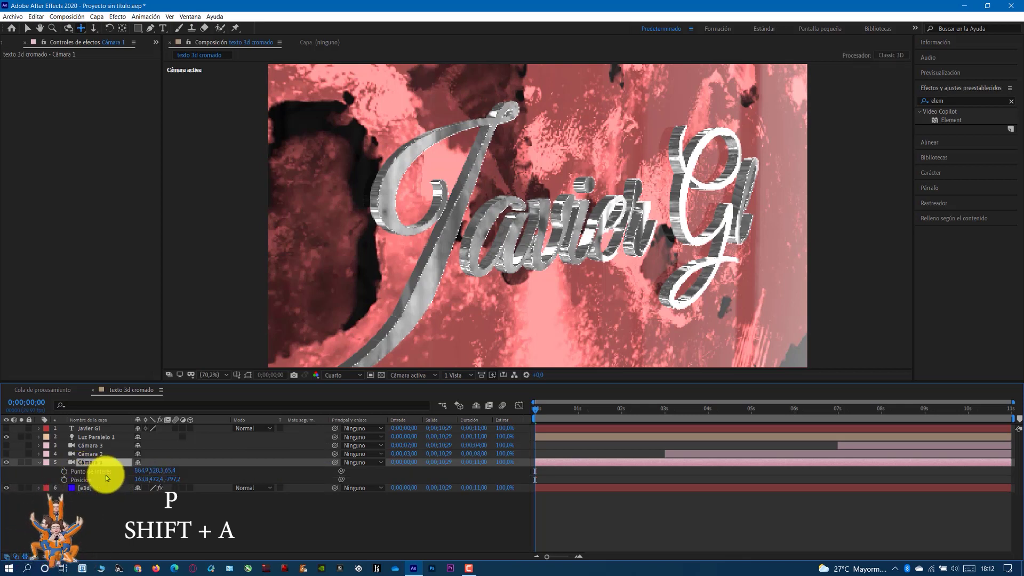
{"action": "left_click", "coordinate": [64, 472]}
{"action": "left_click", "coordinate": [64, 480]}
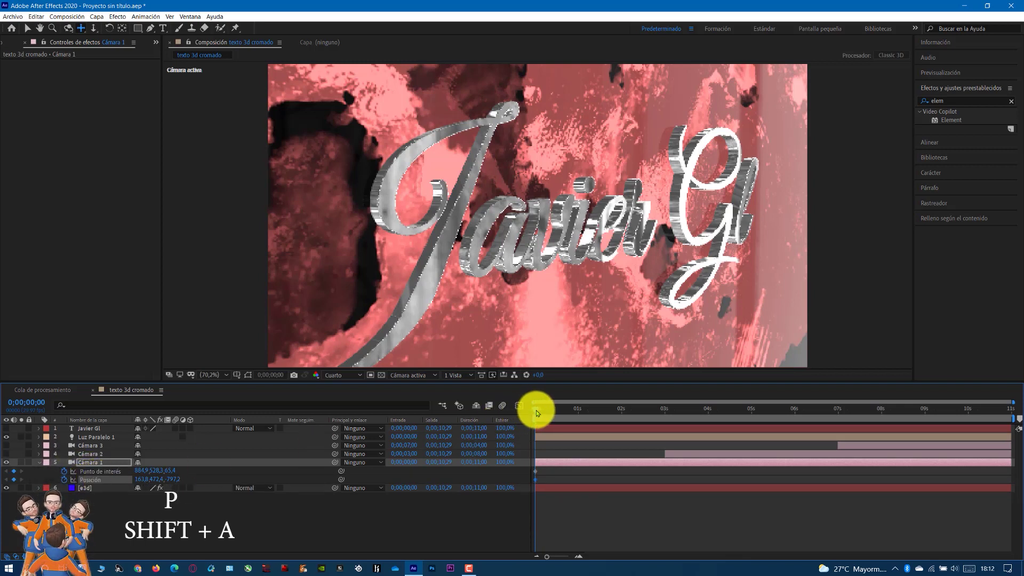
- At 3 s, move Cámara 1 closer to the Javier Gl text, then return to 0 s
{"action": "left_click_drag", "start_coordinate": [536, 409], "coordinate": [665, 412]}
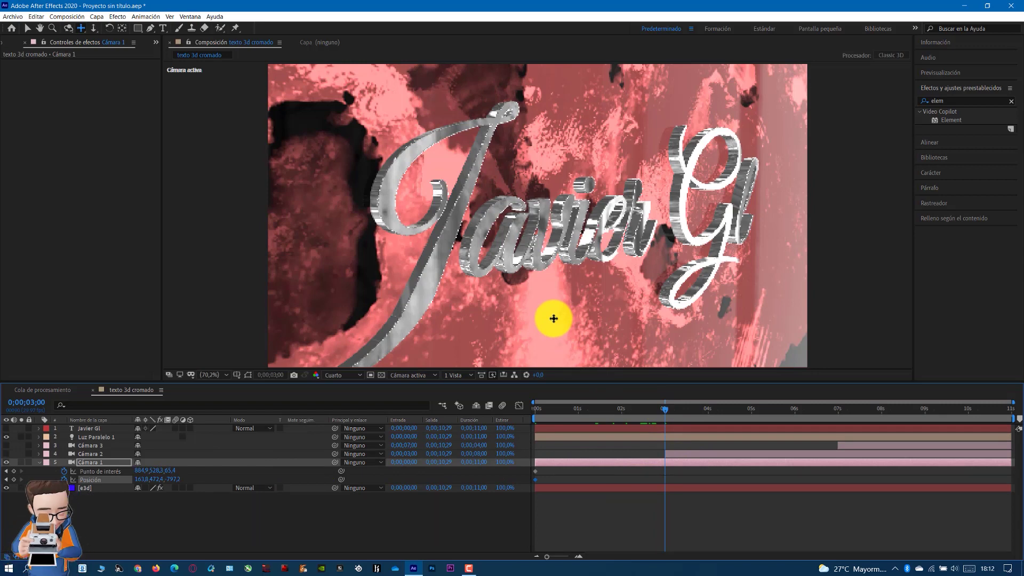
{"action": "left_click_drag", "start_coordinate": [562, 254], "coordinate": [546, 251]}
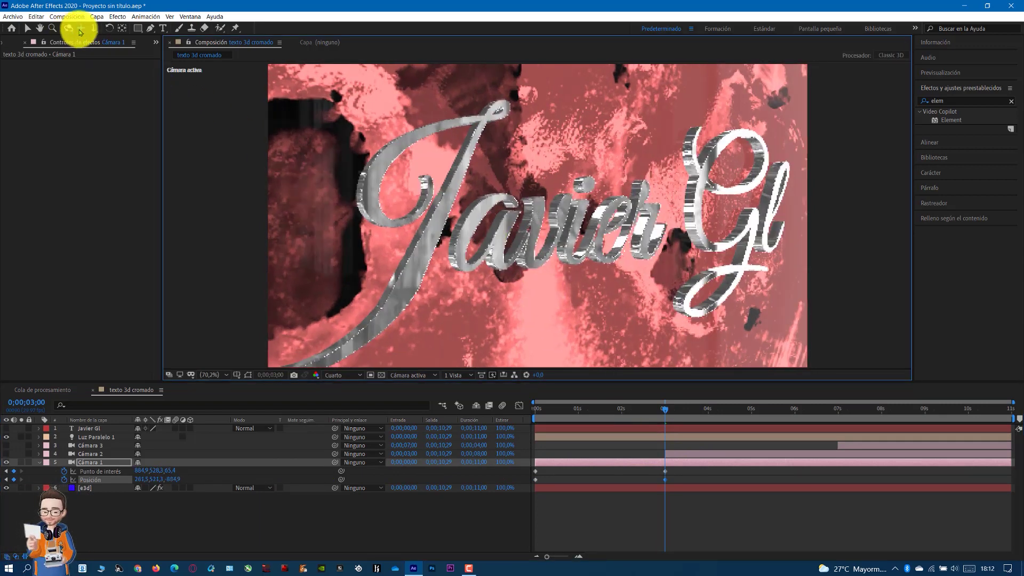
{"action": "mouse_move", "coordinate": [599, 308]}
{"action": "left_mouse_down"}
{"action": "mouse_move", "coordinate": [526, 309]}
{"action": "mouse_move", "coordinate": [524, 288]}
{"action": "left_mouse_up"}
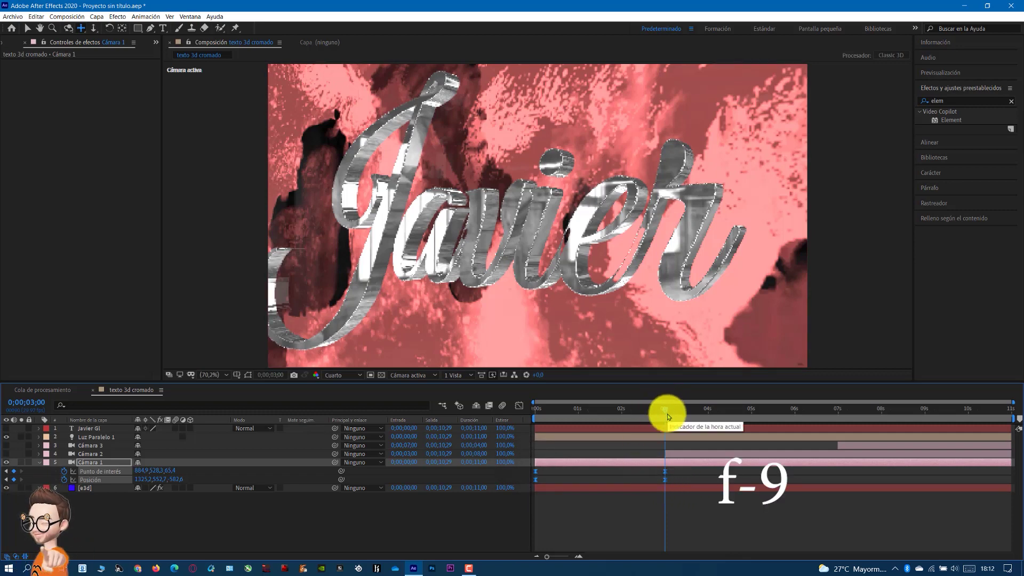
{"action": "left_click_drag", "start_coordinate": [663, 413], "coordinate": [509, 443]}
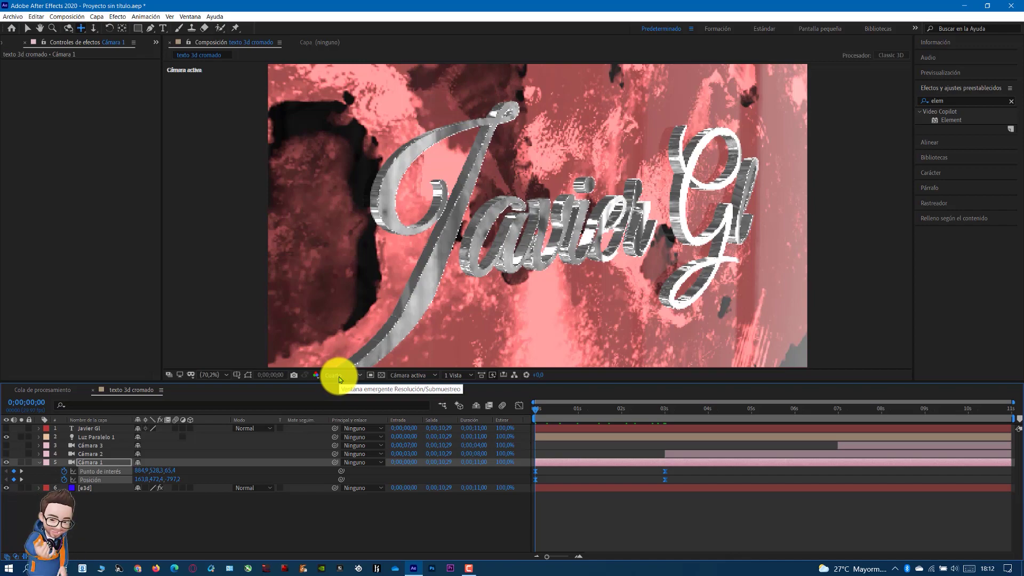
- Play back and scrub Cámara 1's move up to its 3-second keyframes
{"action": "key", "text": "space"}
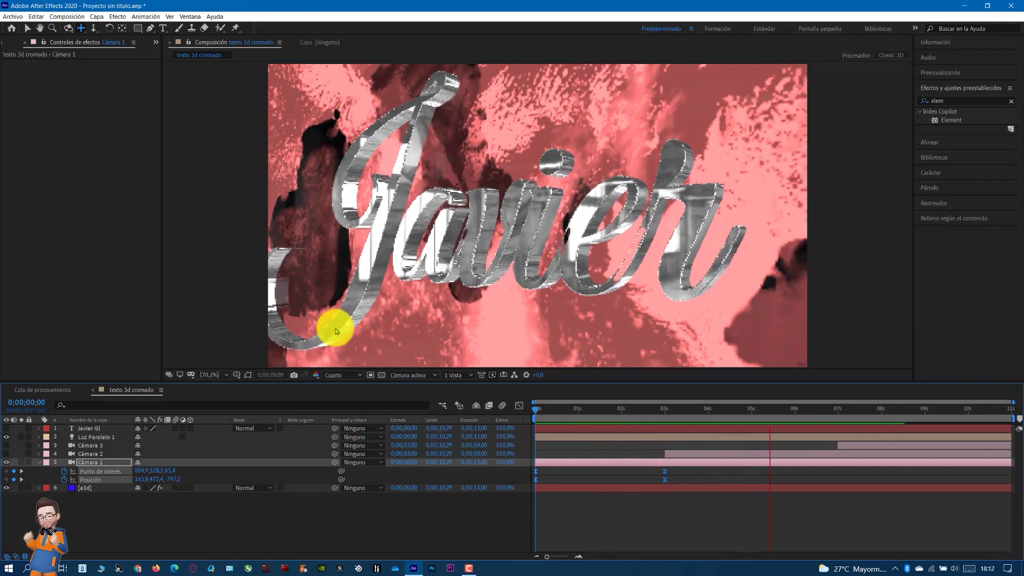
{"action": "key", "text": "space"}
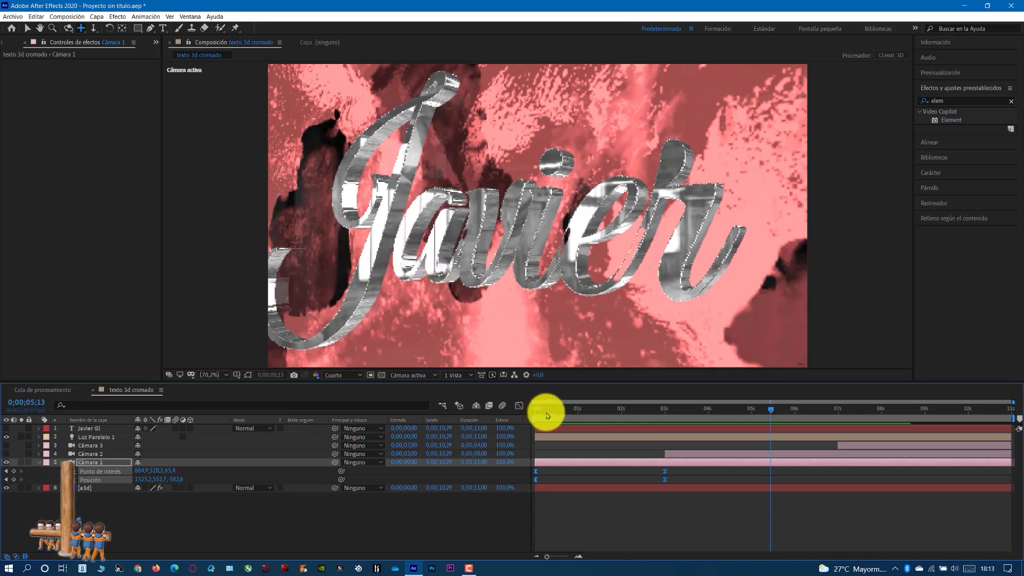
{"action": "left_click", "coordinate": [592, 416]}
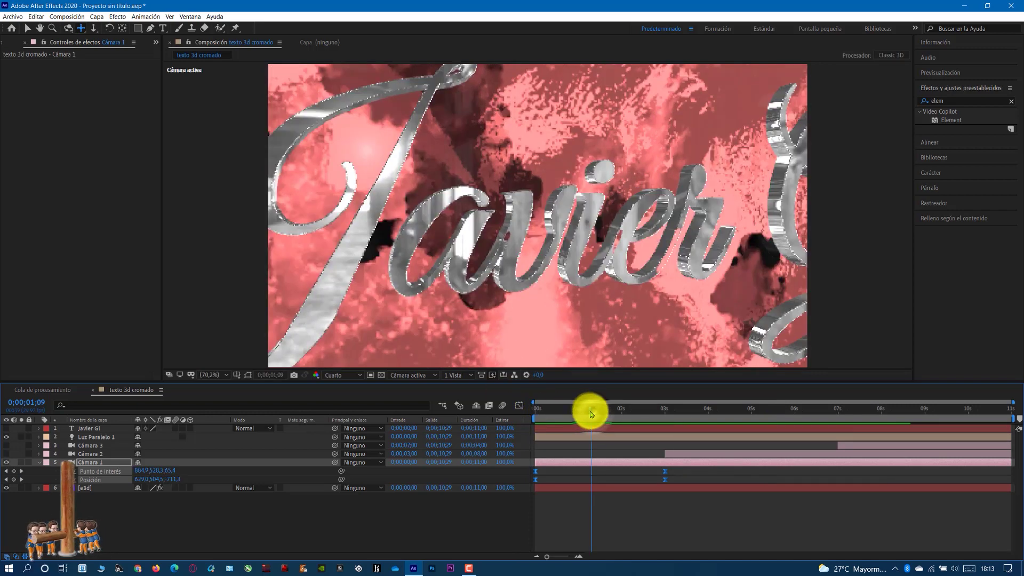
{"action": "mouse_move", "coordinate": [590, 411]}
{"action": "left_mouse_down"}
{"action": "mouse_move", "coordinate": [528, 447]}
{"action": "mouse_move", "coordinate": [678, 449]}
{"action": "left_mouse_up"}
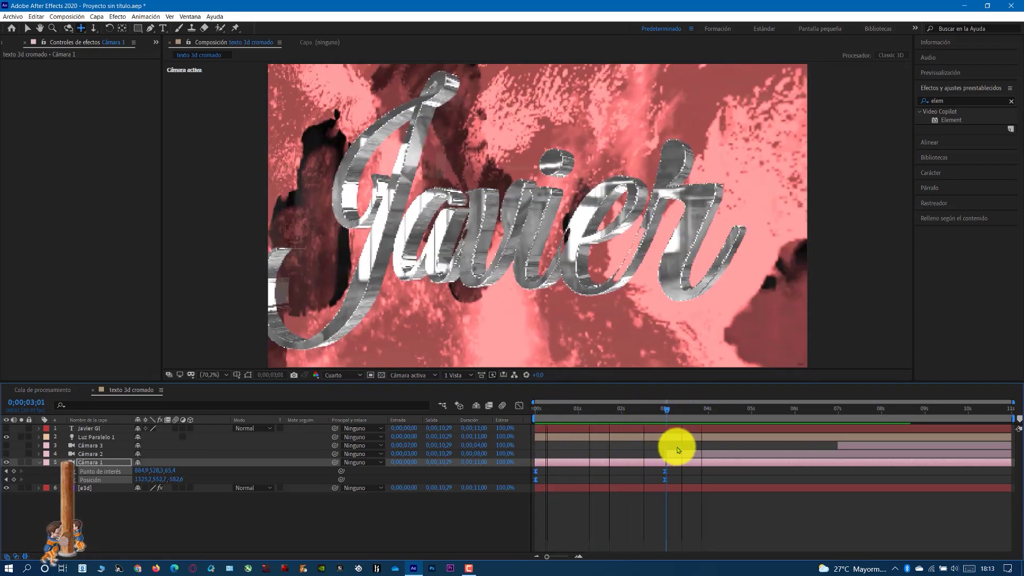
{"action": "left_click_drag", "start_coordinate": [679, 449], "coordinate": [664, 446]}
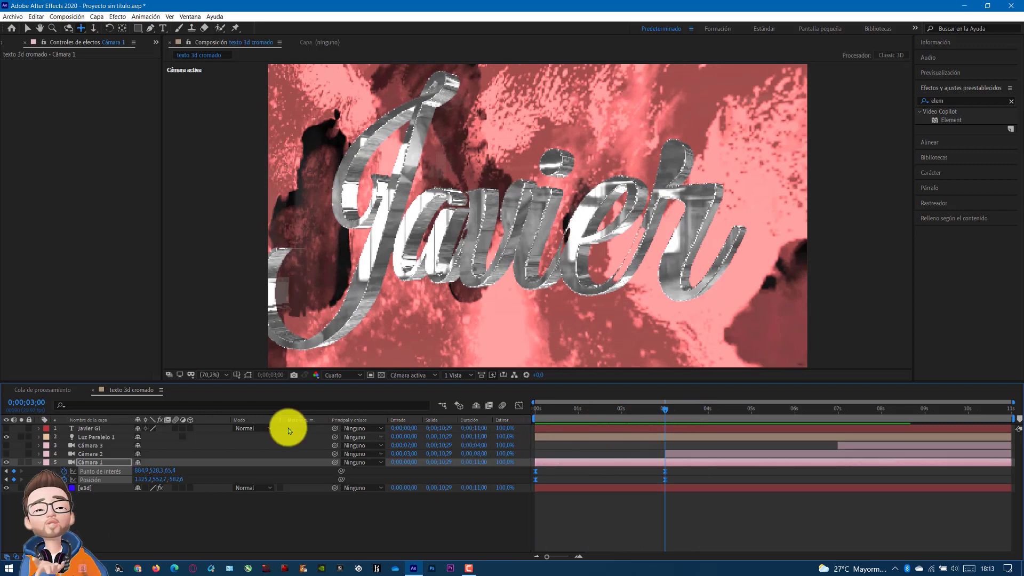
- Compare views with Cámara 1 on and off, collapse it, and switch it off
{"action": "left_click", "coordinate": [7, 466]}
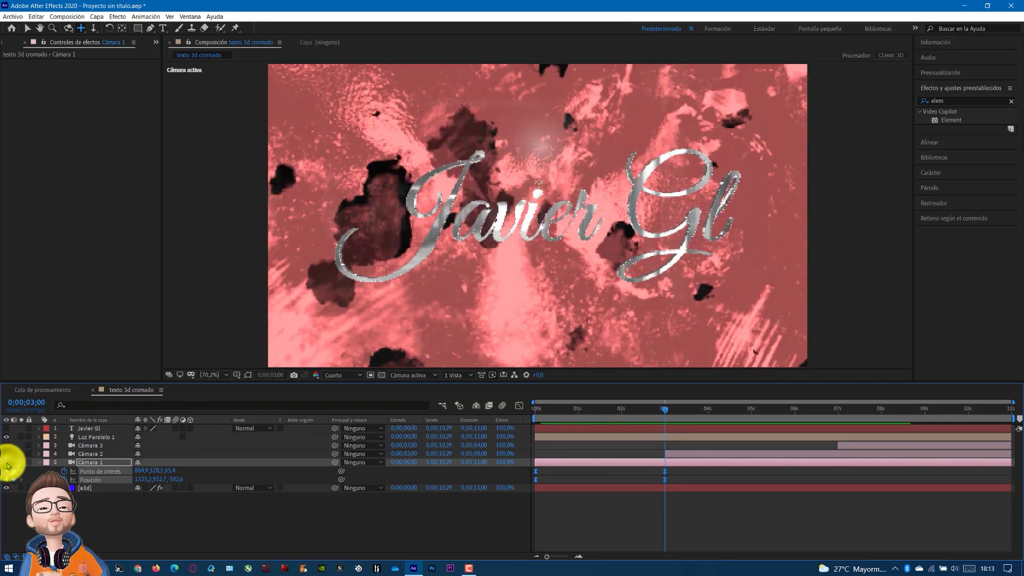
{"action": "left_click", "coordinate": [8, 466]}
{"action": "left_click", "coordinate": [7, 466]}
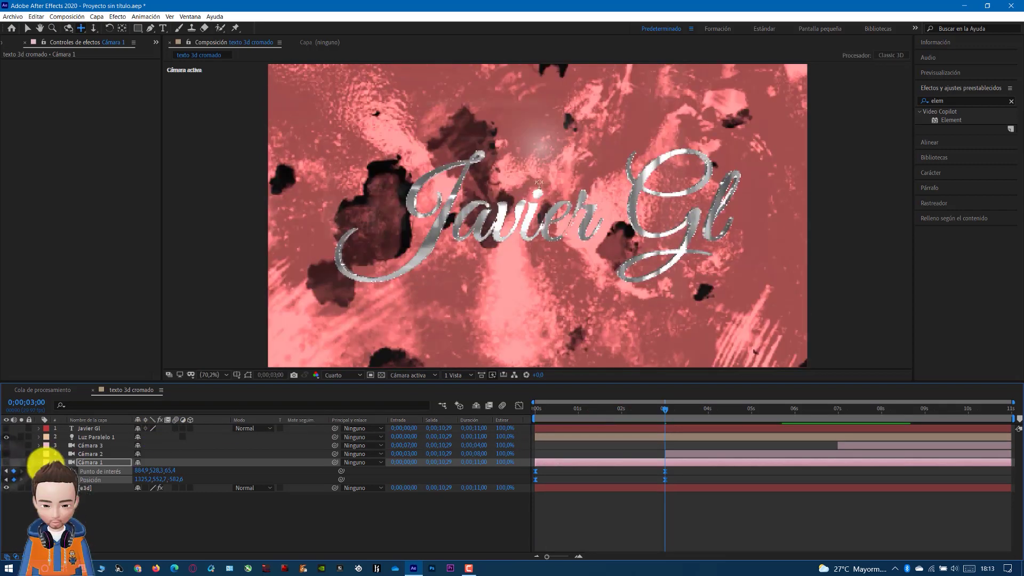
{"action": "left_click", "coordinate": [39, 462]}
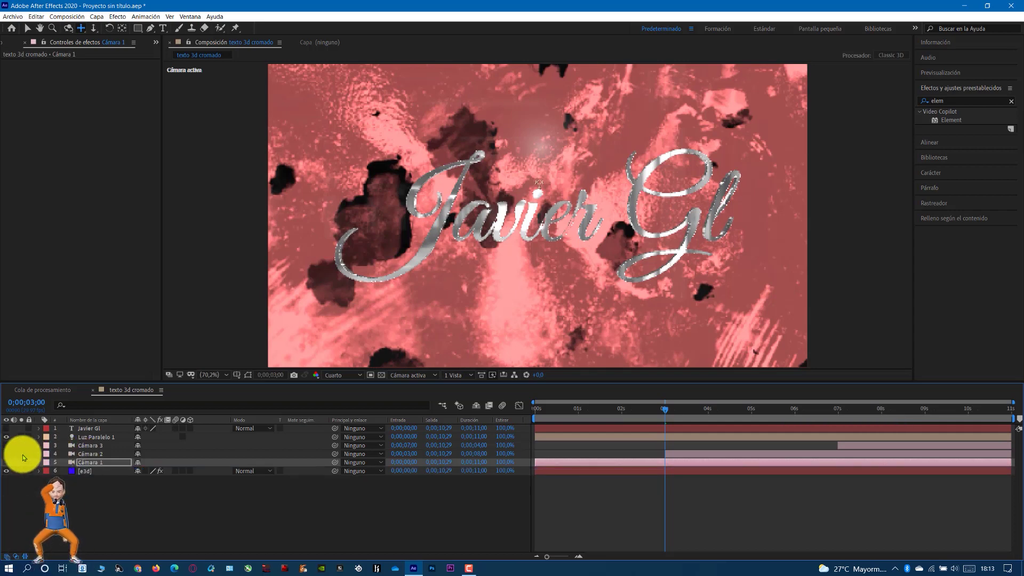
{"action": "left_click", "coordinate": [6, 462]}
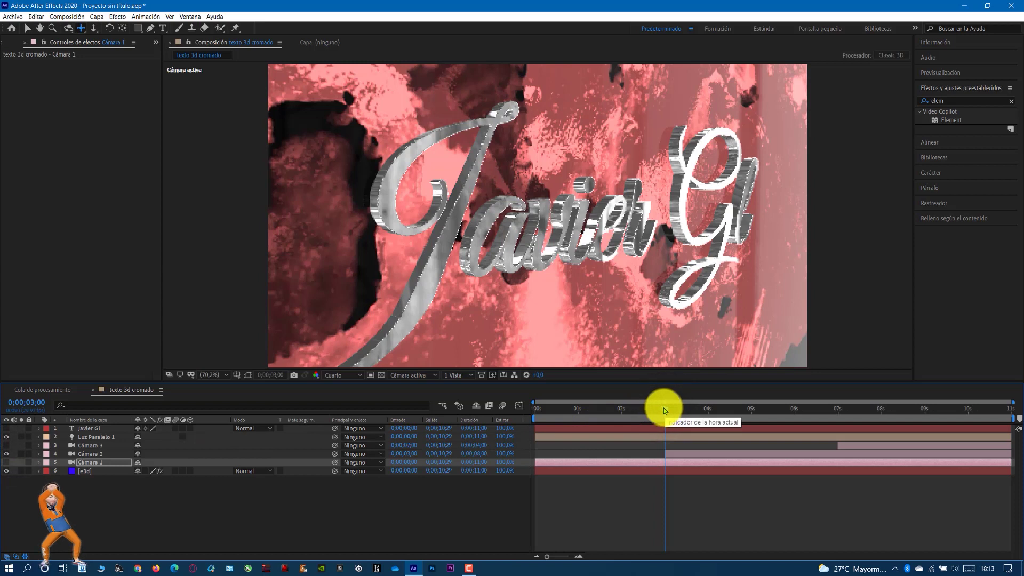
- Set Position and Point of Interest keyframes on Cámara 2 at 3 s
{"action": "key", "text": "u"}
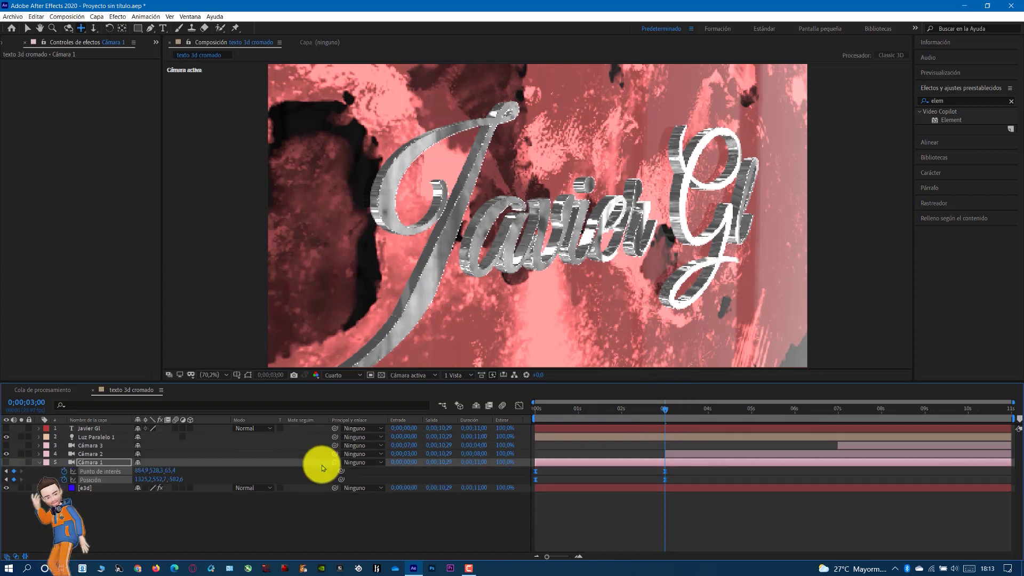
{"action": "key", "text": "u"}
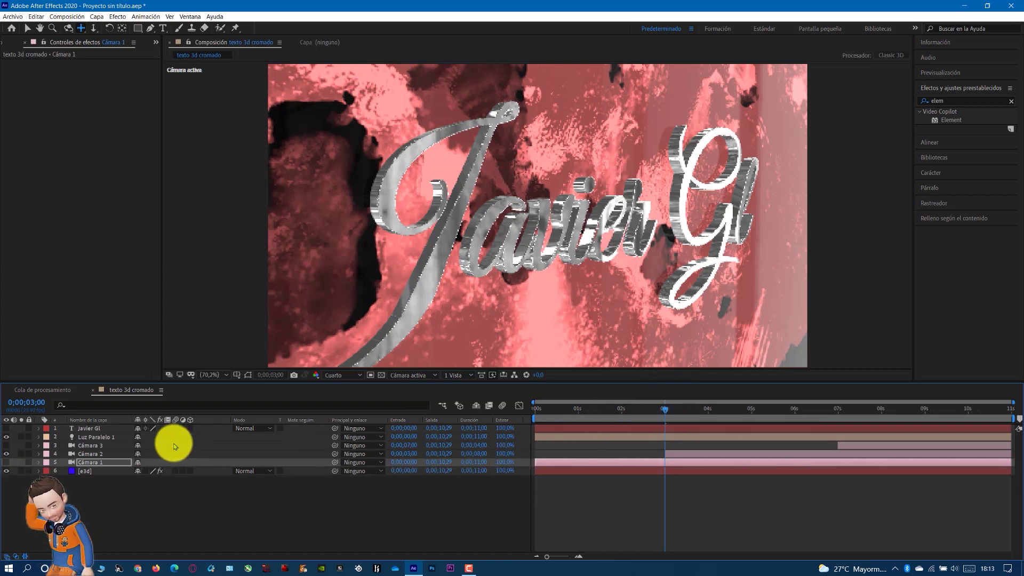
{"action": "left_click", "coordinate": [88, 454]}
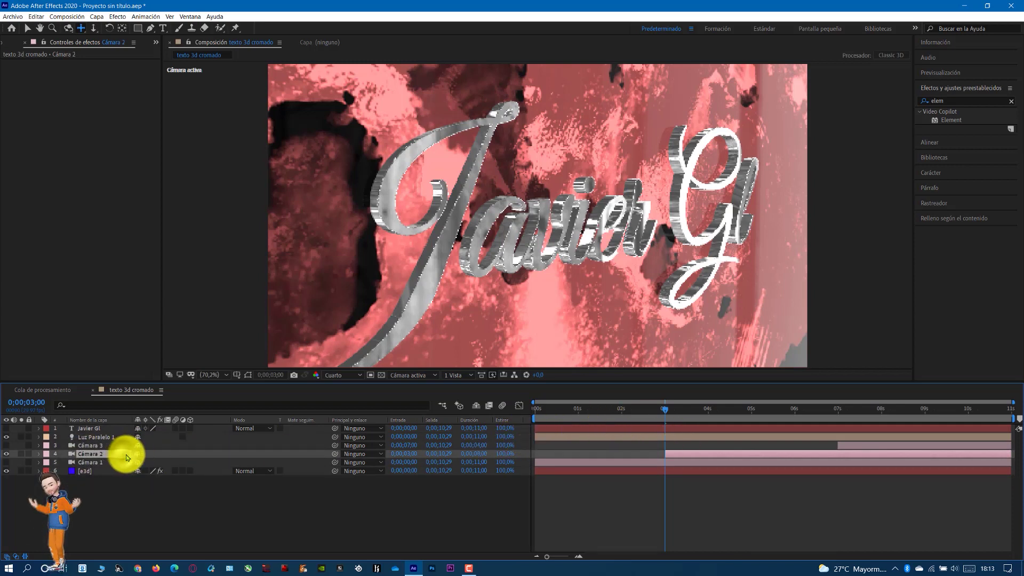
{"action": "key", "text": "p"}
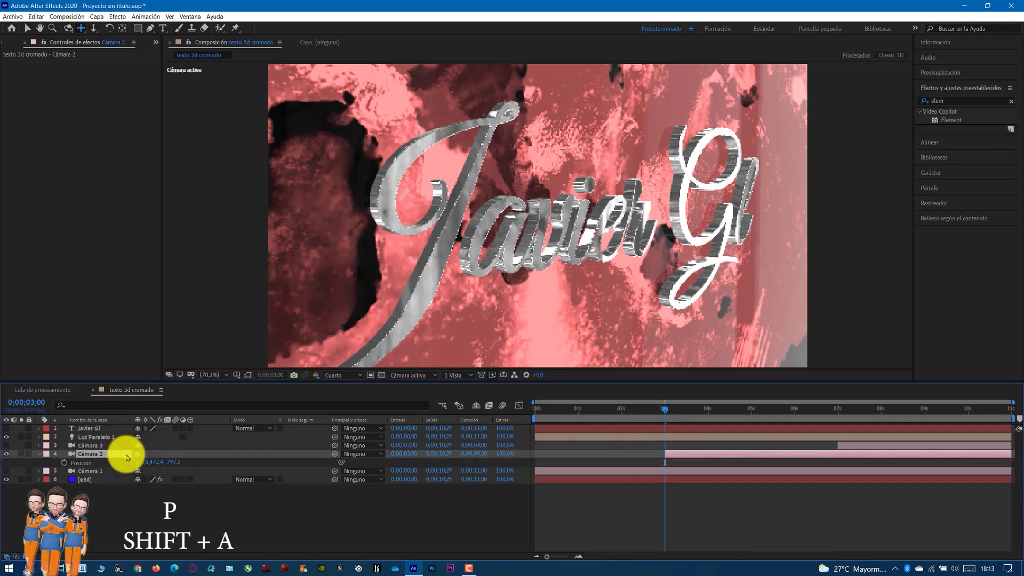
{"action": "key", "text": "shift+a"}
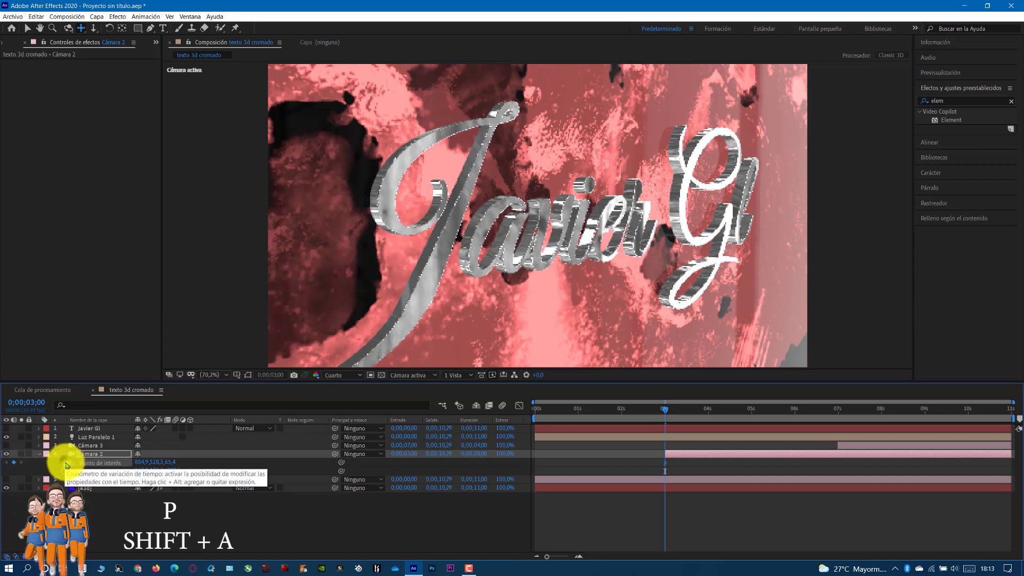
{"action": "left_click", "coordinate": [65, 463]}
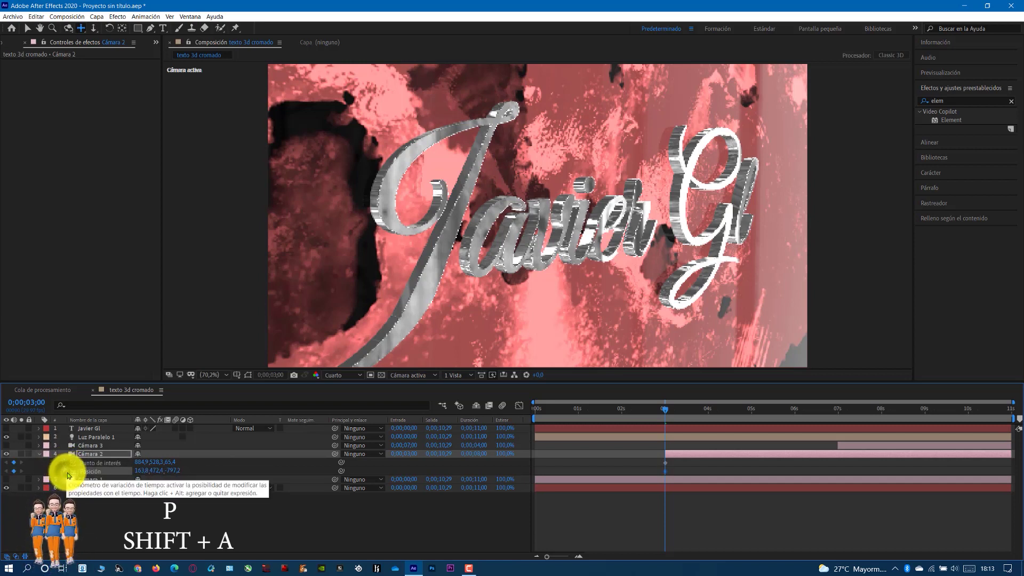
{"action": "left_click", "coordinate": [66, 471]}
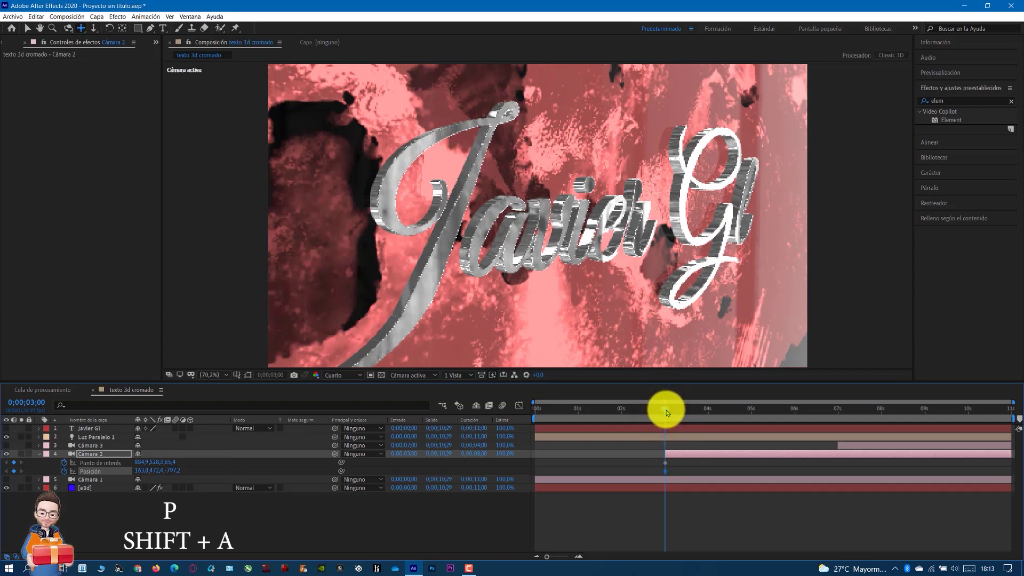
- At 7 s, orbit and dolly Cámara 2 into a close-up among the letters
{"action": "left_click_drag", "start_coordinate": [667, 412], "coordinate": [801, 422]}
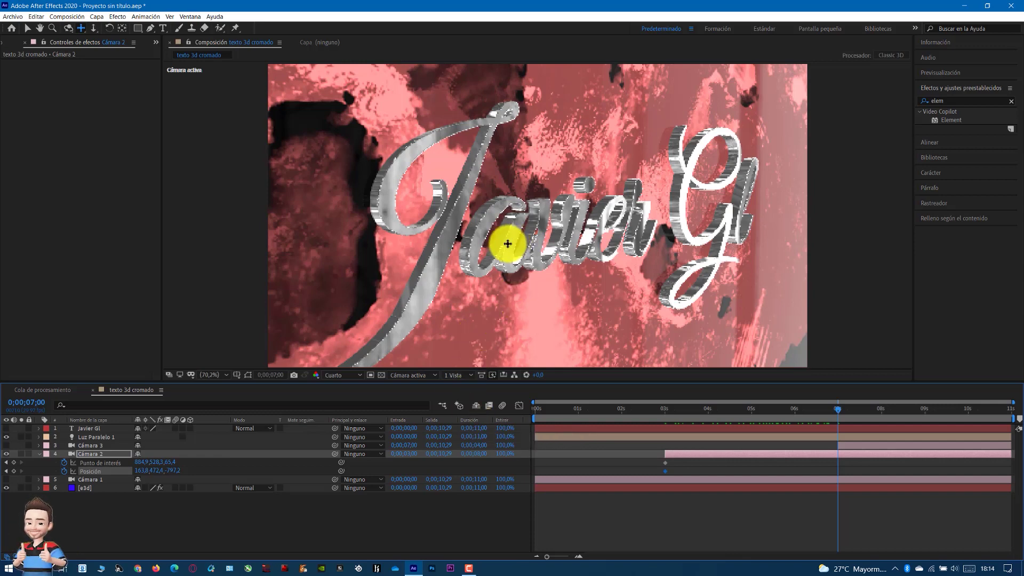
{"action": "left_click_drag", "start_coordinate": [446, 195], "coordinate": [473, 206]}
{"action": "mouse_move", "coordinate": [578, 232]}
{"action": "left_mouse_down"}
{"action": "mouse_move", "coordinate": [550, 239]}
{"action": "mouse_move", "coordinate": [622, 252]}
{"action": "mouse_move", "coordinate": [557, 263]}
{"action": "mouse_move", "coordinate": [592, 256]}
{"action": "mouse_move", "coordinate": [461, 252]}
{"action": "mouse_move", "coordinate": [379, 233]}
{"action": "left_mouse_up"}
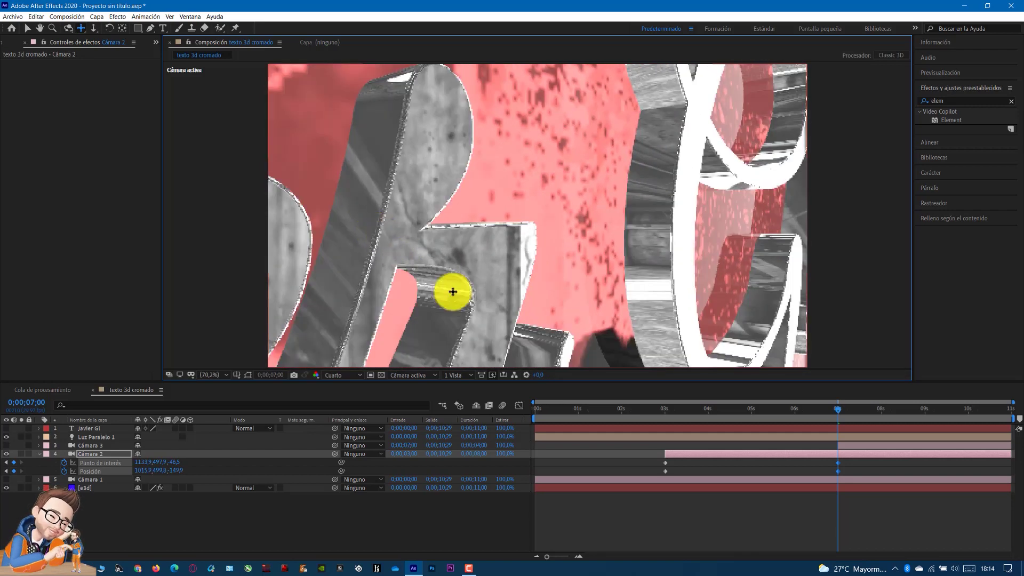
- Apply Easy Ease to Cámara 2's keyframes, preview the move, and collapse the layer
{"action": "left_click_drag", "start_coordinate": [828, 410], "coordinate": [657, 424]}
{"action": "left_click_drag", "start_coordinate": [660, 462], "coordinate": [848, 478]}
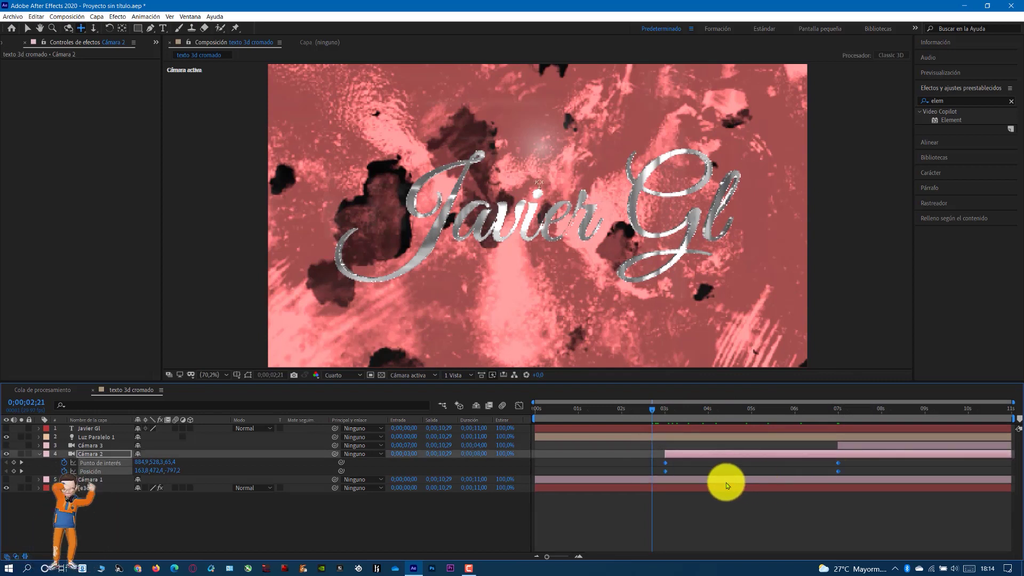
{"action": "key", "text": "F9"}
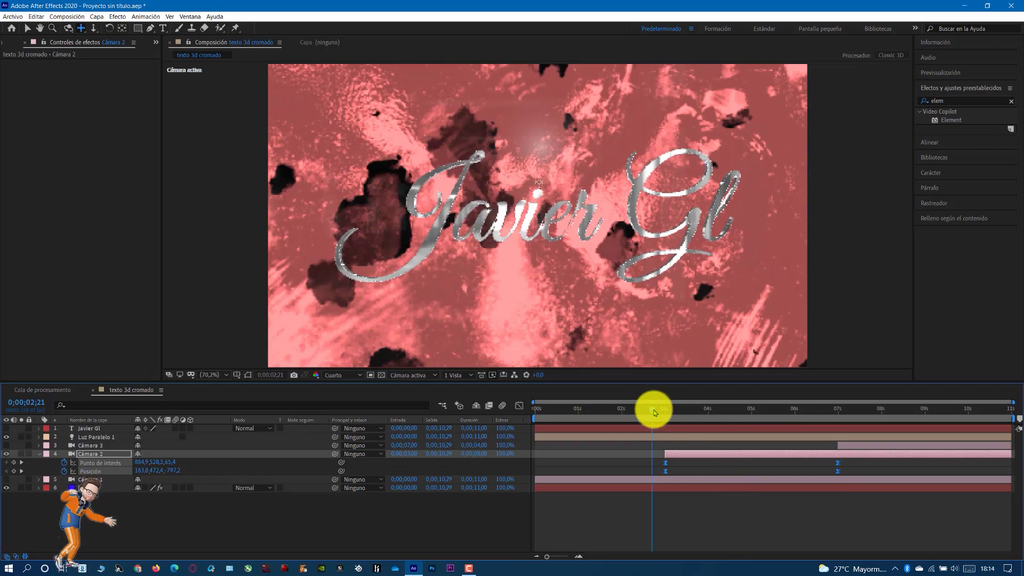
{"action": "left_click", "coordinate": [666, 411]}
{"action": "key", "text": "space"}
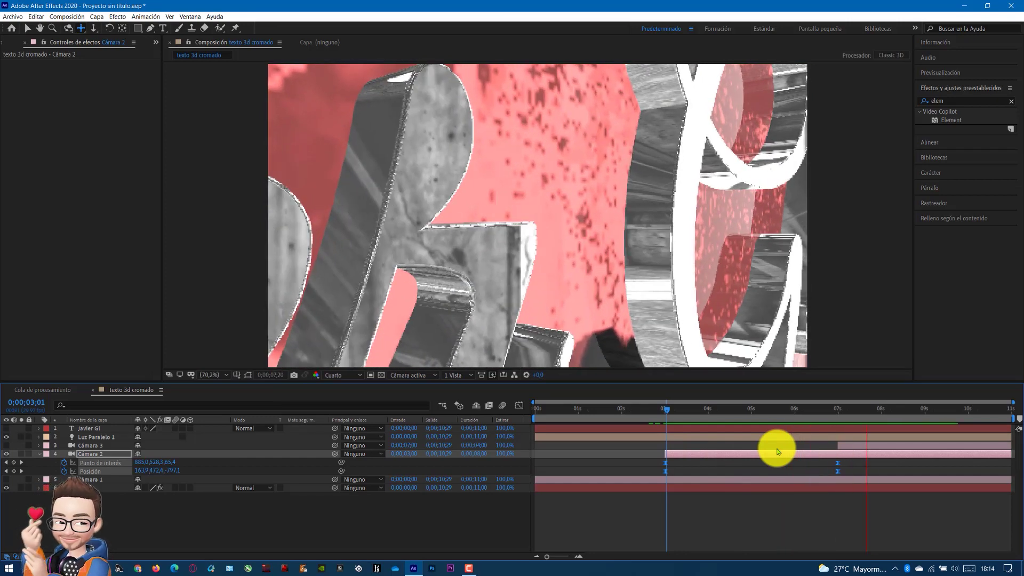
{"action": "key", "text": "space"}
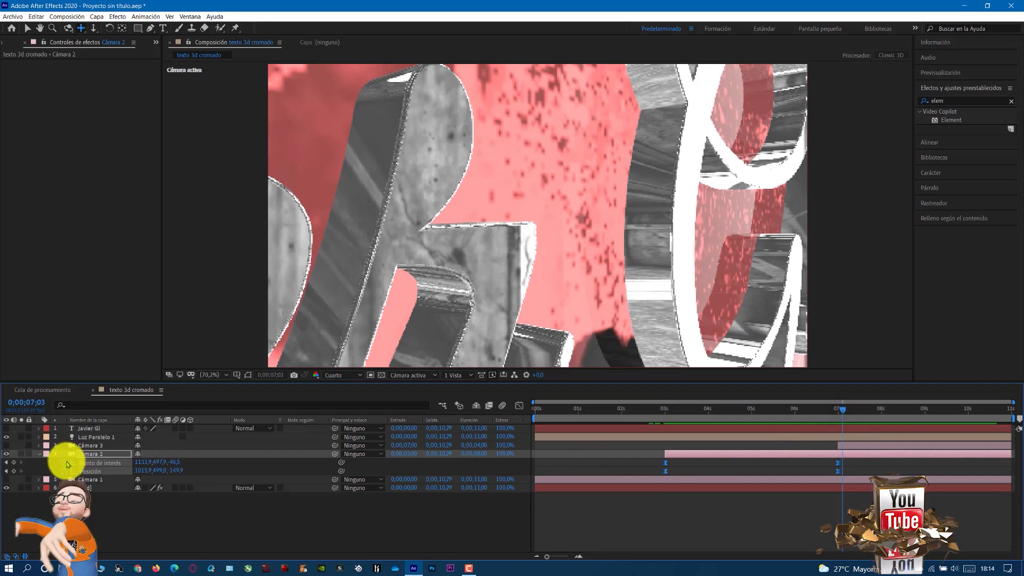
{"action": "left_click", "coordinate": [39, 454]}
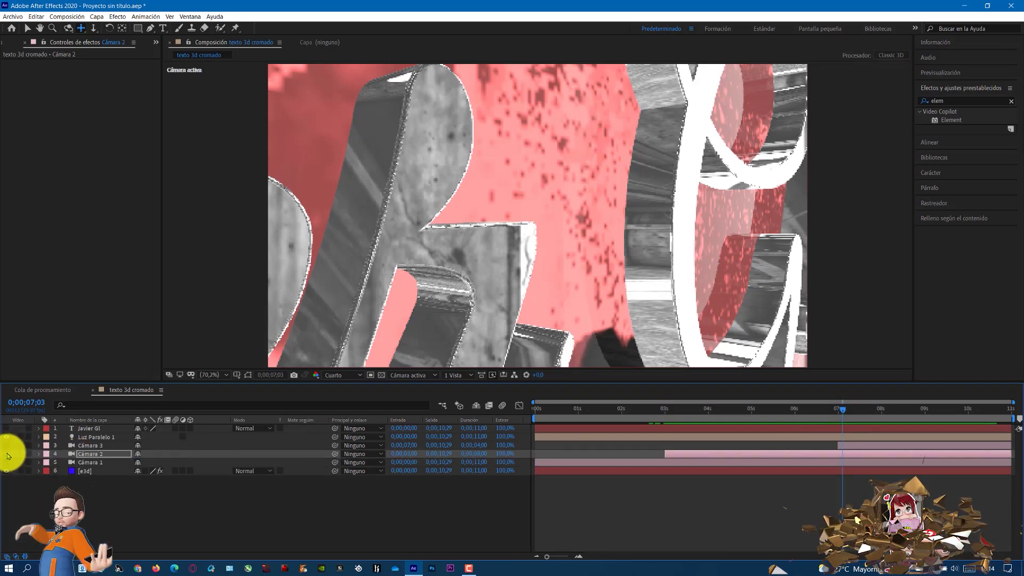
- Show only the light and Cámara 3, and reveal its Position and Point of Interest just past 7 s
{"action": "mouse_move", "coordinate": [7, 437]}
{"action": "left_mouse_down"}
{"action": "mouse_move", "coordinate": [9, 452]}
{"action": "mouse_move", "coordinate": [7, 437]}
{"action": "left_mouse_up"}
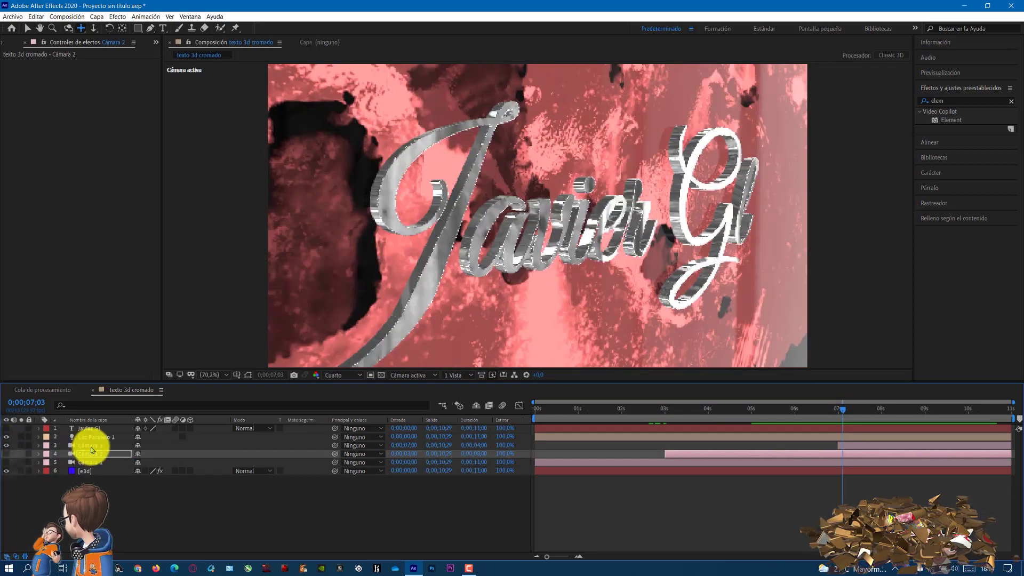
{"action": "left_click", "coordinate": [96, 447]}
{"action": "mouse_move", "coordinate": [829, 407]}
{"action": "left_mouse_down"}
{"action": "mouse_move", "coordinate": [859, 410]}
{"action": "mouse_move", "coordinate": [852, 405]}
{"action": "left_mouse_up"}
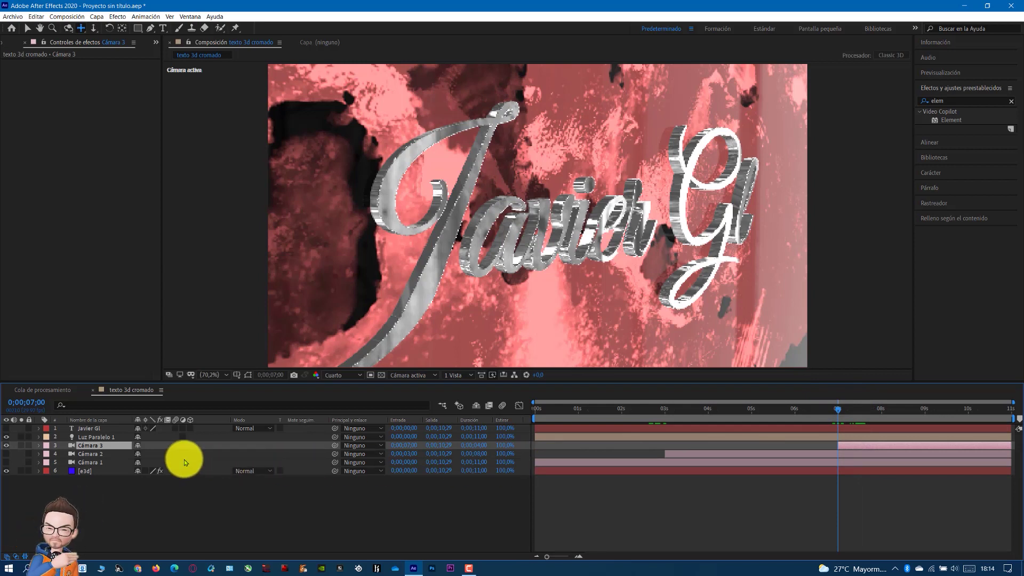
{"action": "key", "text": "p"}
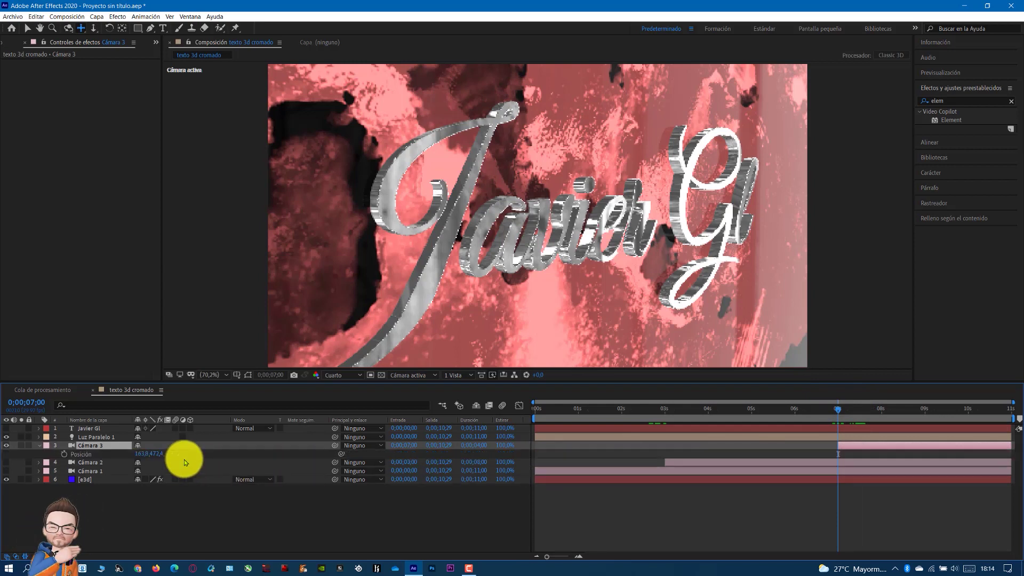
{"action": "key", "text": "shift+a"}
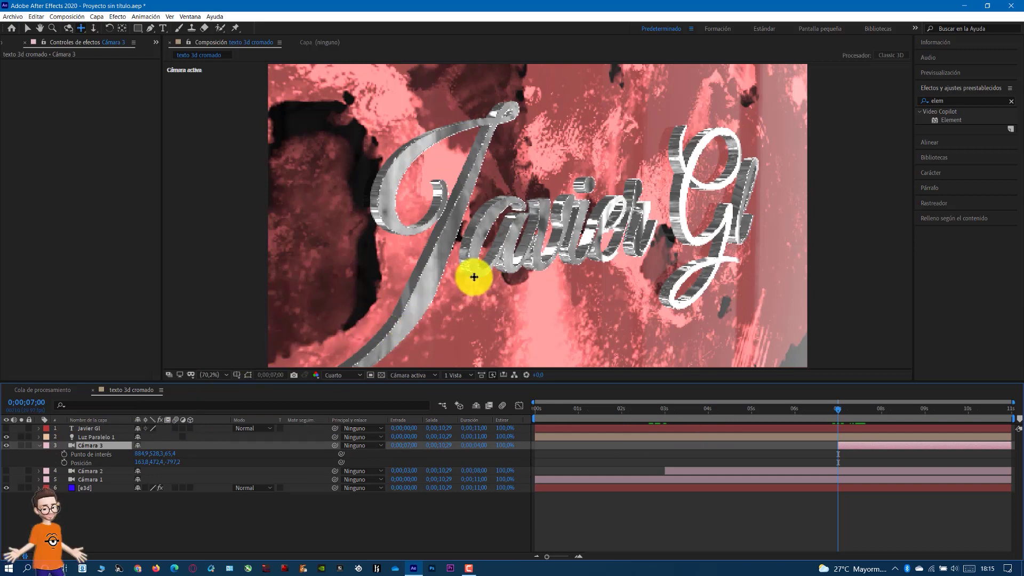
- Dolly Cámara 3 closer to the Javier Gl text at 7 seconds
{"action": "left_click_drag", "start_coordinate": [474, 276], "coordinate": [478, 265]}
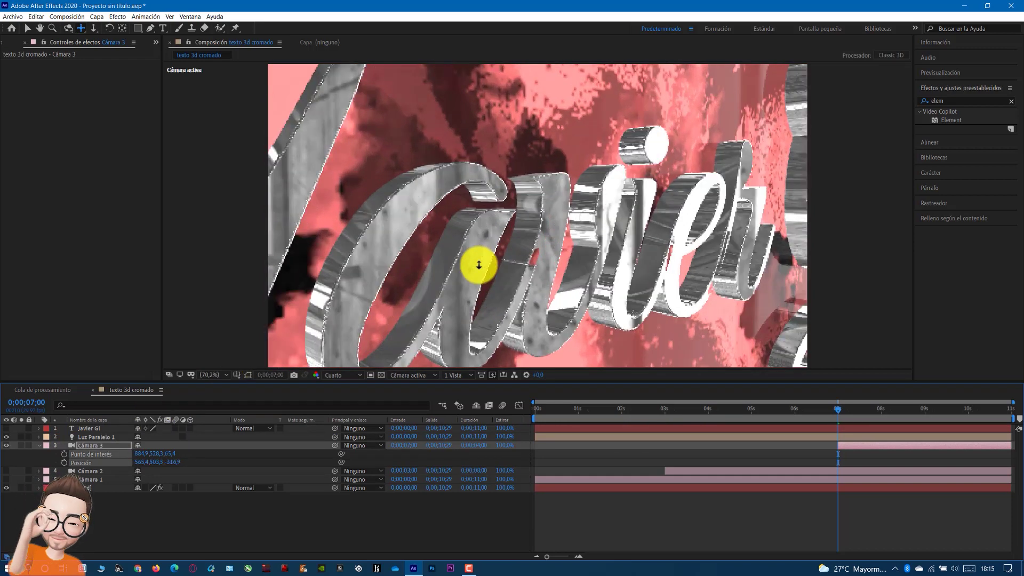
{"action": "scroll", "coordinate": [478, 265], "scroll_direction": "up", "scroll_amount": 2}
{"action": "scroll", "coordinate": [478, 265], "scroll_direction": "up", "scroll_amount": 2}
{"action": "scroll", "coordinate": [479, 266], "scroll_direction": "up", "scroll_amount": 1}
{"action": "scroll", "coordinate": [482, 268], "scroll_direction": "up", "scroll_amount": 1}
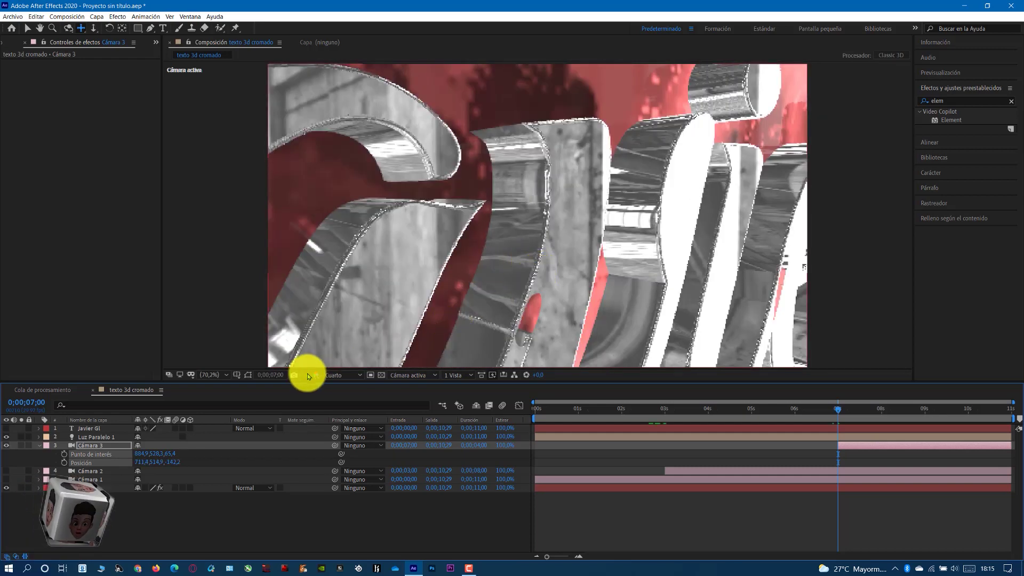
{"action": "left_click", "coordinate": [66, 462]}
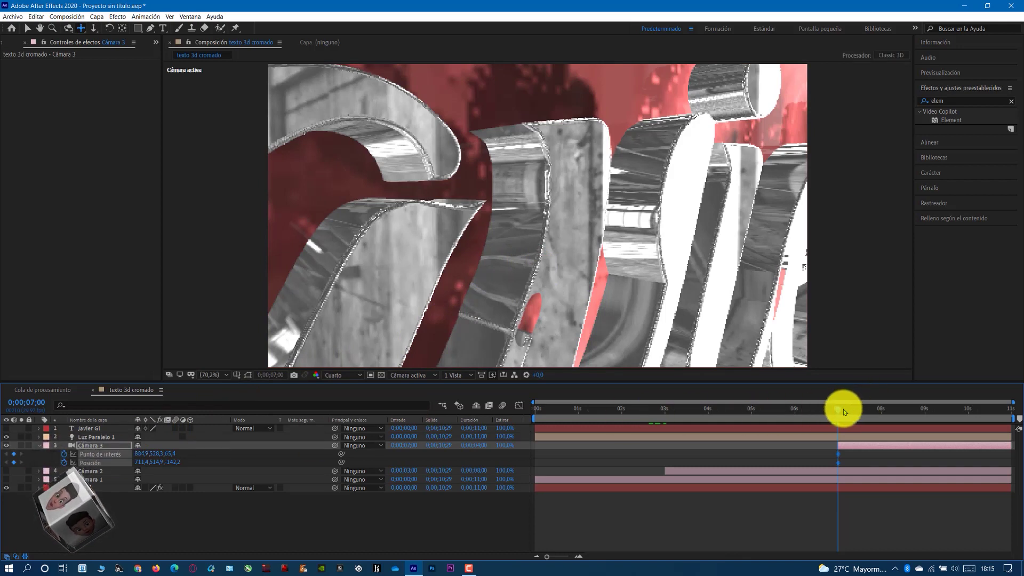
- At the comp's end, pan Cámara 3 back to frame all of Javier Gl, then select its 7 s keyframes
{"action": "left_click_drag", "start_coordinate": [844, 411], "coordinate": [1008, 408]}
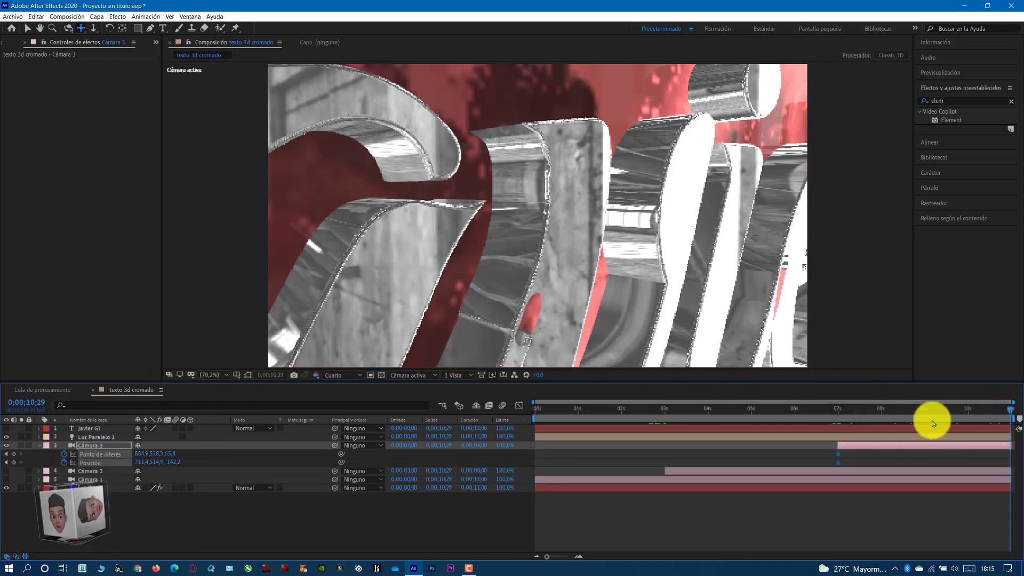
{"action": "mouse_move", "coordinate": [634, 314]}
{"action": "left_mouse_down"}
{"action": "mouse_move", "coordinate": [561, 289]}
{"action": "mouse_move", "coordinate": [537, 315]}
{"action": "mouse_move", "coordinate": [646, 285]}
{"action": "left_mouse_up"}
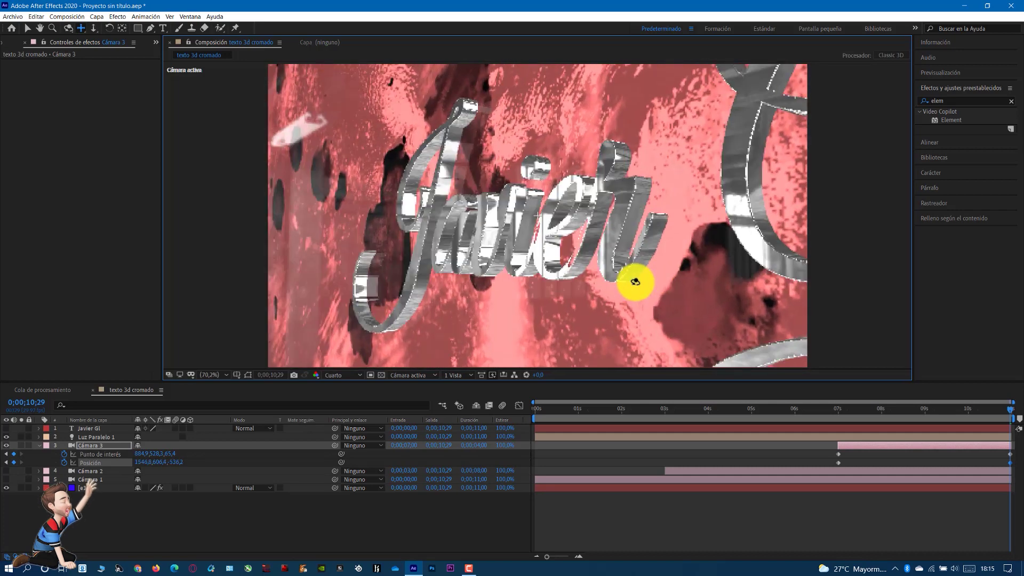
{"action": "left_click", "coordinate": [81, 28]}
{"action": "mouse_move", "coordinate": [430, 160]}
{"action": "left_mouse_down"}
{"action": "mouse_move", "coordinate": [403, 156]}
{"action": "mouse_move", "coordinate": [417, 174]}
{"action": "left_mouse_up"}
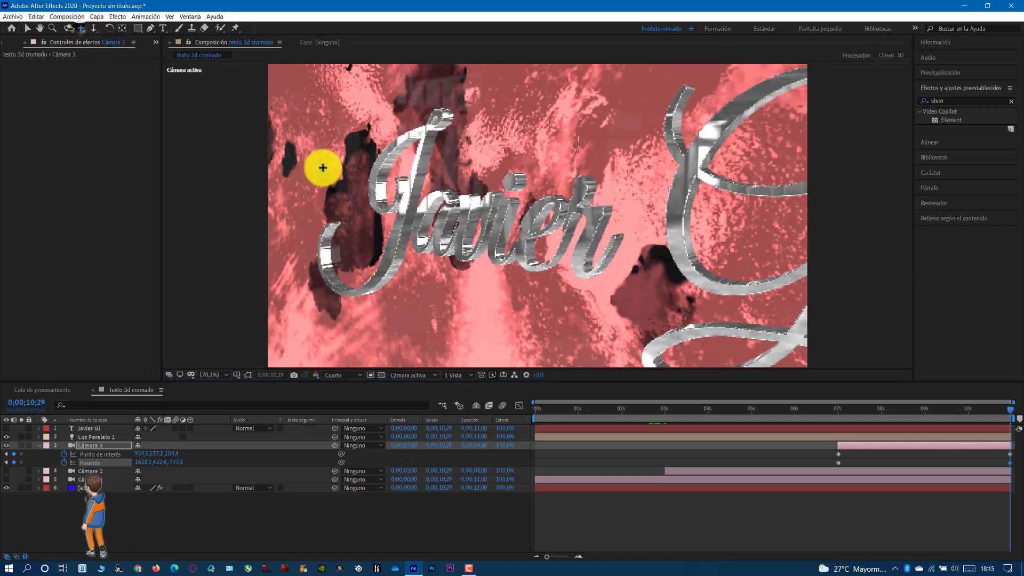
{"action": "left_click_drag", "start_coordinate": [331, 167], "coordinate": [279, 160]}
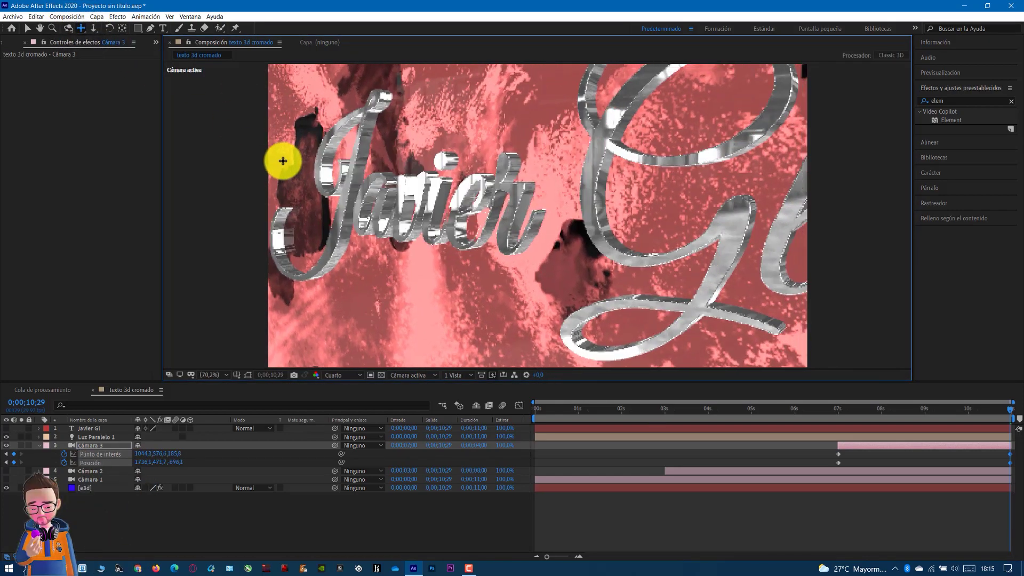
{"action": "left_click_drag", "start_coordinate": [389, 172], "coordinate": [389, 191]}
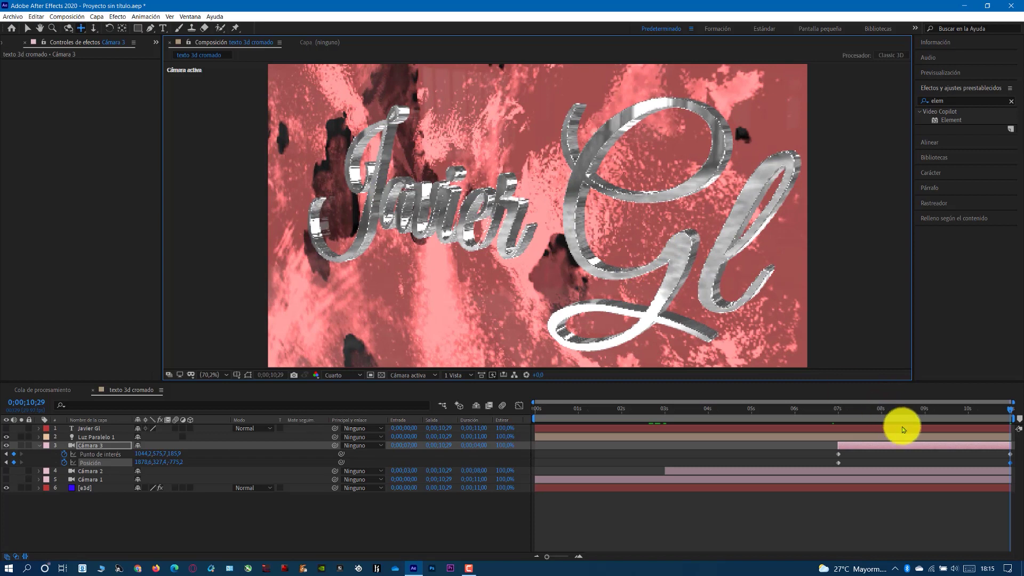
{"action": "mouse_move", "coordinate": [833, 452]}
{"action": "left_mouse_down"}
{"action": "mouse_move", "coordinate": [1019, 468]}
{"action": "mouse_move", "coordinate": [1020, 477]}
{"action": "left_mouse_up"}
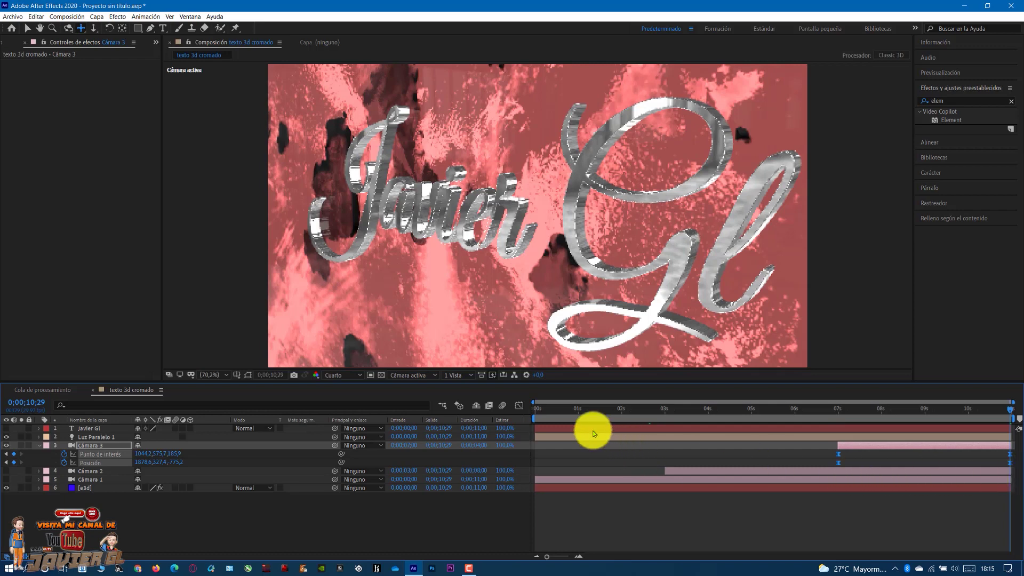
- Turn Cámara 2 and Cámara 1 back on and collapse Cámara 3's animated properties
{"action": "key", "text": "Home"}
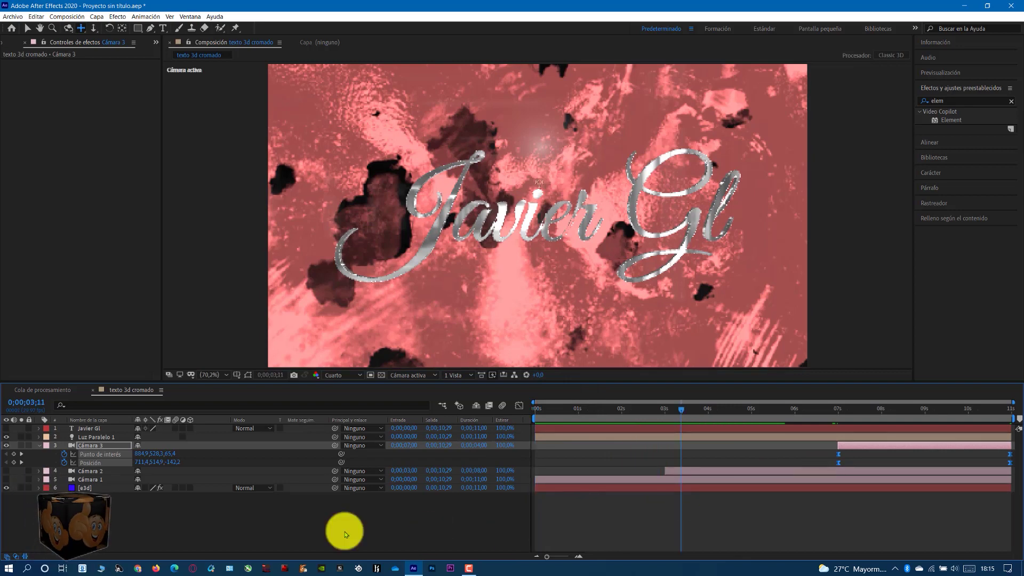
{"action": "key", "text": "space"}
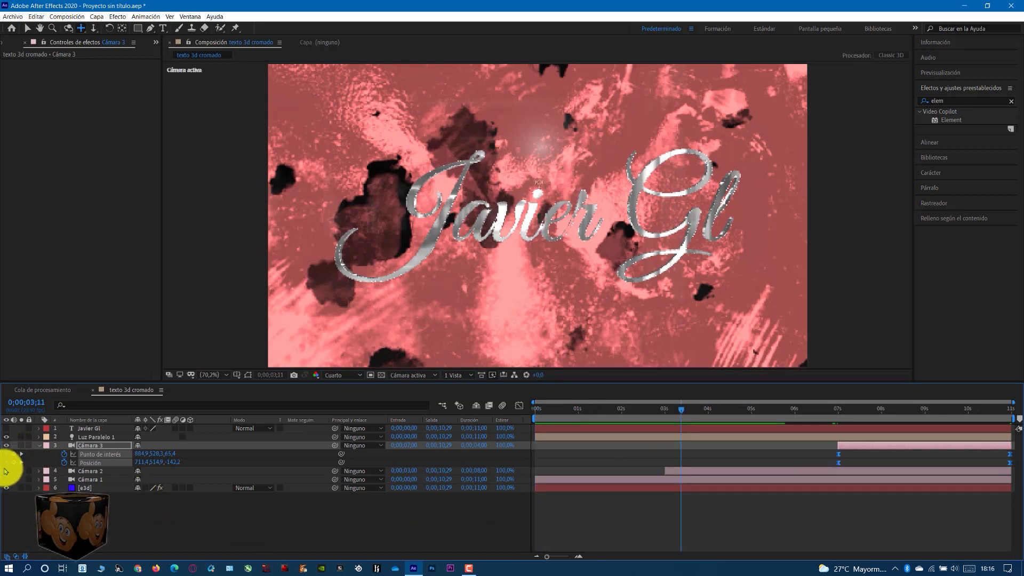
{"action": "left_click", "coordinate": [6, 471]}
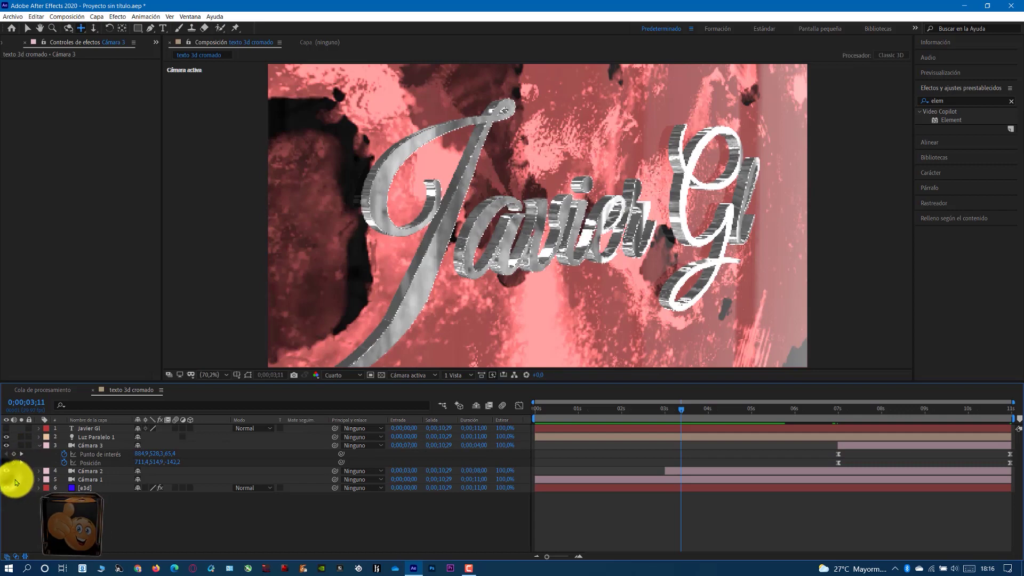
{"action": "left_click", "coordinate": [11, 480]}
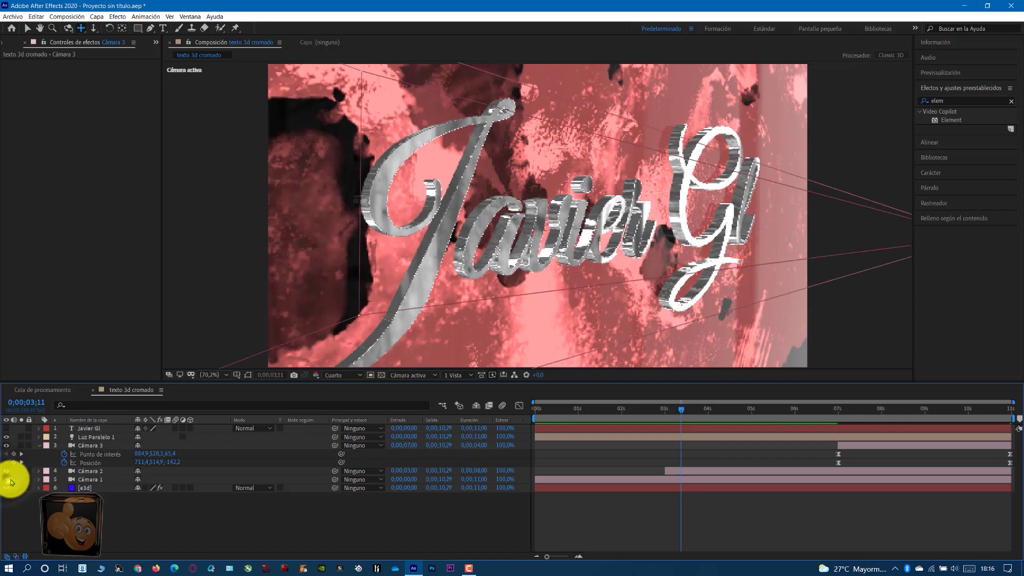
{"action": "left_click", "coordinate": [39, 445]}
- Preview the combined camera animation from about 1 second, ending at the 3-second mark
{"action": "left_click_drag", "start_coordinate": [679, 410], "coordinate": [594, 410]}
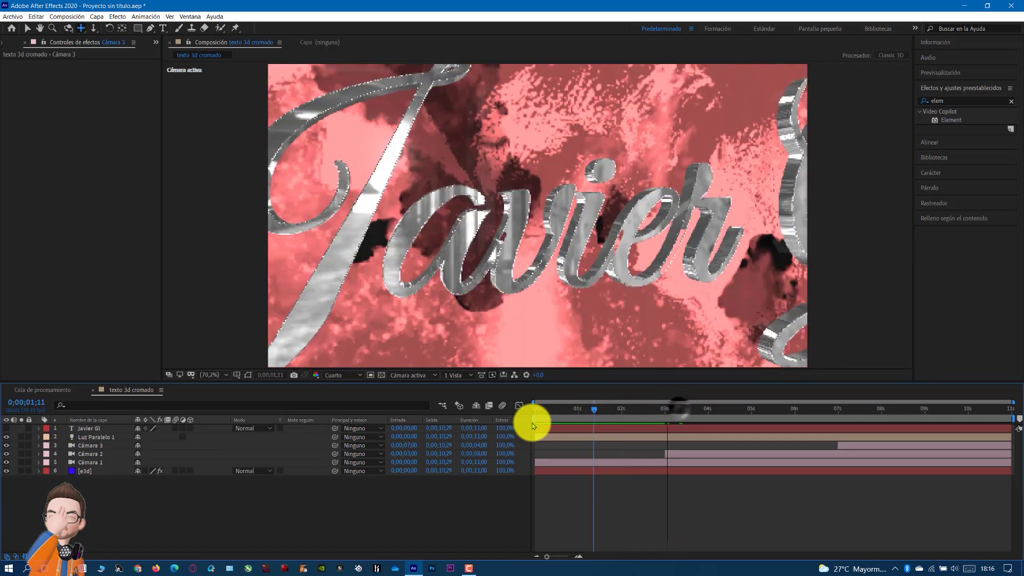
{"action": "key", "text": "space"}
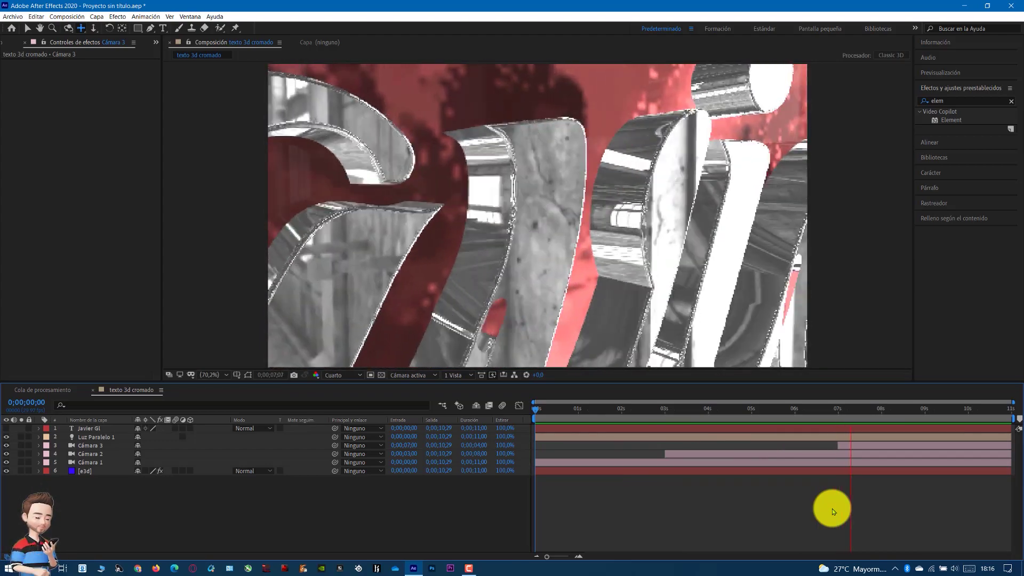
{"action": "key", "text": "space"}
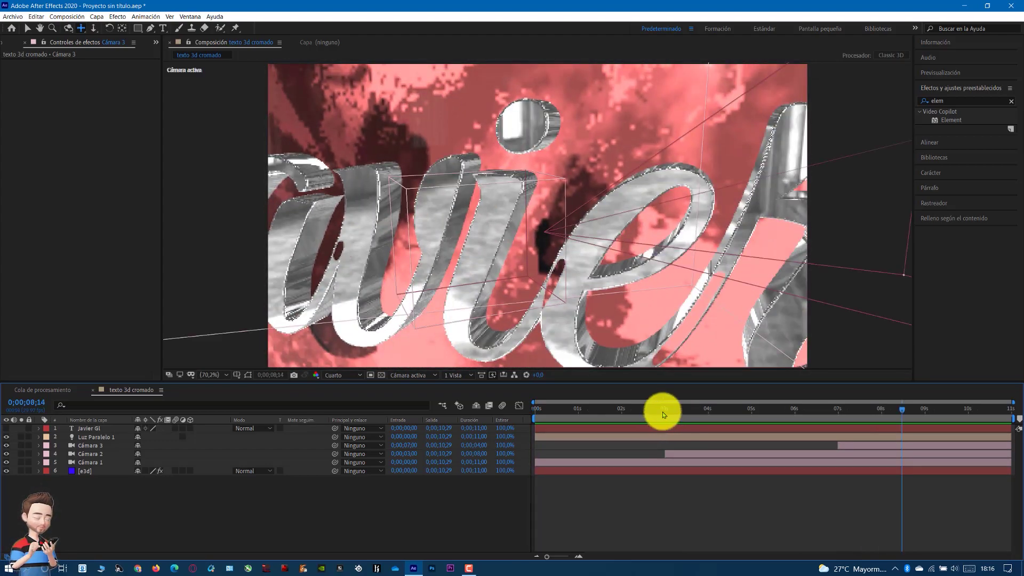
{"action": "left_click_drag", "start_coordinate": [664, 414], "coordinate": [640, 408]}
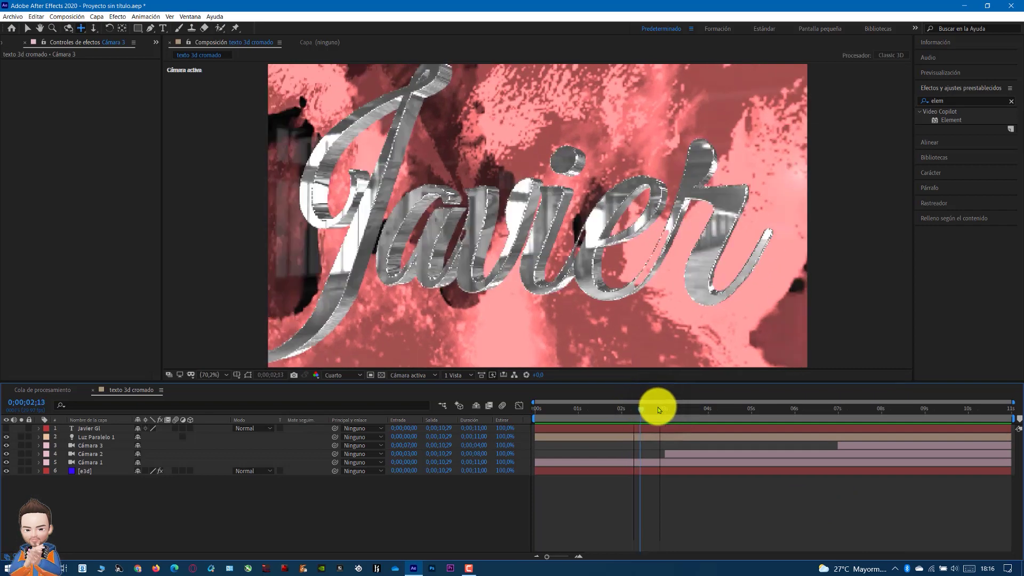
{"action": "left_click", "coordinate": [664, 409]}
- Create a black (000000) solid layer named 'fade' via Nuevo > Sólido
{"action": "right_click", "coordinate": [162, 527]}
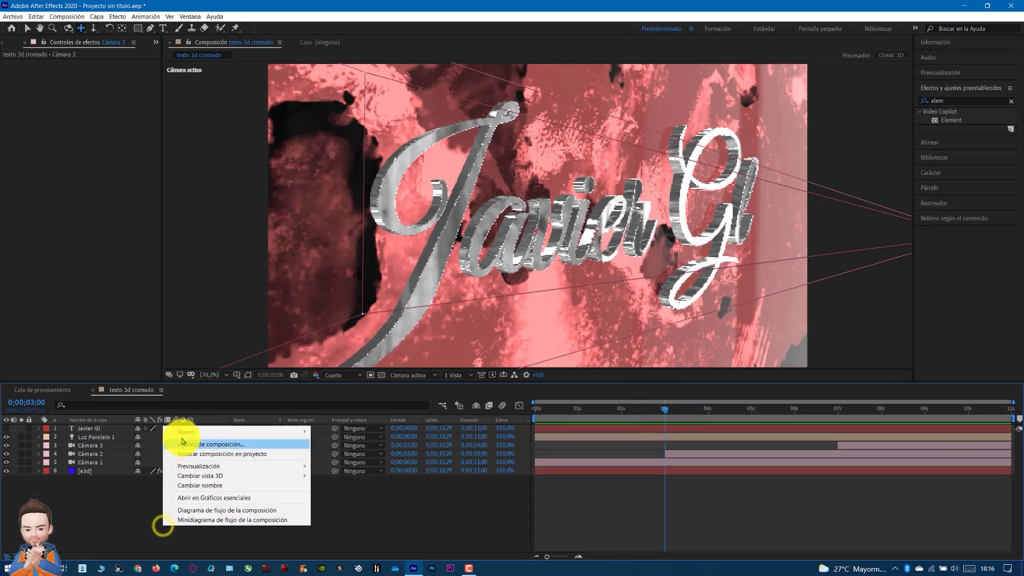
{"action": "mouse_move", "coordinate": [279, 430]}
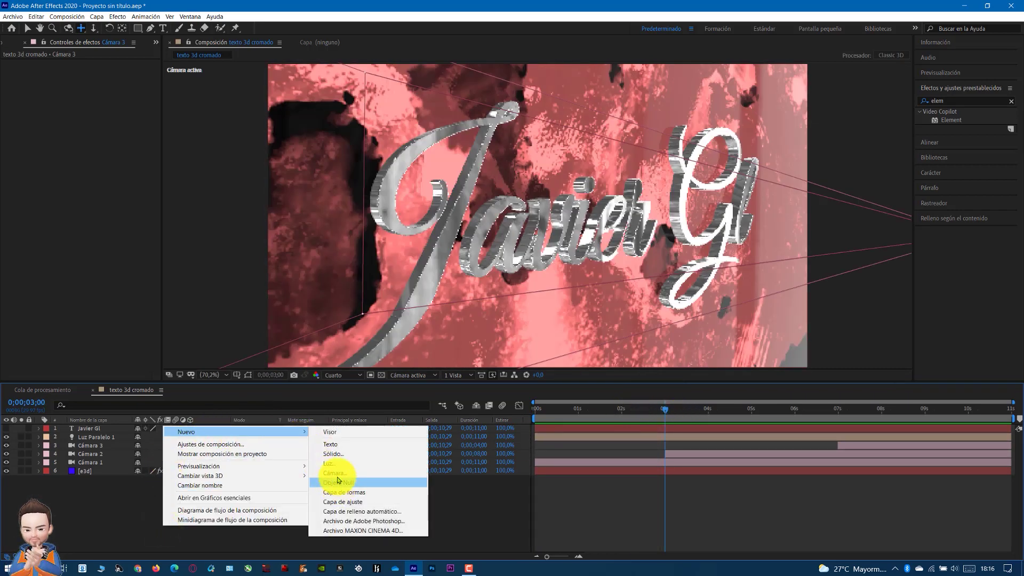
{"action": "left_click", "coordinate": [332, 453]}
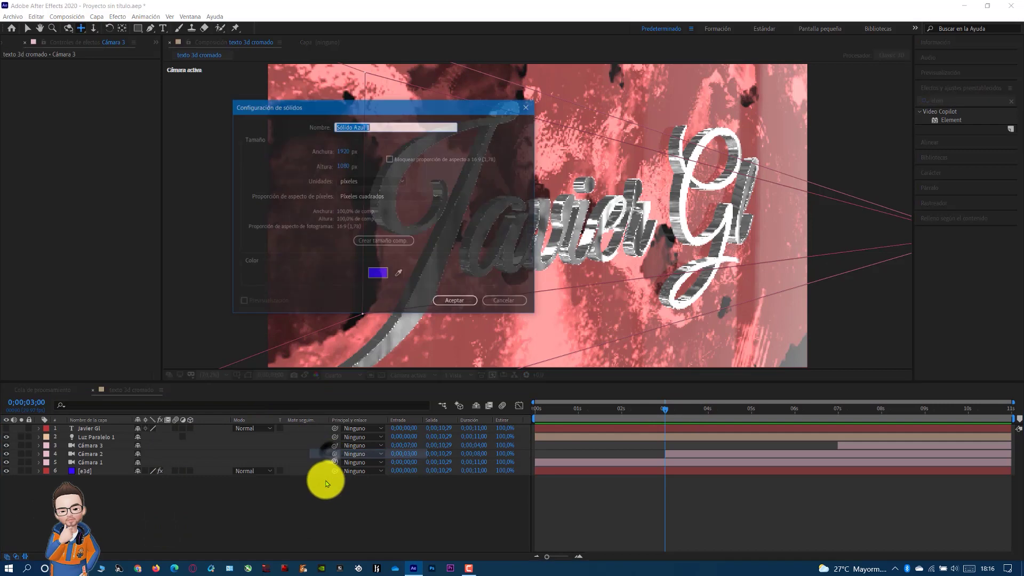
{"action": "left_click", "coordinate": [371, 278]}
{"action": "left_click_drag", "start_coordinate": [69, 323], "coordinate": [28, 325]}
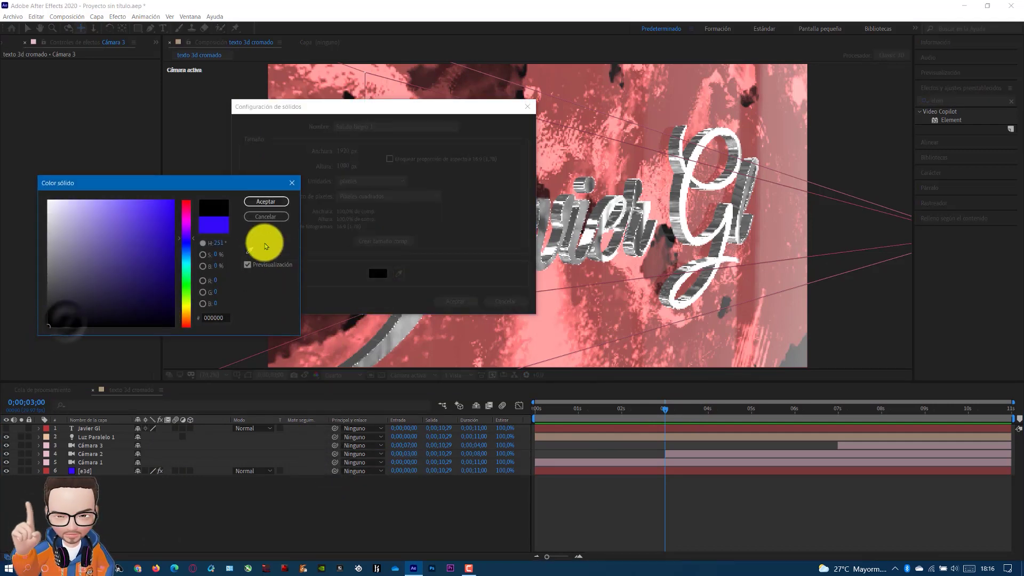
{"action": "left_click", "coordinate": [257, 201]}
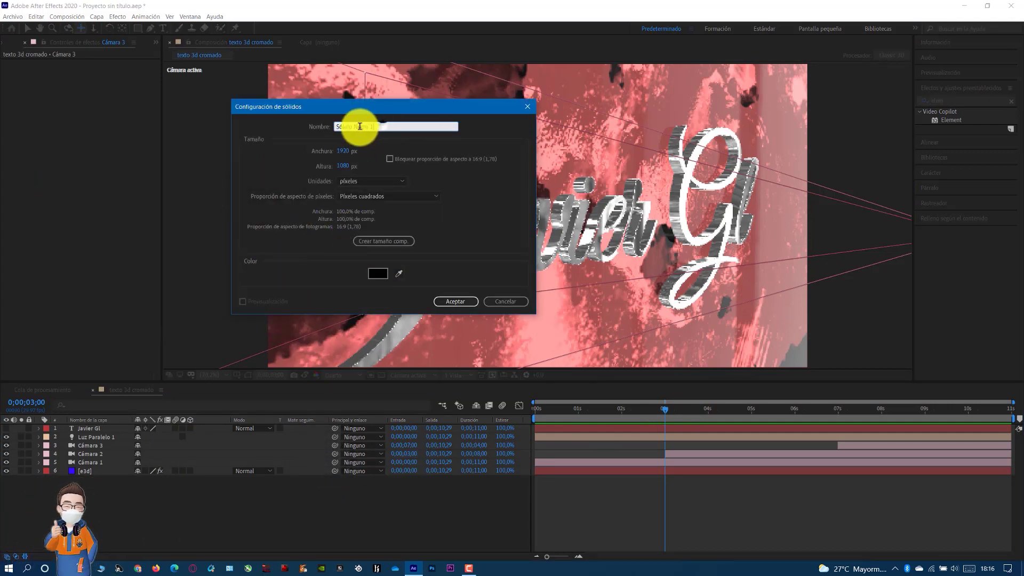
{"action": "type", "text": "fade"}
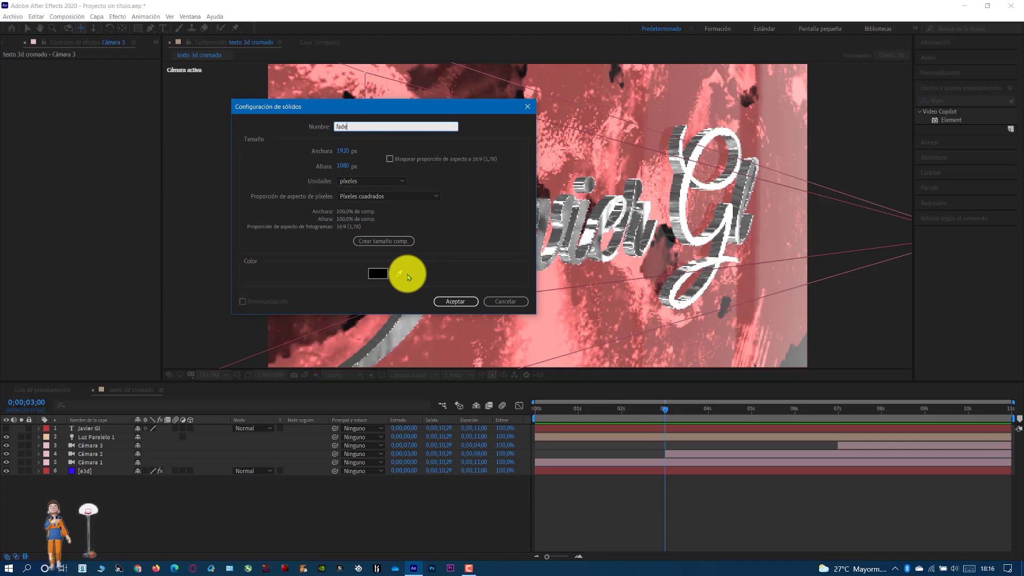
{"action": "left_click", "coordinate": [447, 302]}
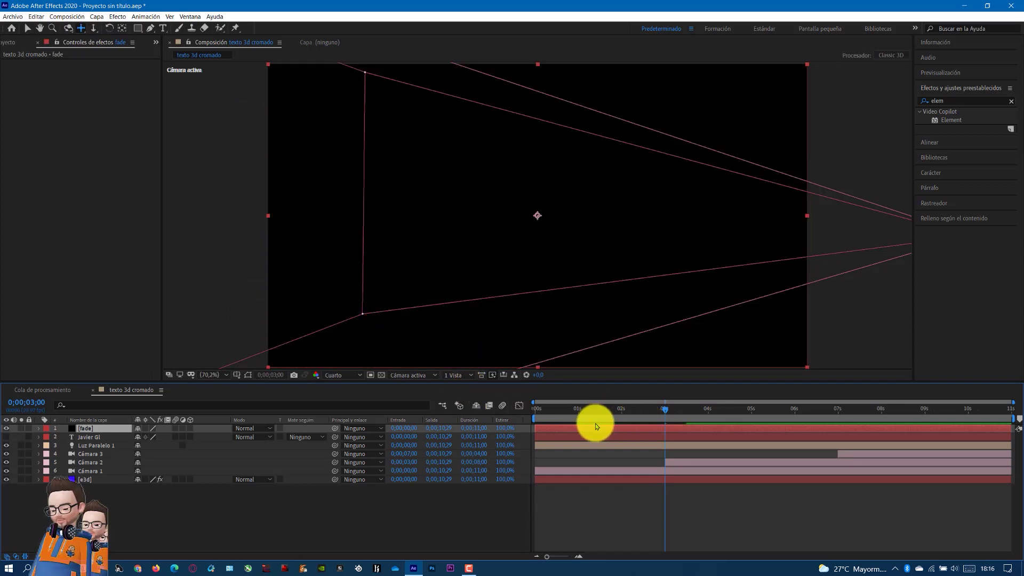
- Keyframe the fade layer's Opacidad at 100% at 0 s and 0% at about 1 s
{"action": "left_click_drag", "start_coordinate": [666, 416], "coordinate": [535, 415]}
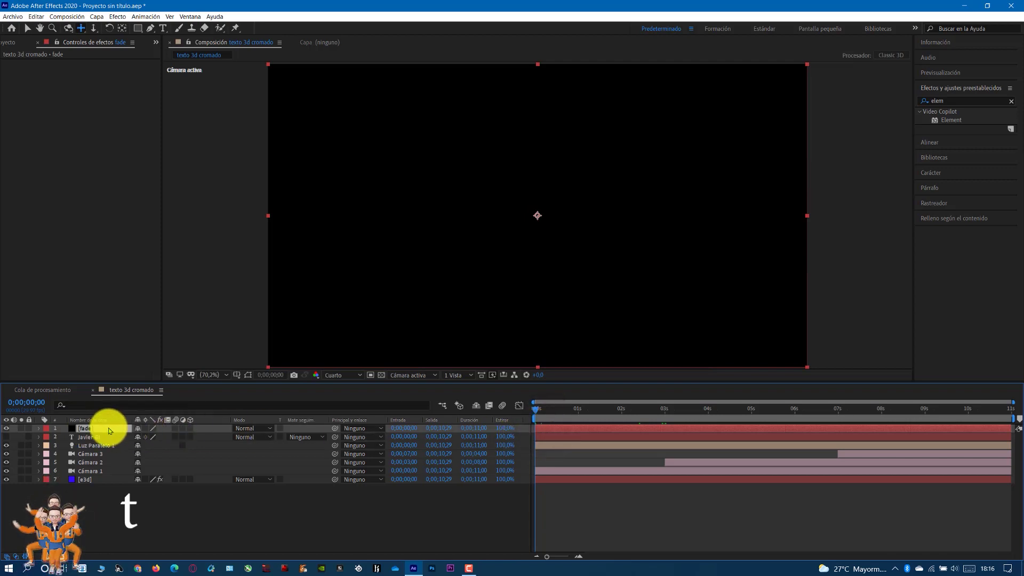
{"action": "key", "text": "t"}
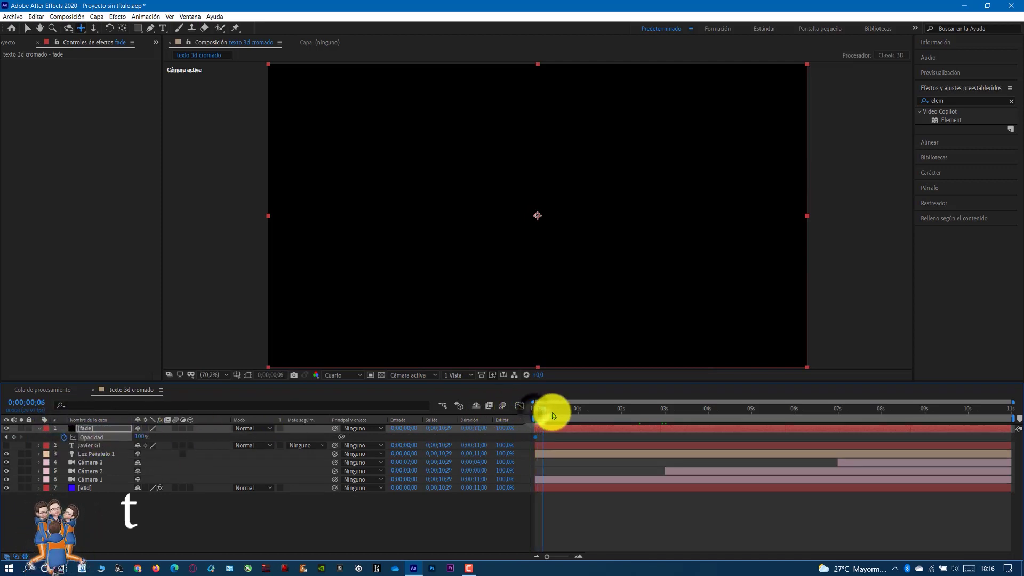
{"action": "left_click", "coordinate": [579, 417]}
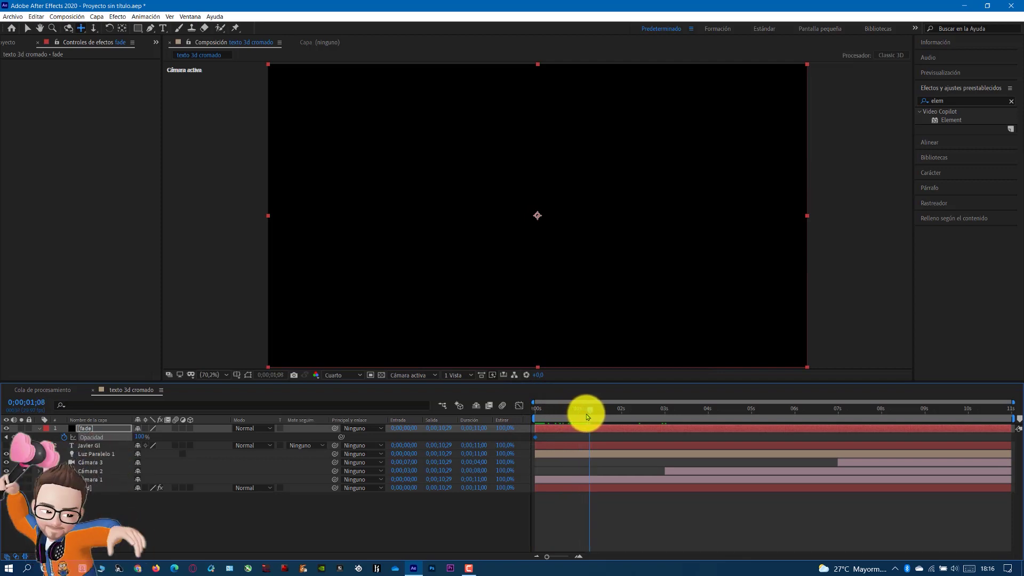
{"action": "left_click_drag", "start_coordinate": [579, 416], "coordinate": [581, 417]}
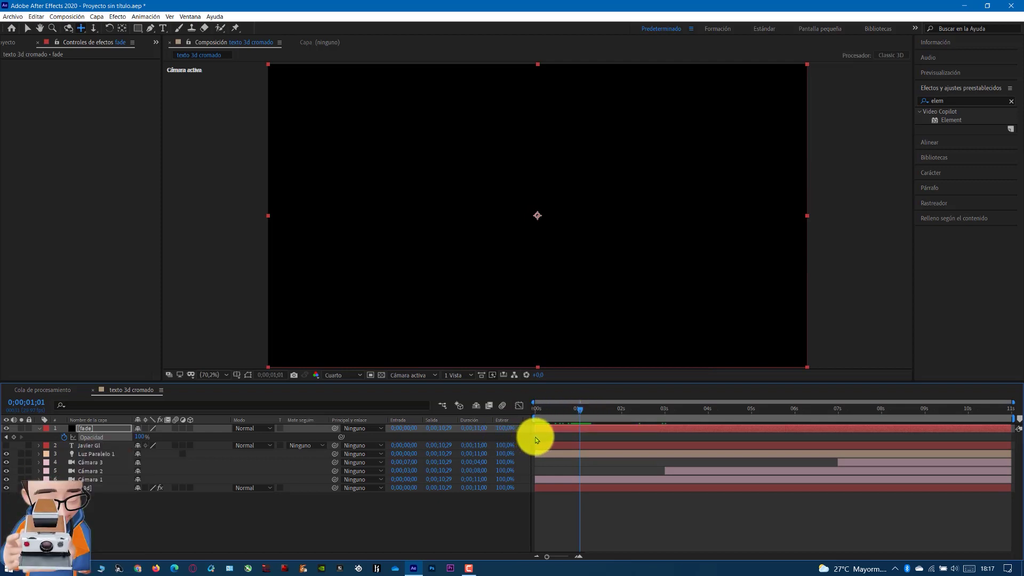
{"action": "left_click_drag", "start_coordinate": [141, 435], "coordinate": [99, 443]}
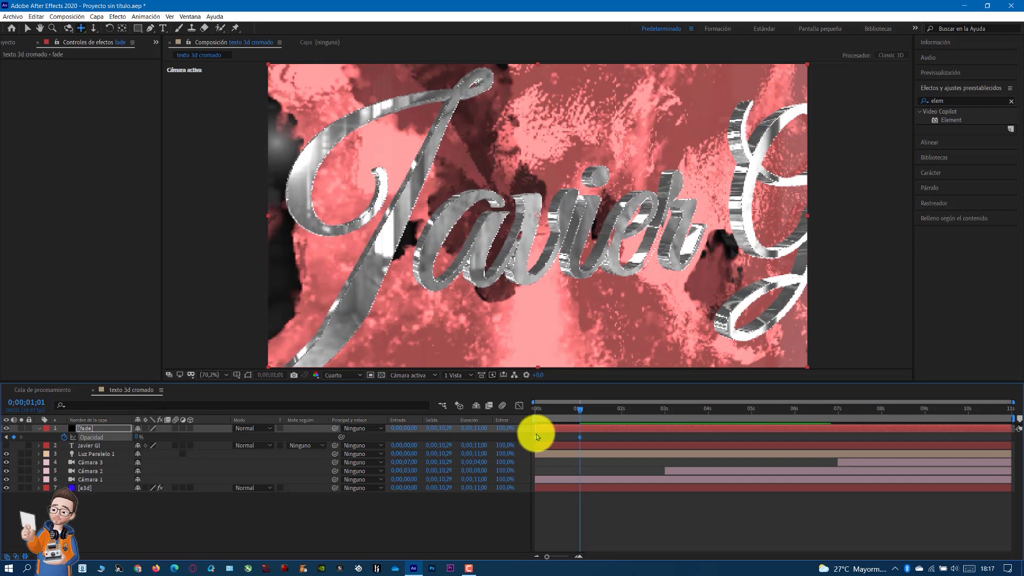
{"action": "left_click", "coordinate": [556, 447]}
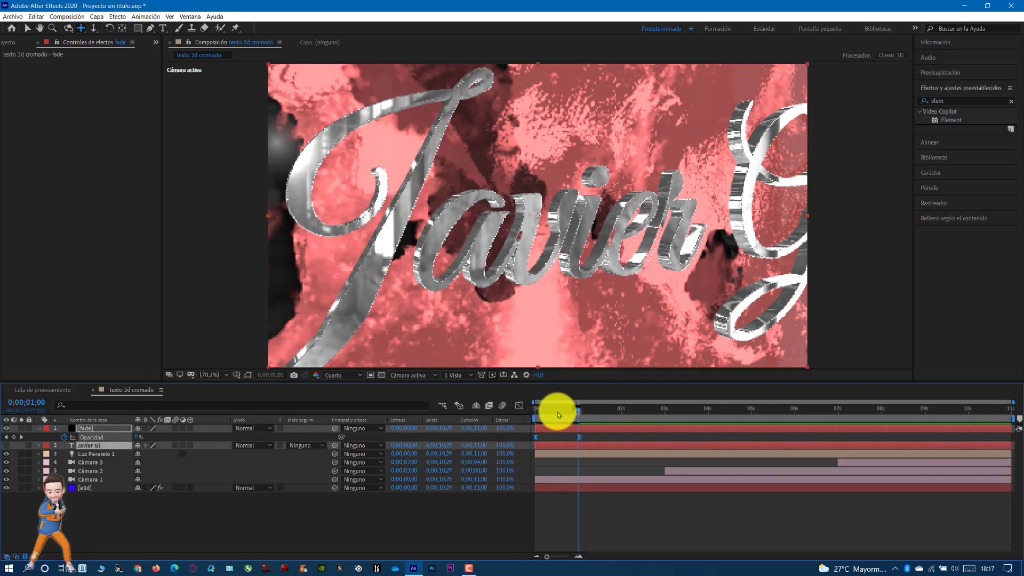
{"action": "left_click_drag", "start_coordinate": [580, 410], "coordinate": [511, 423]}
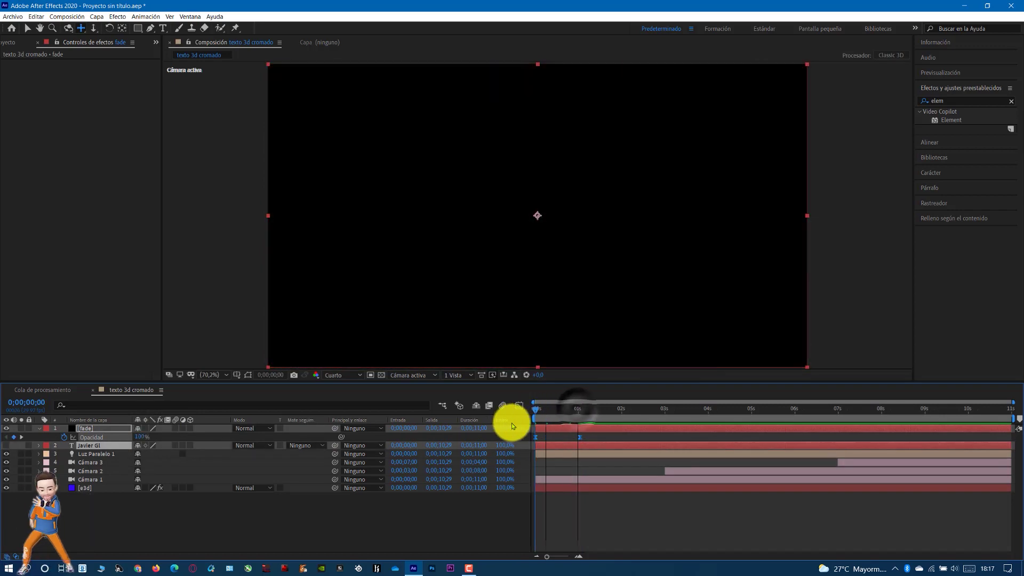
- Return to the first frame and select the e3d layer to show its Element settings
{"action": "left_click", "coordinate": [627, 395]}
{"action": "left_click_drag", "start_coordinate": [553, 413], "coordinate": [521, 414]}
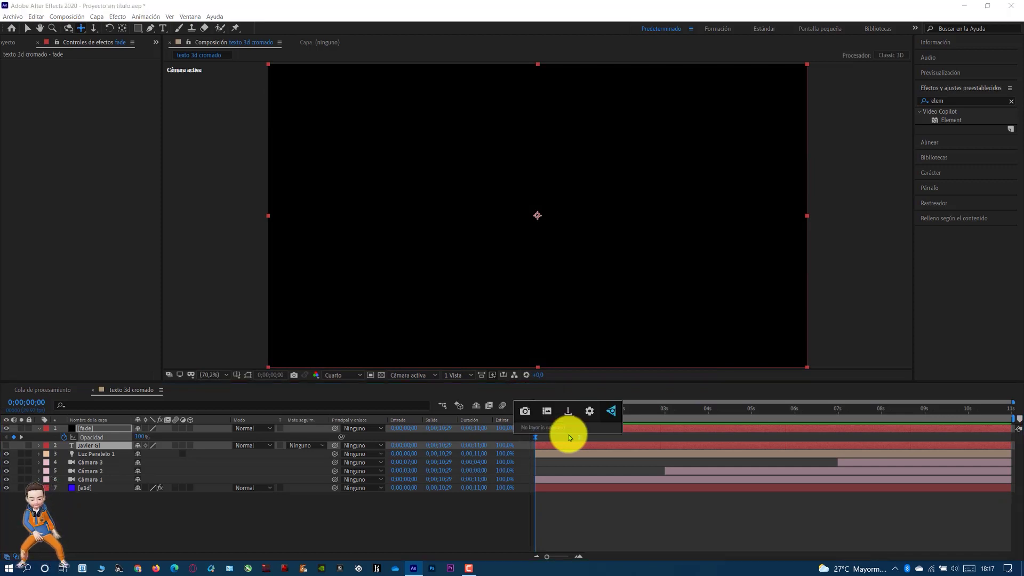
{"action": "left_click", "coordinate": [524, 421]}
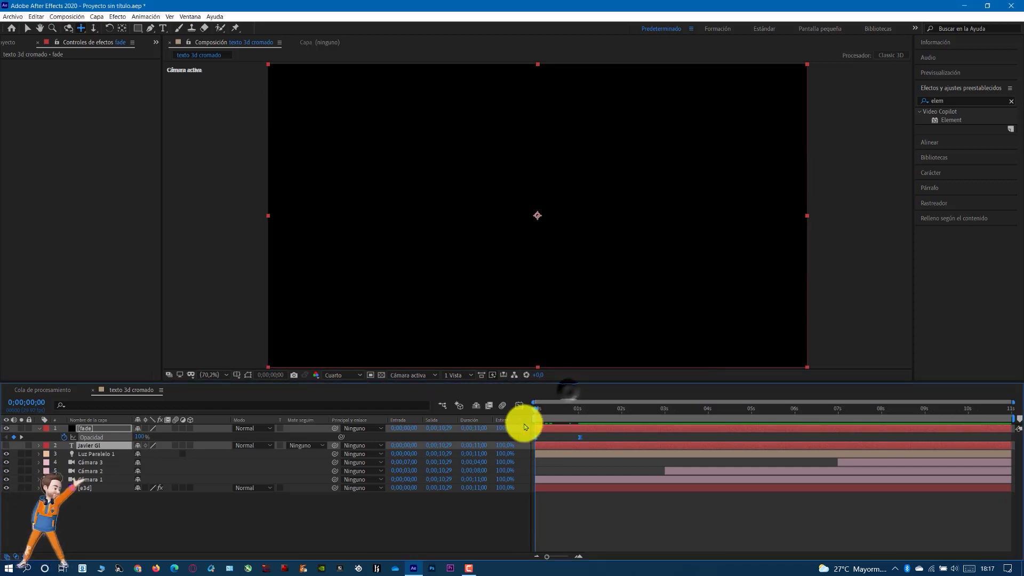
{"action": "left_click", "coordinate": [98, 489]}
{"action": "key", "text": "ctrl+space"}
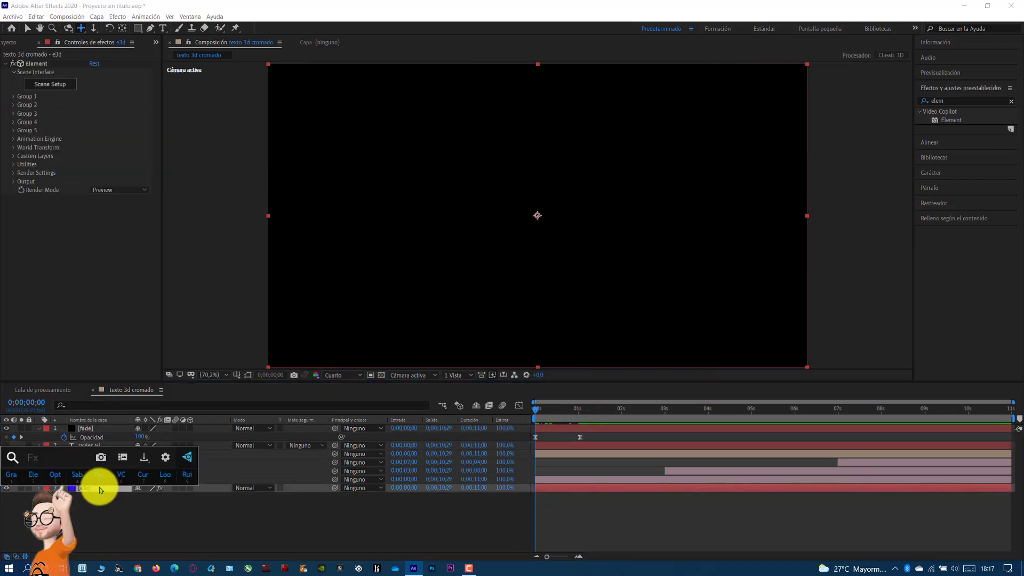
{"action": "key", "text": "Escape"}
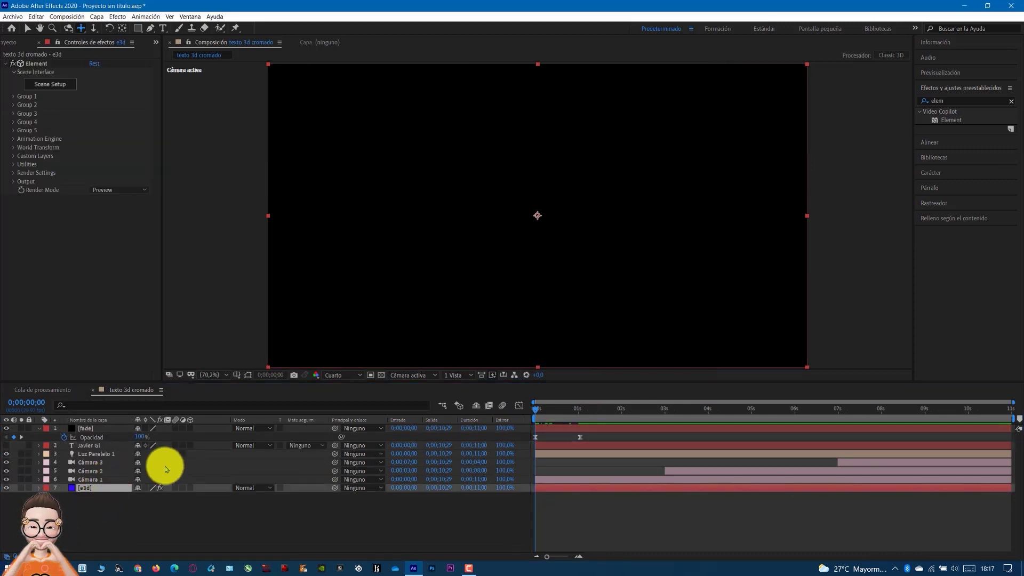
{"action": "left_click", "coordinate": [86, 430]}
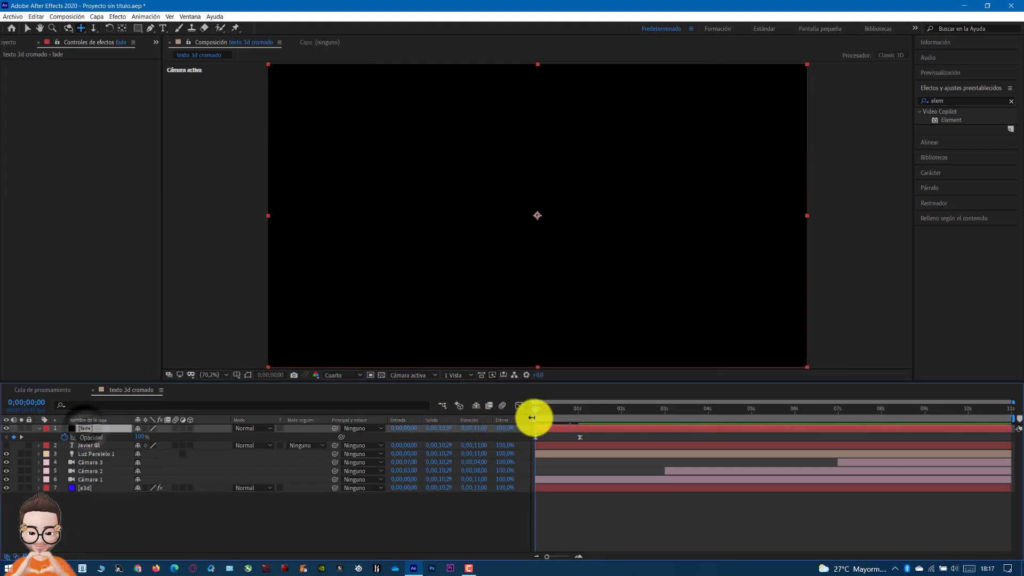
{"action": "left_click_drag", "start_coordinate": [536, 414], "coordinate": [547, 416]}
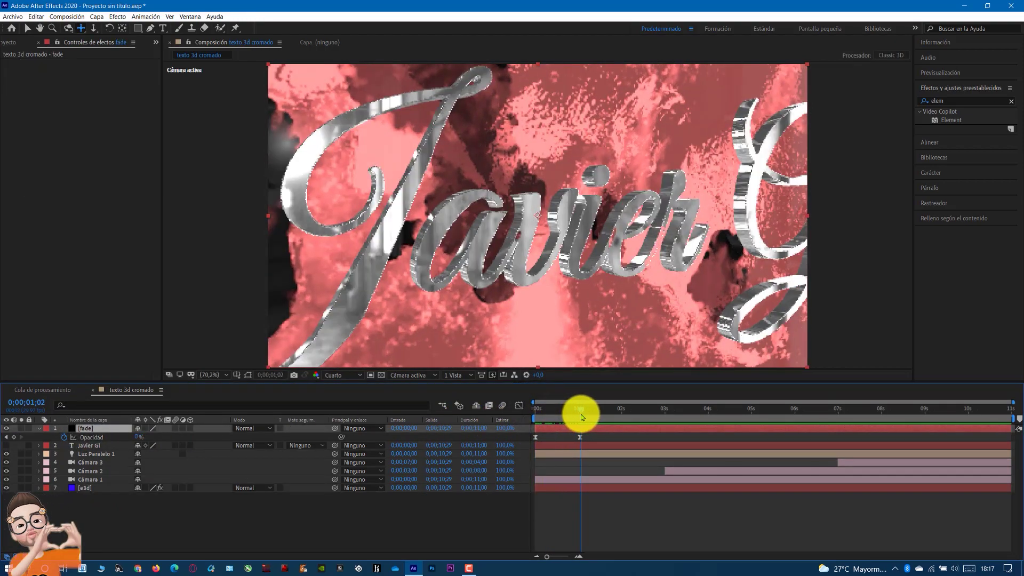
{"action": "key", "text": "space"}
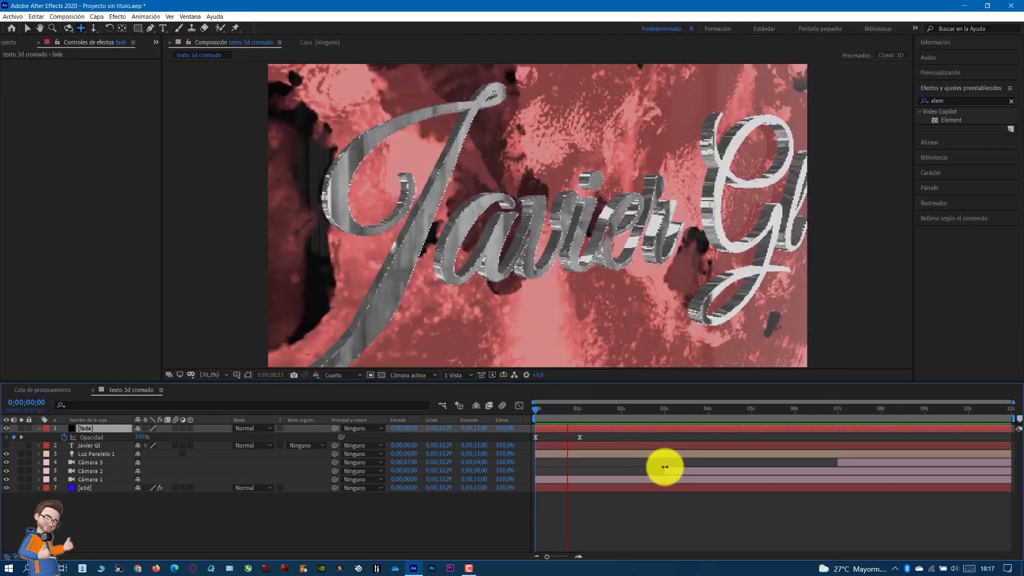
{"action": "left_click", "coordinate": [551, 414]}
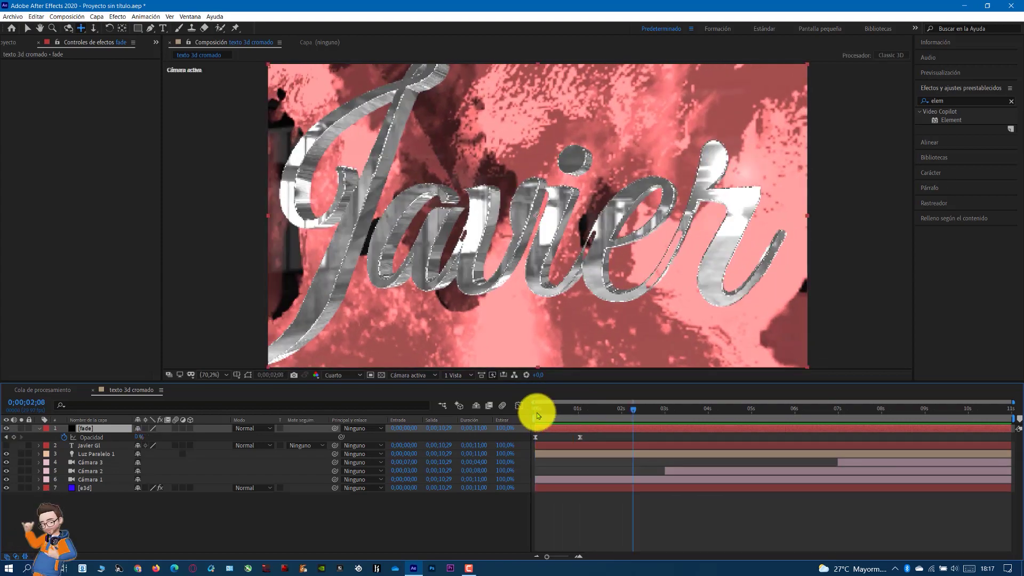
{"action": "mouse_move", "coordinate": [551, 414]}
{"action": "left_mouse_down"}
{"action": "mouse_move", "coordinate": [579, 411]}
{"action": "mouse_move", "coordinate": [507, 414]}
{"action": "left_mouse_up"}
{"action": "key", "text": "space"}
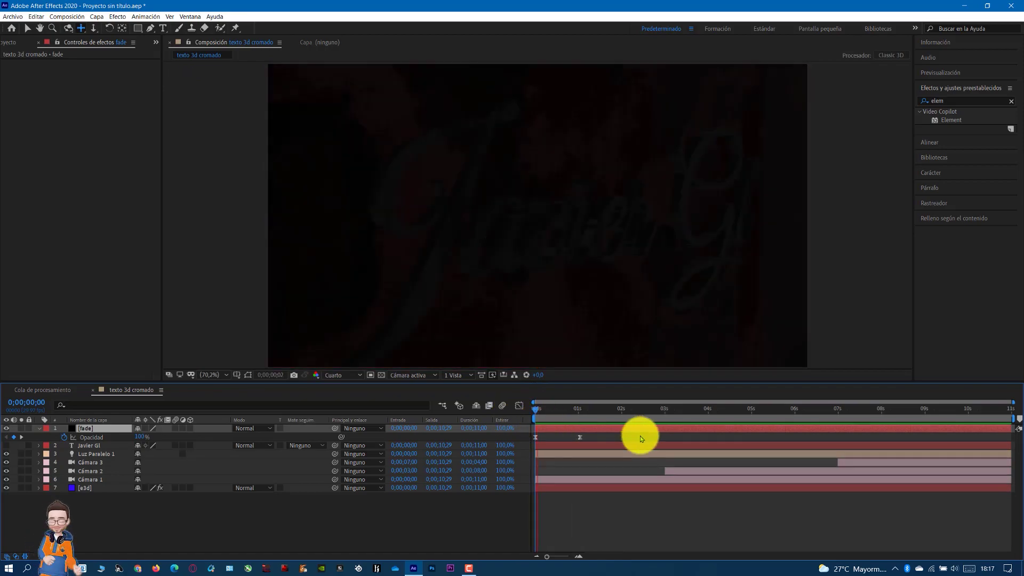
{"action": "left_click", "coordinate": [624, 414]}
{"action": "left_click_drag", "start_coordinate": [643, 412], "coordinate": [659, 413]}
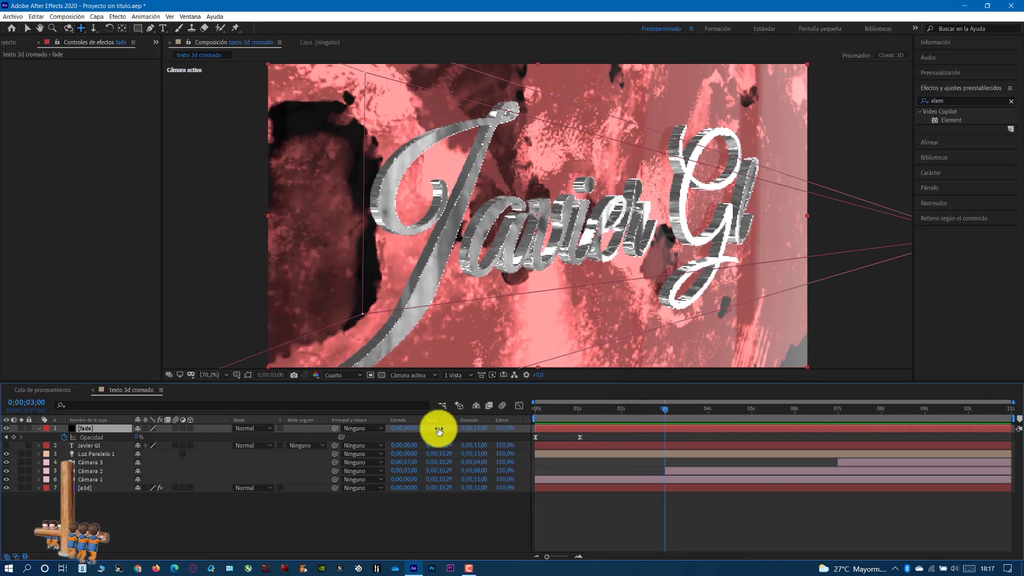
- Set fade Opacidad to 100% at 3 s and back to 0% at 3;22
{"action": "left_click", "coordinate": [140, 439]}
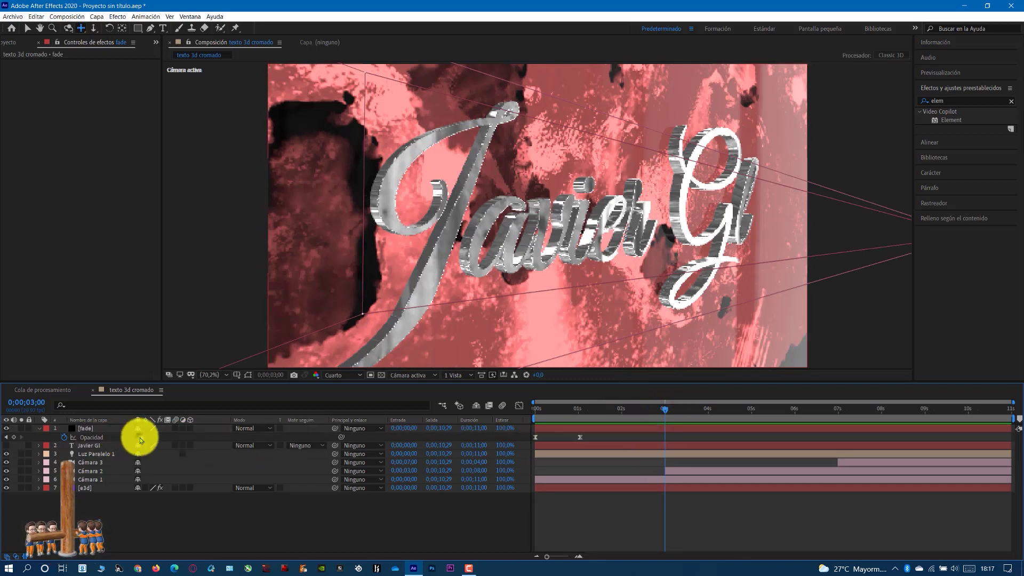
{"action": "left_click_drag", "start_coordinate": [138, 438], "coordinate": [233, 441]}
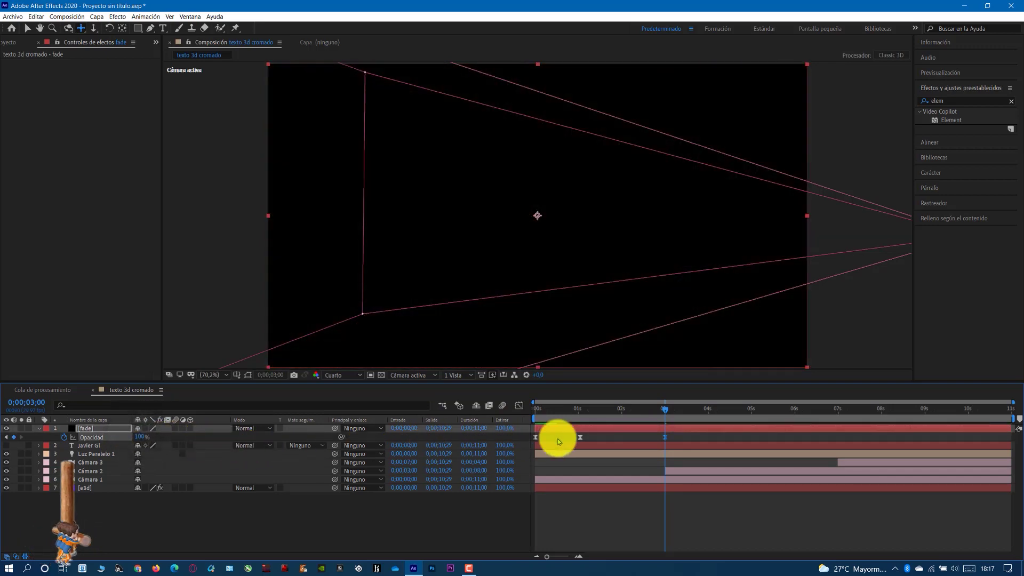
{"action": "left_click_drag", "start_coordinate": [667, 411], "coordinate": [700, 415]}
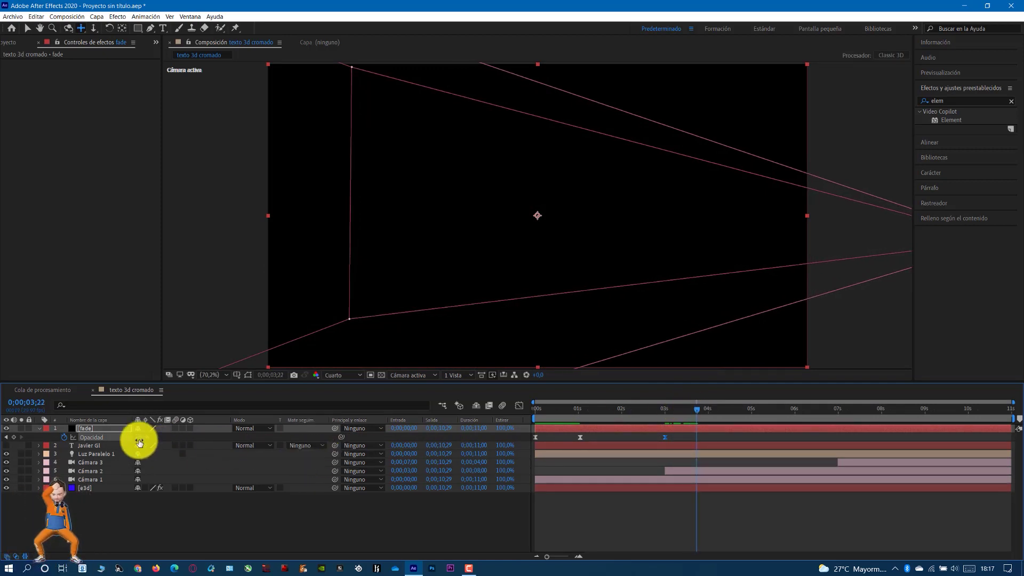
{"action": "left_click_drag", "start_coordinate": [140, 435], "coordinate": [68, 448]}
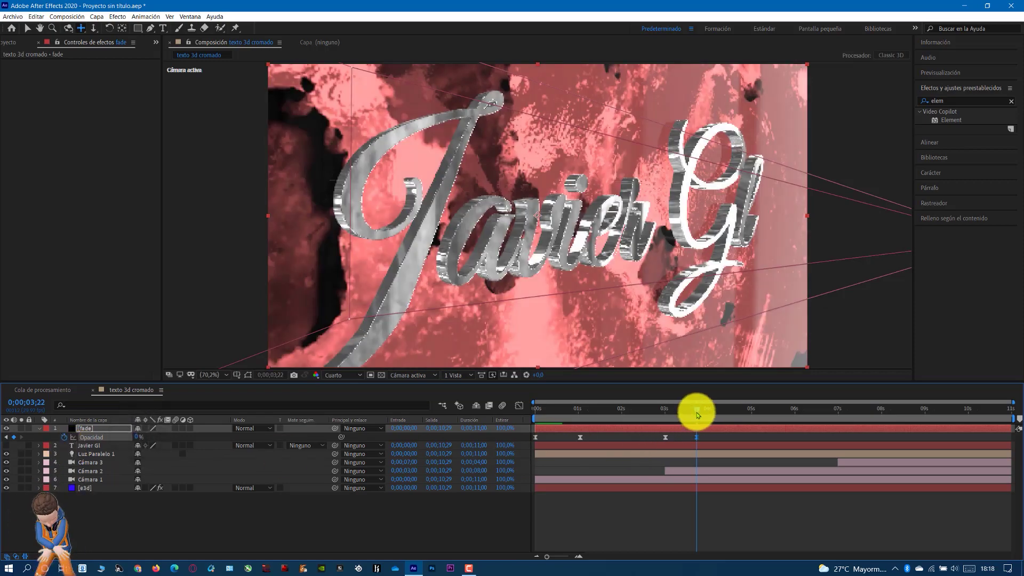
- Scrub and preview the new dip to black starting from 2;03
{"action": "left_click_drag", "start_coordinate": [692, 411], "coordinate": [648, 414]}
{"action": "left_click", "coordinate": [646, 415]}
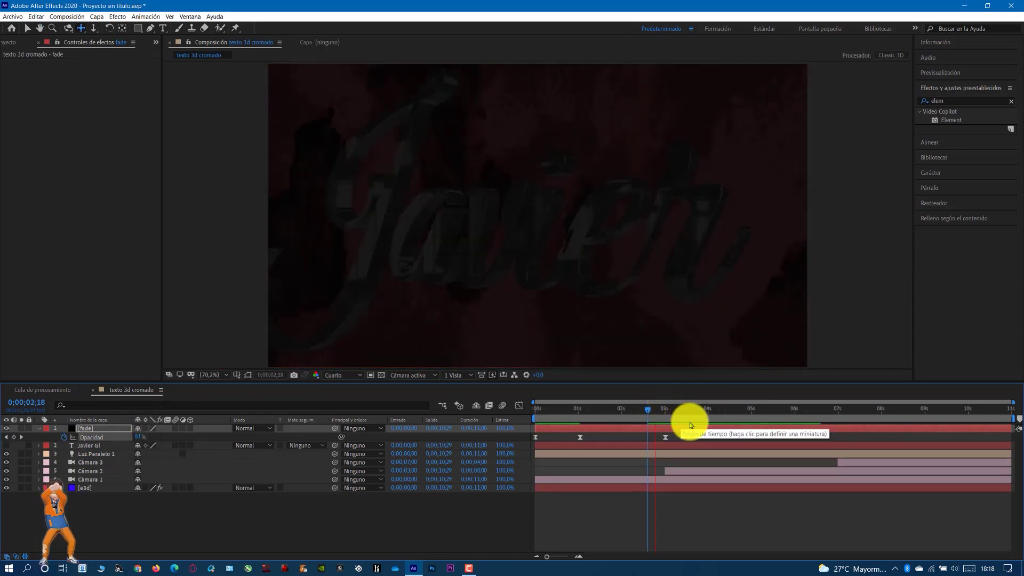
{"action": "left_click", "coordinate": [626, 415]}
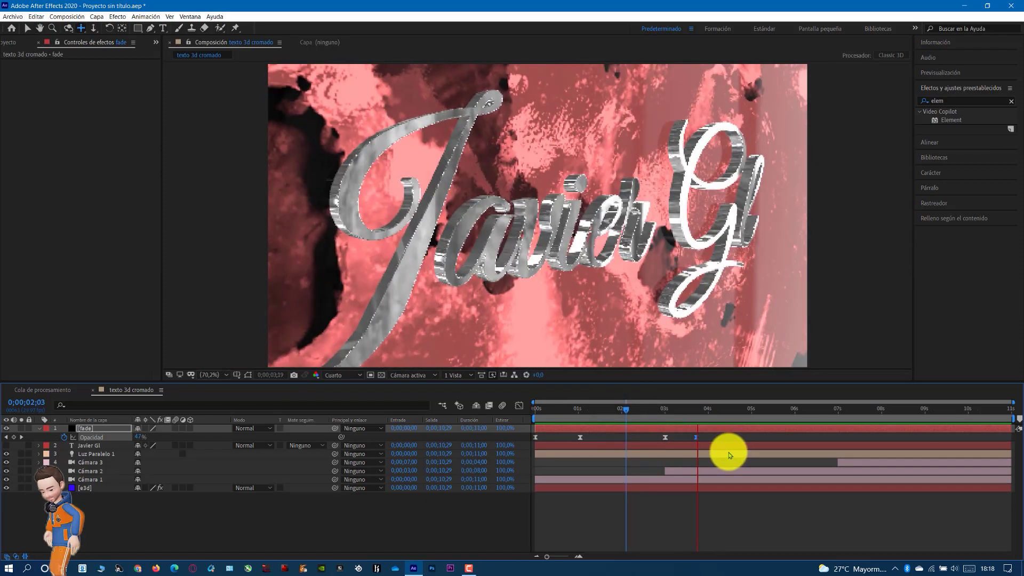
{"action": "key", "text": "space"}
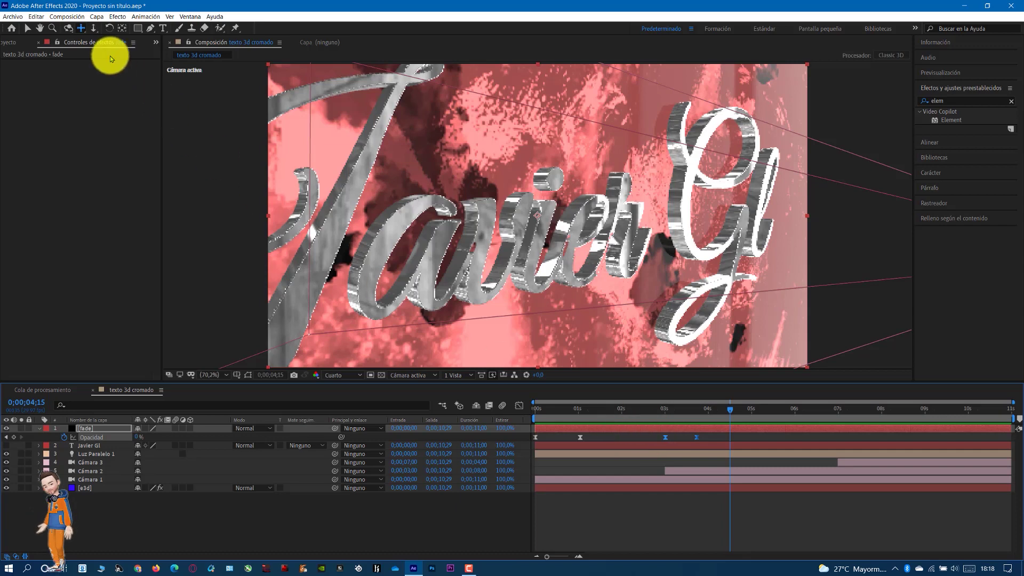
- Copy the 3 s dip-to-black Opacidad keyframes and paste them at 7;00
{"action": "left_click", "coordinate": [33, 17]}
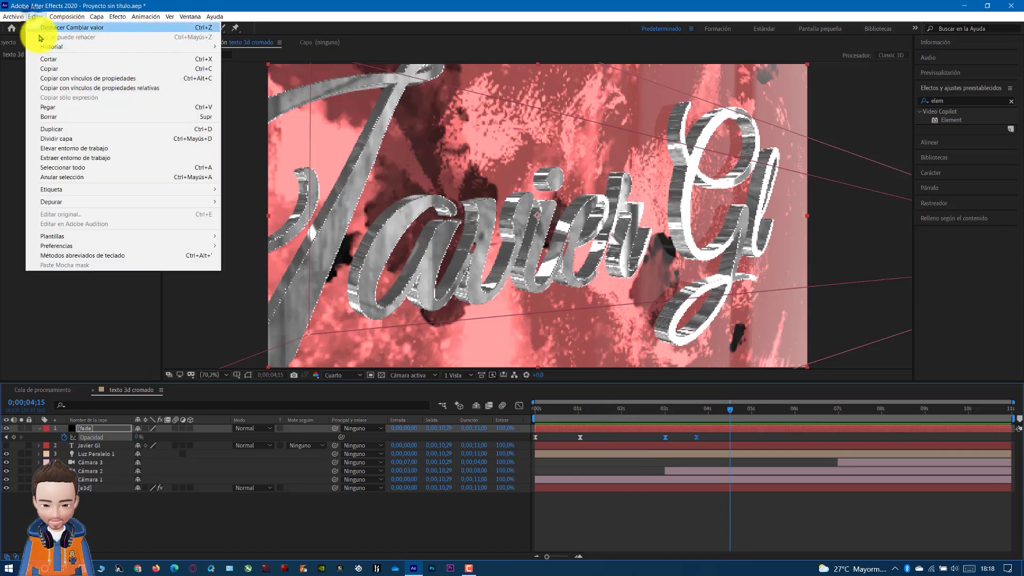
{"action": "left_click", "coordinate": [46, 68]}
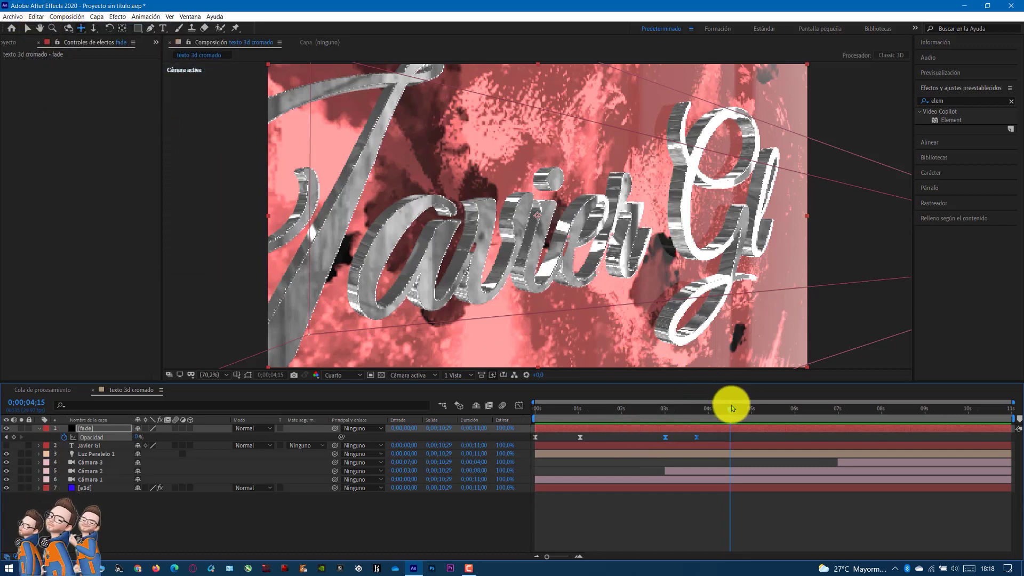
{"action": "left_click_drag", "start_coordinate": [734, 411], "coordinate": [845, 417]}
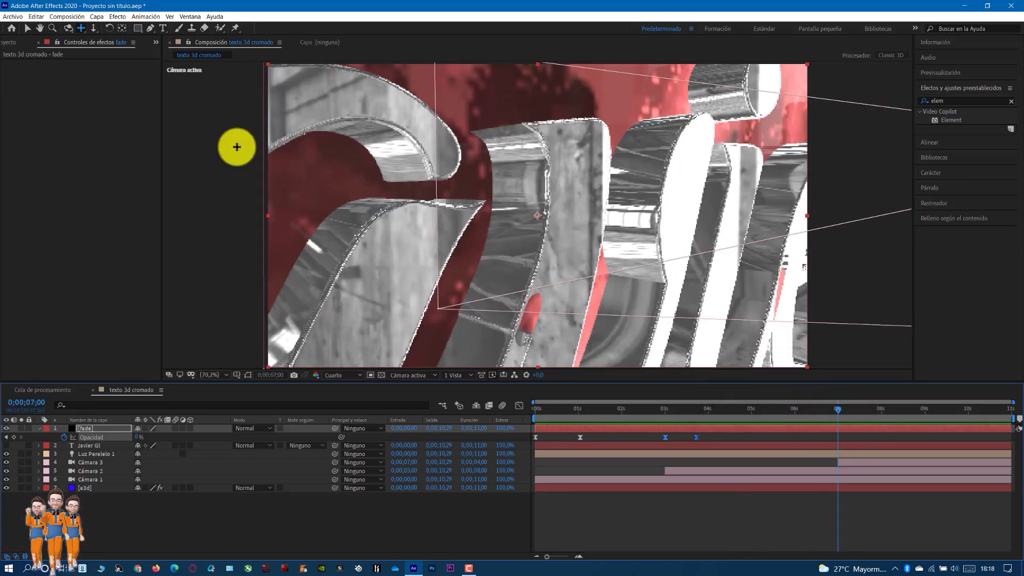
{"action": "left_click", "coordinate": [36, 17]}
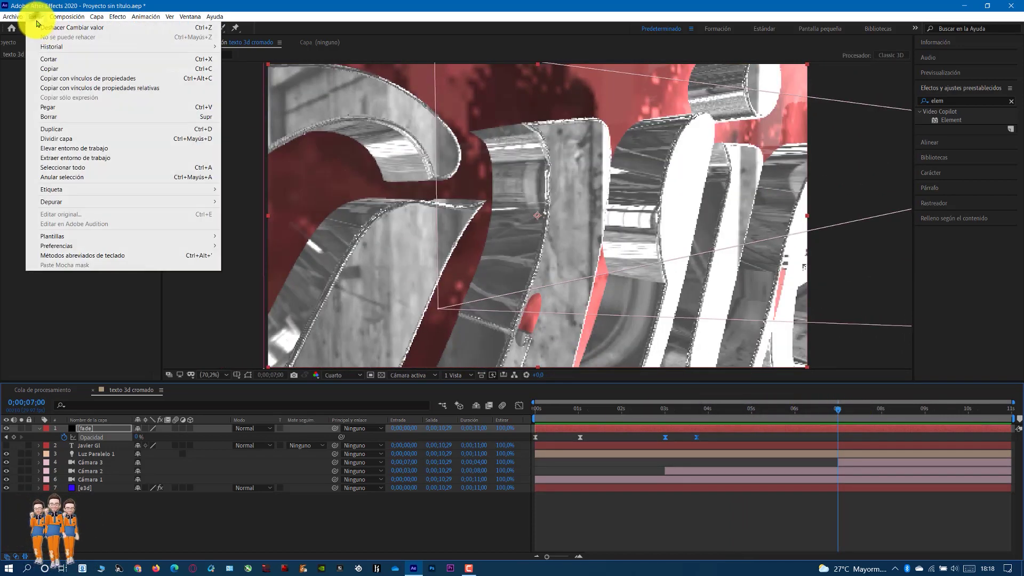
{"action": "left_click", "coordinate": [46, 99]}
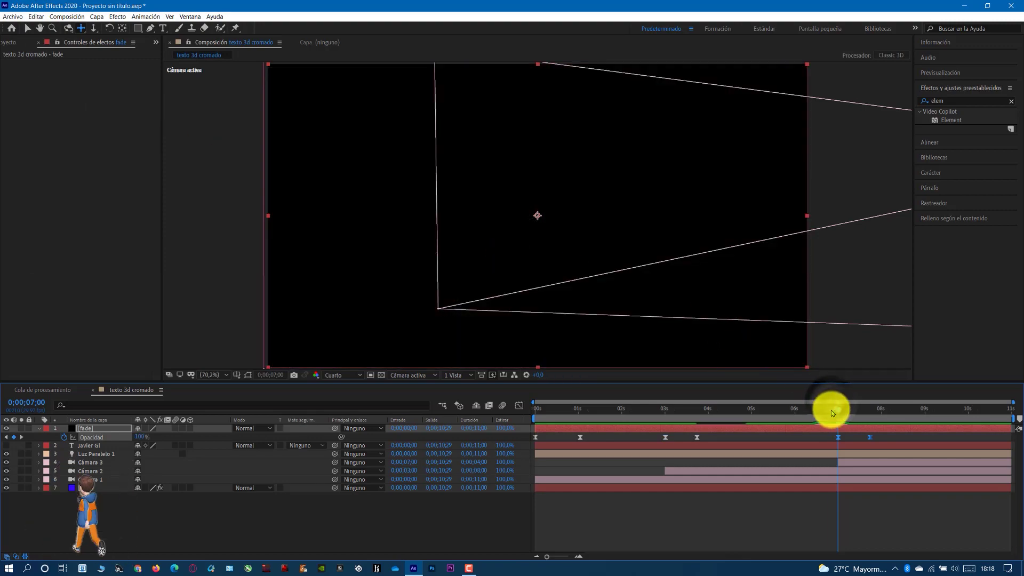
- Preview the second dip from 6;17, then return to the start of the composition
{"action": "left_click", "coordinate": [820, 409]}
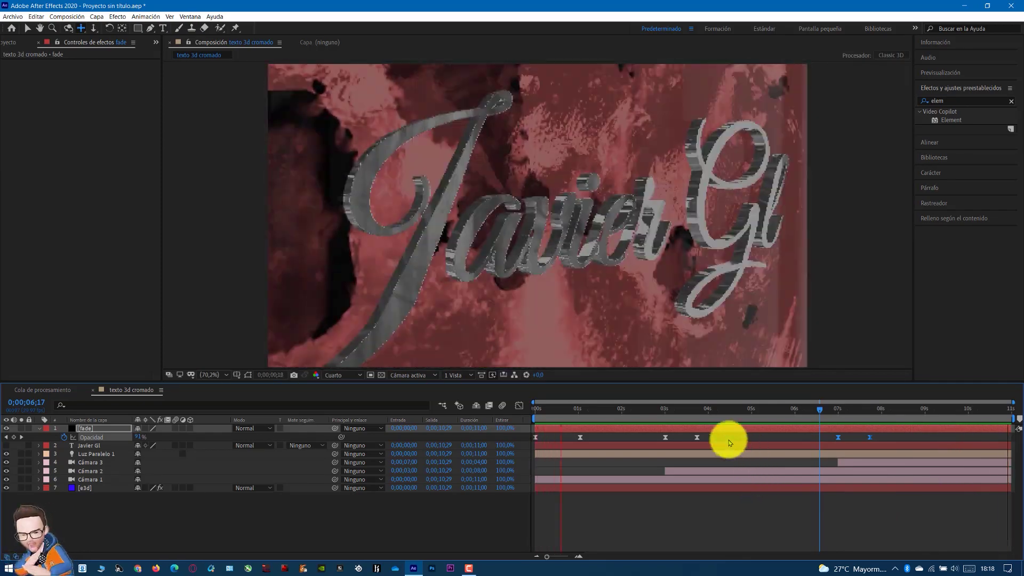
{"action": "key", "text": "space"}
{"action": "left_click", "coordinate": [754, 412]}
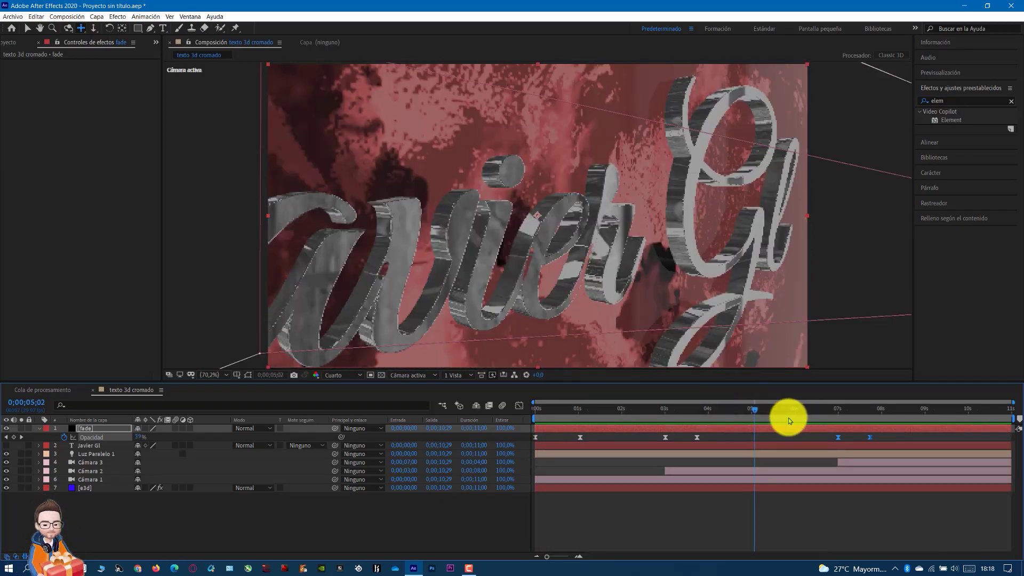
{"action": "key", "text": "Home"}
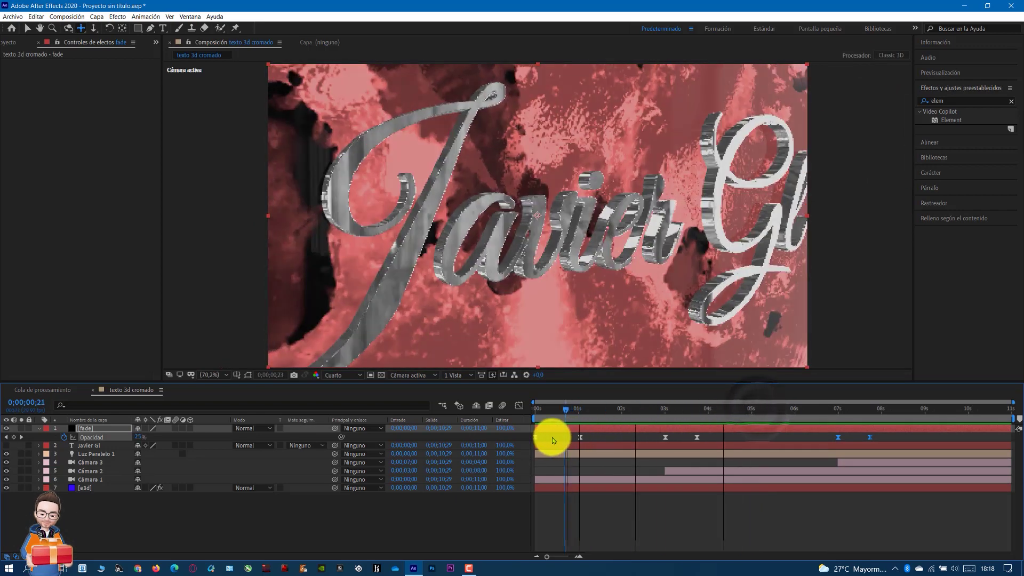
- Add a new adjustment layer and apply the Curves effect to it
{"action": "left_click", "coordinate": [39, 428]}
{"action": "right_click", "coordinate": [120, 511]}
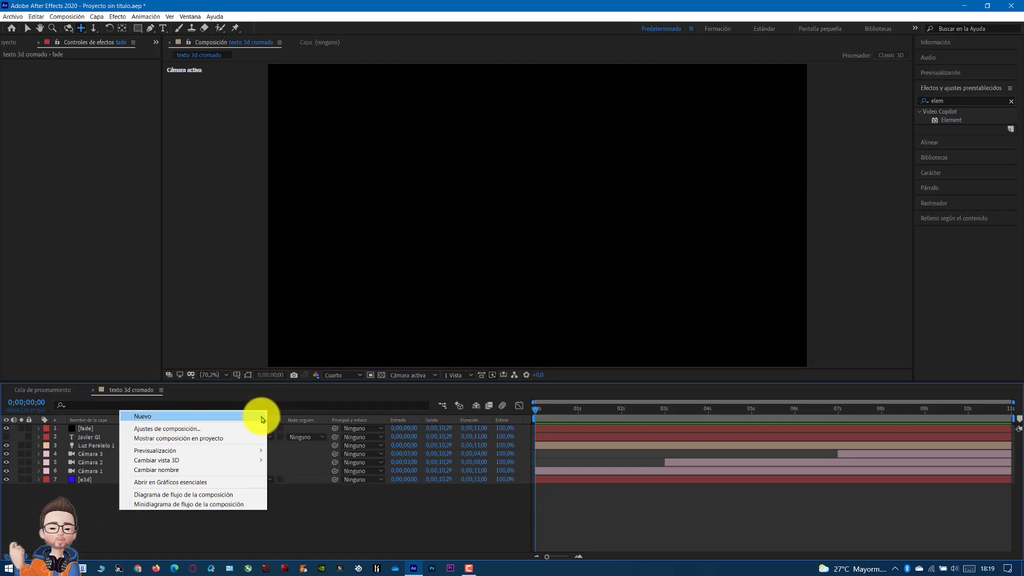
{"action": "mouse_move", "coordinate": [261, 416]}
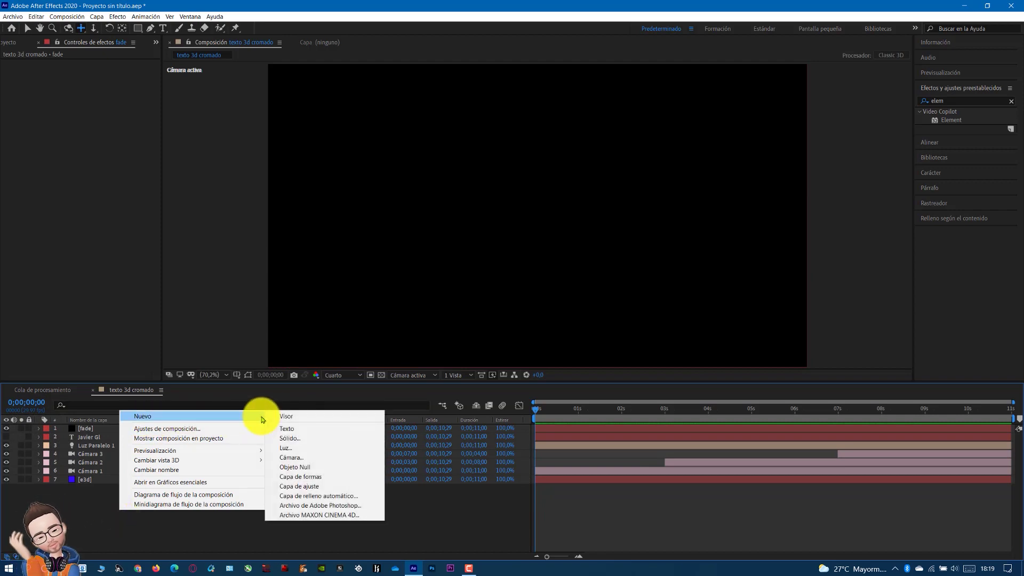
{"action": "left_click", "coordinate": [297, 486]}
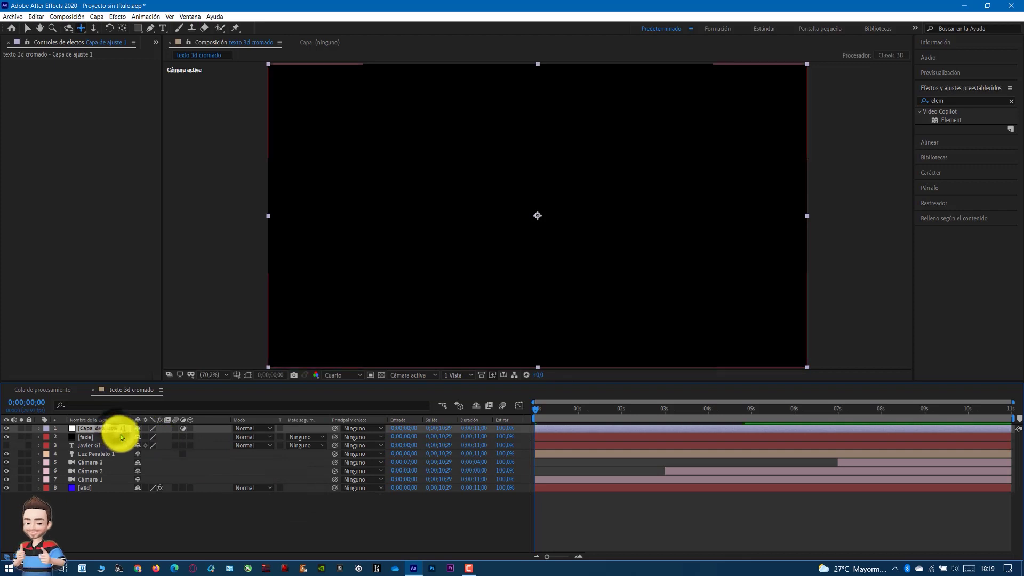
{"action": "key", "text": "ctrl+space"}
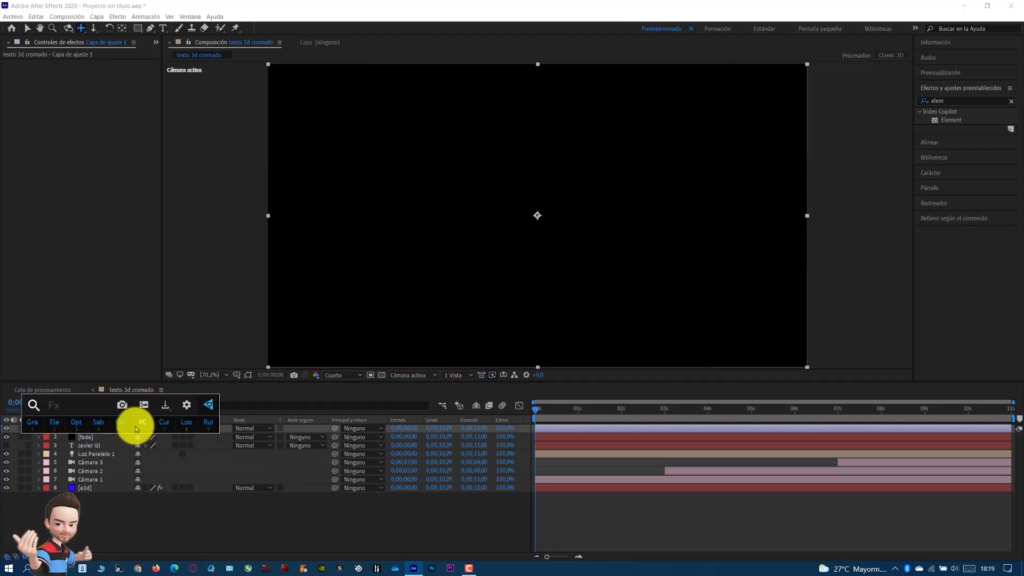
{"action": "left_click", "coordinate": [164, 422]}
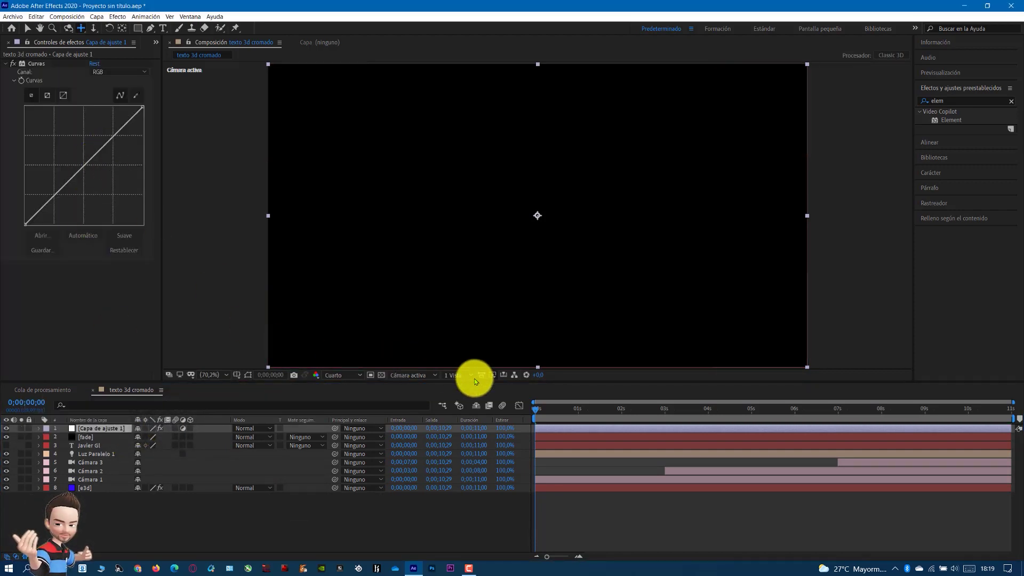
- Bend the Curves line into a gentle S-curve that deepens the shadows for more contrast
{"action": "left_click", "coordinate": [605, 410]}
{"action": "left_click_drag", "start_coordinate": [608, 414], "coordinate": [610, 415]}
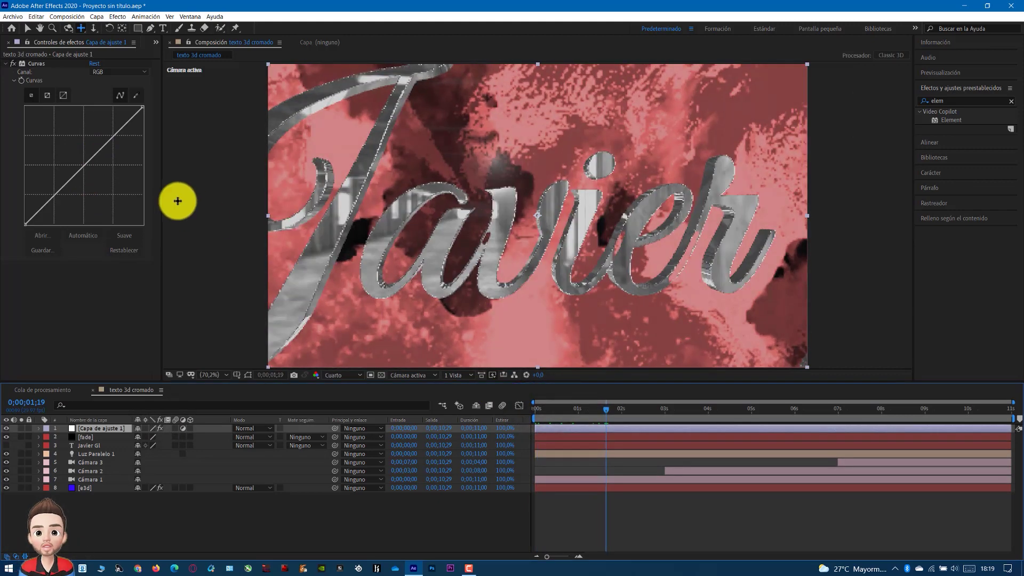
{"action": "left_click", "coordinate": [103, 143]}
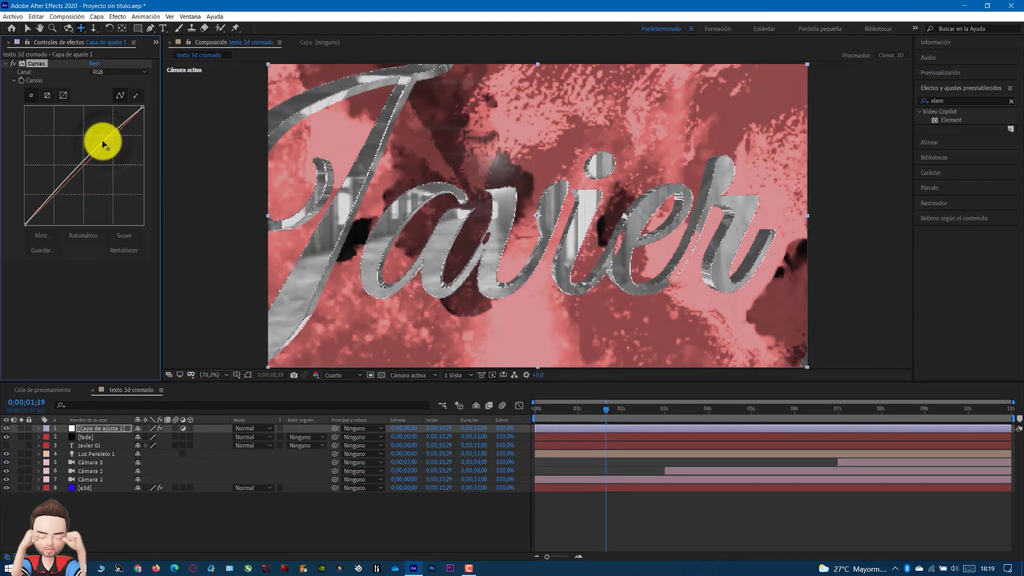
{"action": "left_click", "coordinate": [73, 172]}
{"action": "left_click_drag", "start_coordinate": [64, 179], "coordinate": [71, 188]}
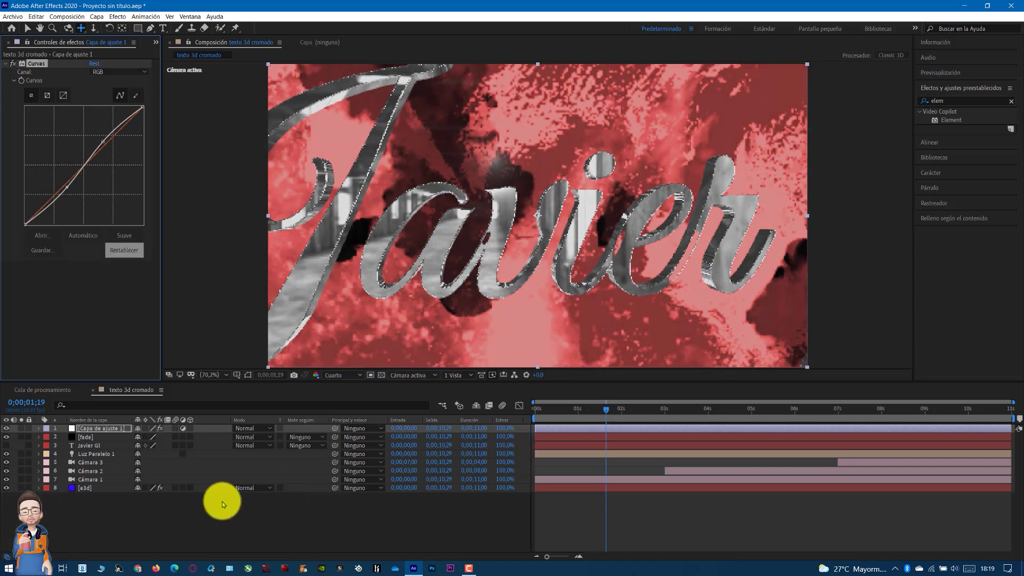
{"action": "left_click", "coordinate": [115, 434]}
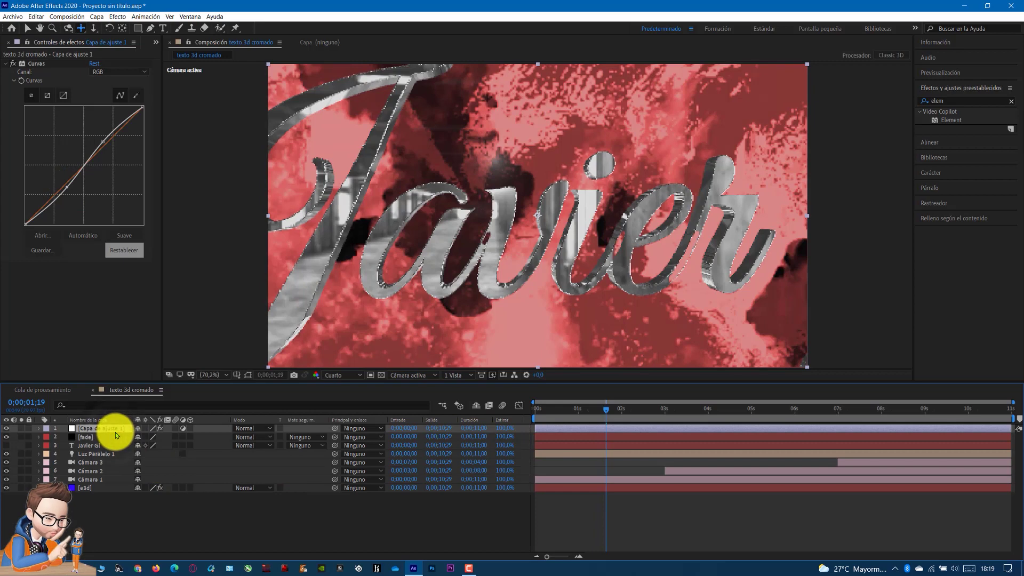
{"action": "key", "text": "ctrl+space"}
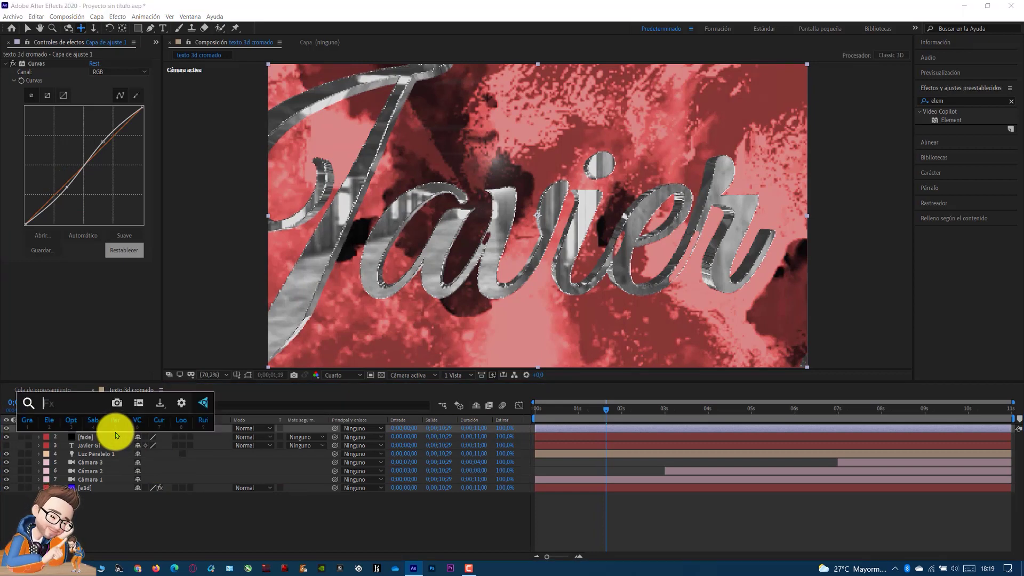
- Apply Tono/Saturación with master saturation 8 and lightness 7
{"action": "type", "text": "ton"}
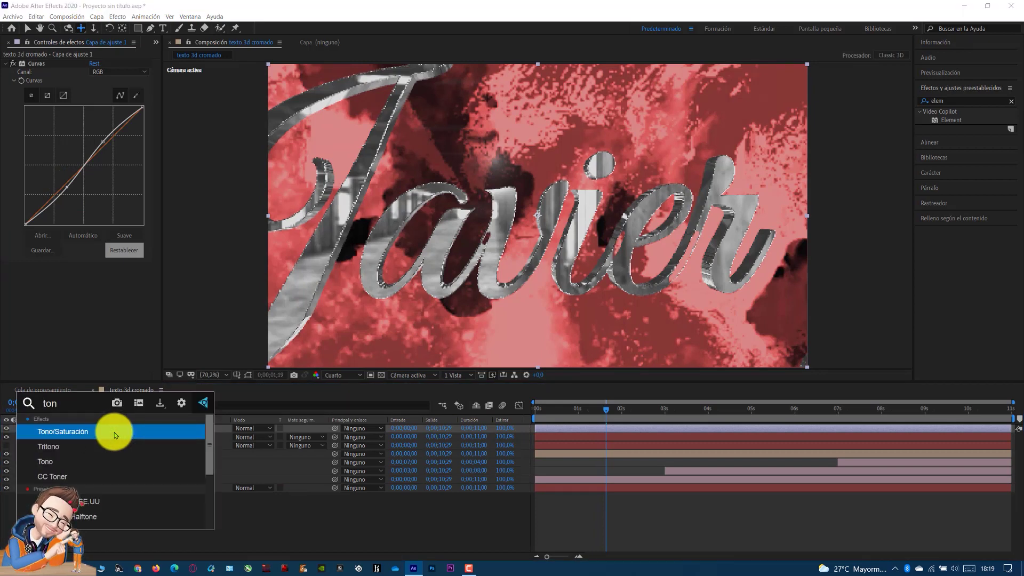
{"action": "left_click", "coordinate": [115, 432]}
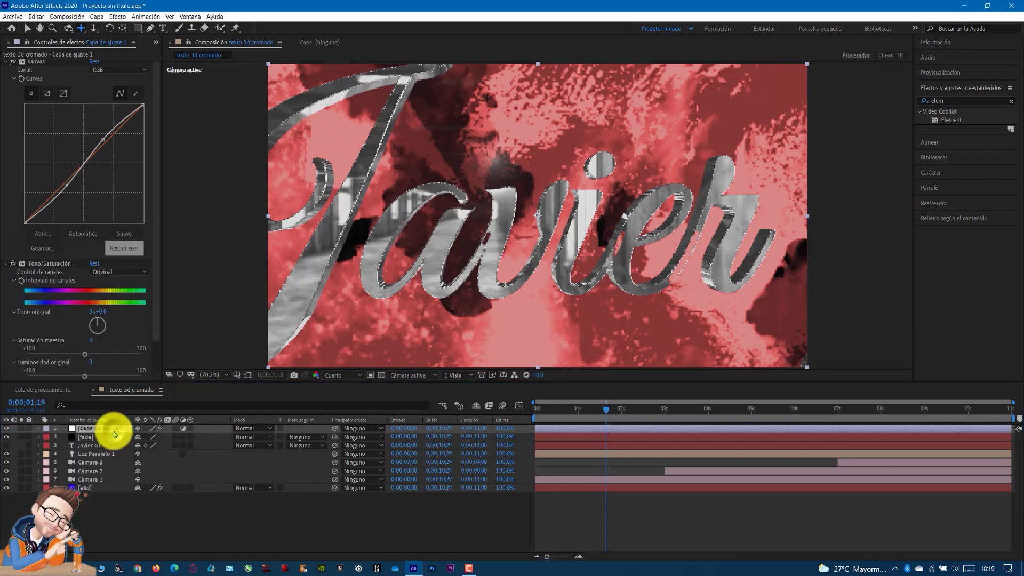
{"action": "left_click", "coordinate": [90, 360]}
{"action": "left_click", "coordinate": [89, 376]}
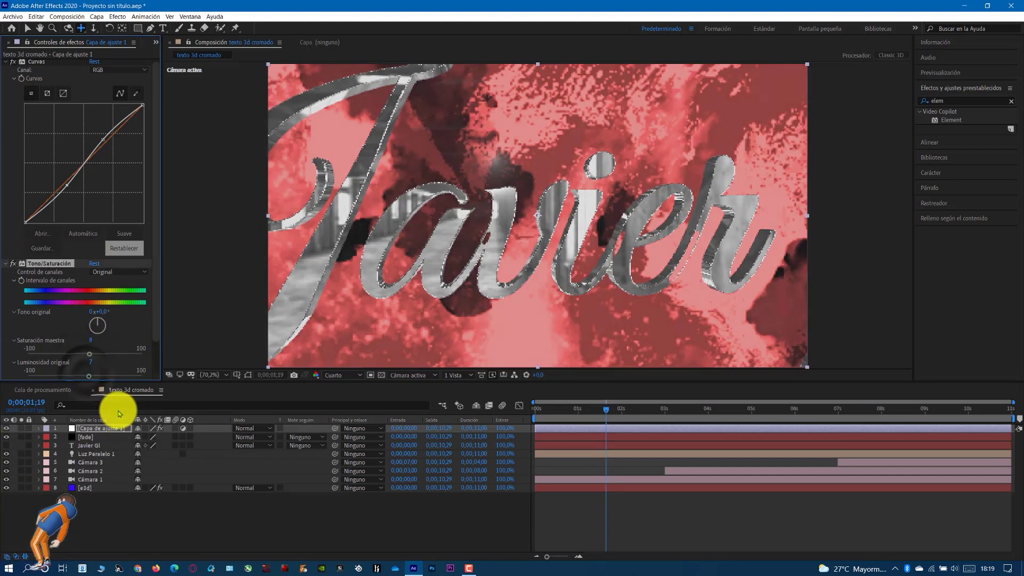
{"action": "left_click", "coordinate": [99, 429]}
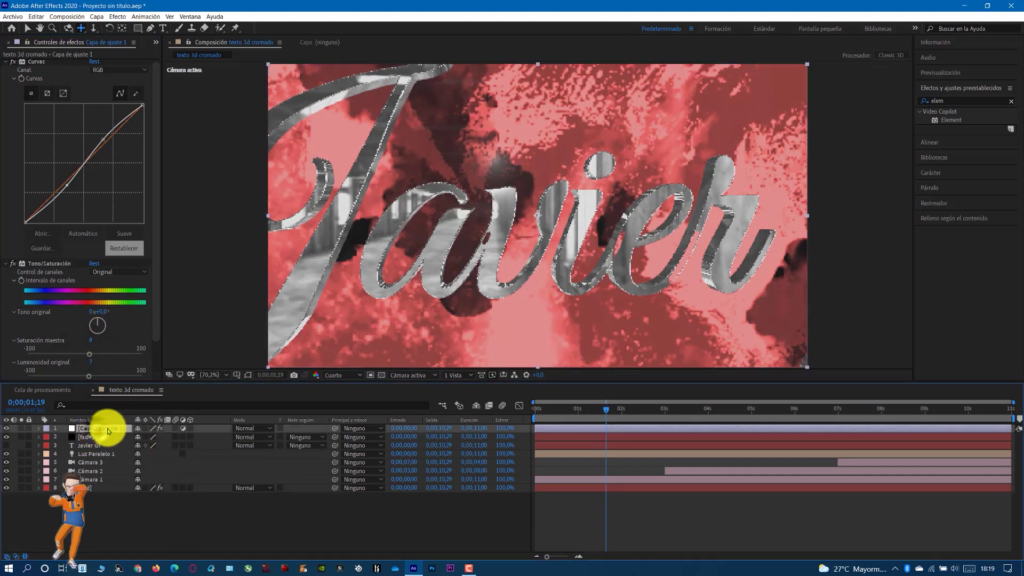
- Set the adjustment layer's blend mode to Añadir
{"action": "left_click", "coordinate": [377, 429]}
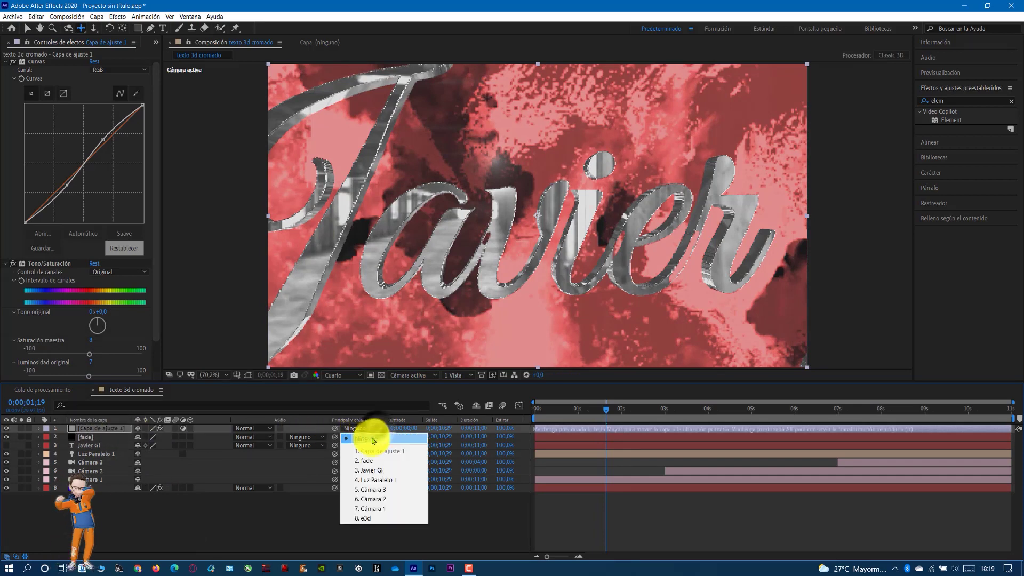
{"action": "left_click", "coordinate": [379, 427]}
{"action": "left_click", "coordinate": [378, 427]}
{"action": "left_click", "coordinate": [268, 430]}
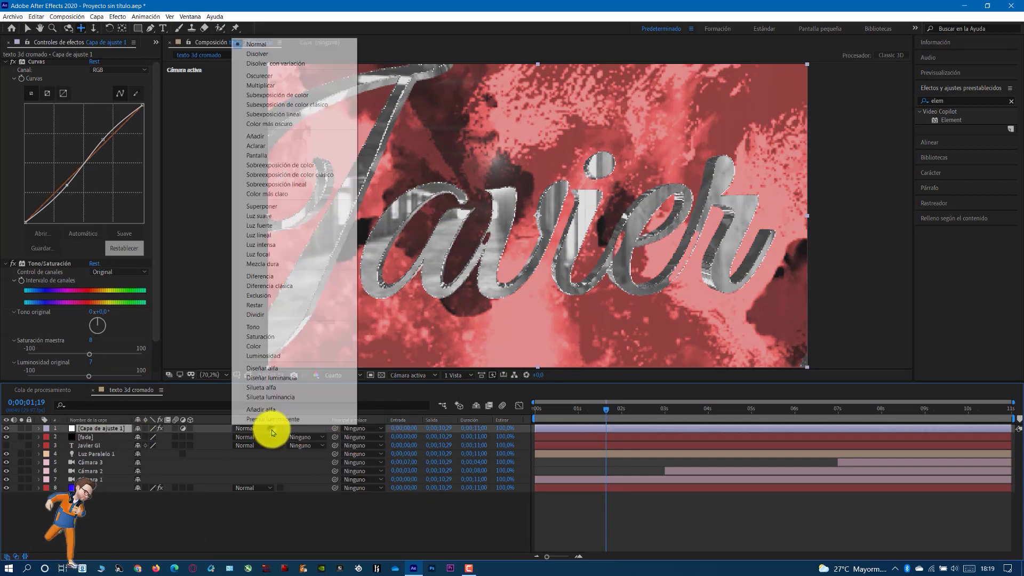
{"action": "left_click", "coordinate": [260, 137]}
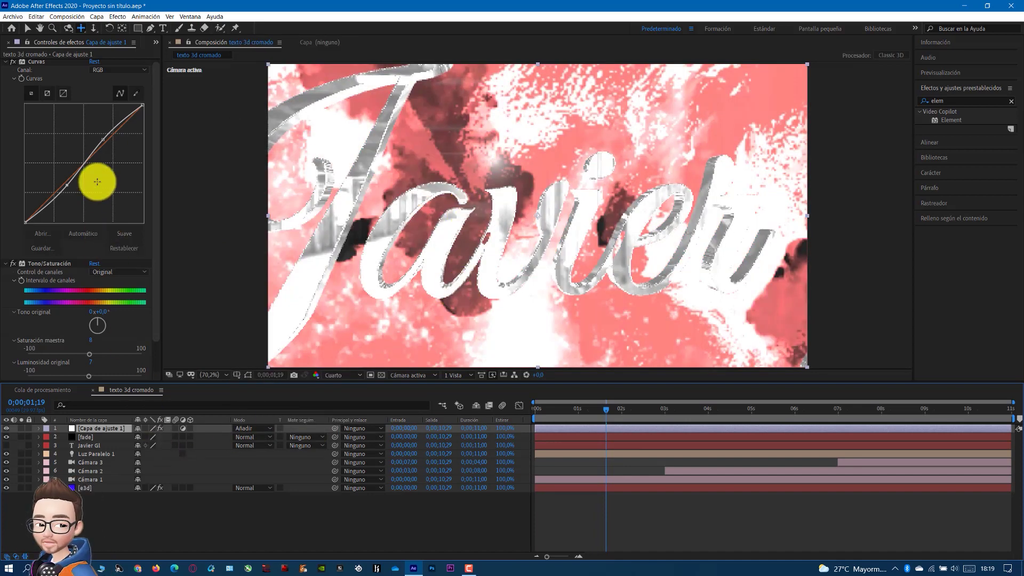
{"action": "mouse_move", "coordinate": [607, 409]}
{"action": "left_mouse_down"}
{"action": "mouse_move", "coordinate": [535, 422]}
{"action": "mouse_move", "coordinate": [642, 421]}
{"action": "left_mouse_up"}
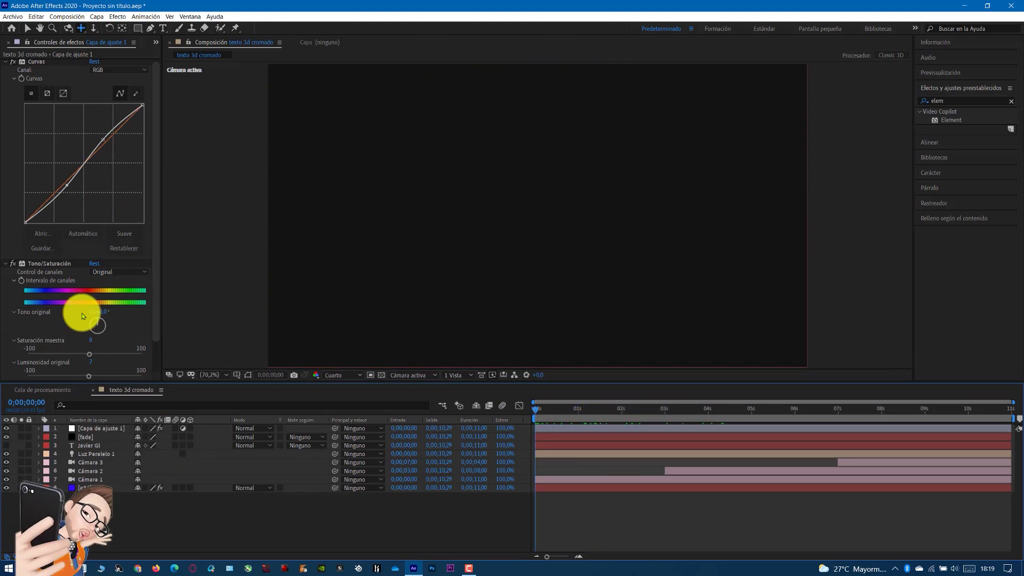
- On the e3d layer, set Element's Physical Environment exposure to 1,21 and gamma to 1,18
{"action": "left_click", "coordinate": [87, 488]}
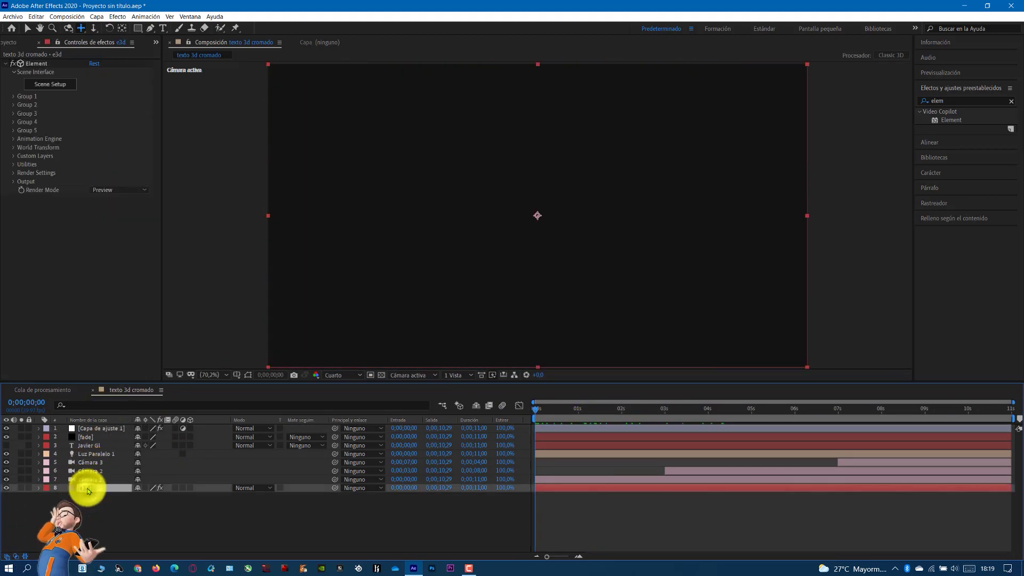
{"action": "left_click", "coordinate": [14, 173]}
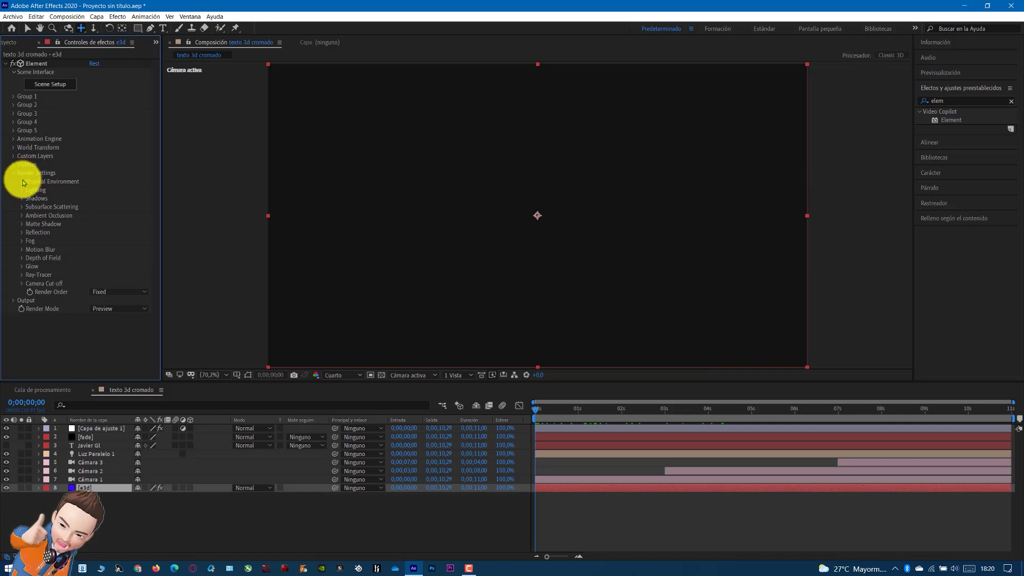
{"action": "left_click", "coordinate": [22, 182]}
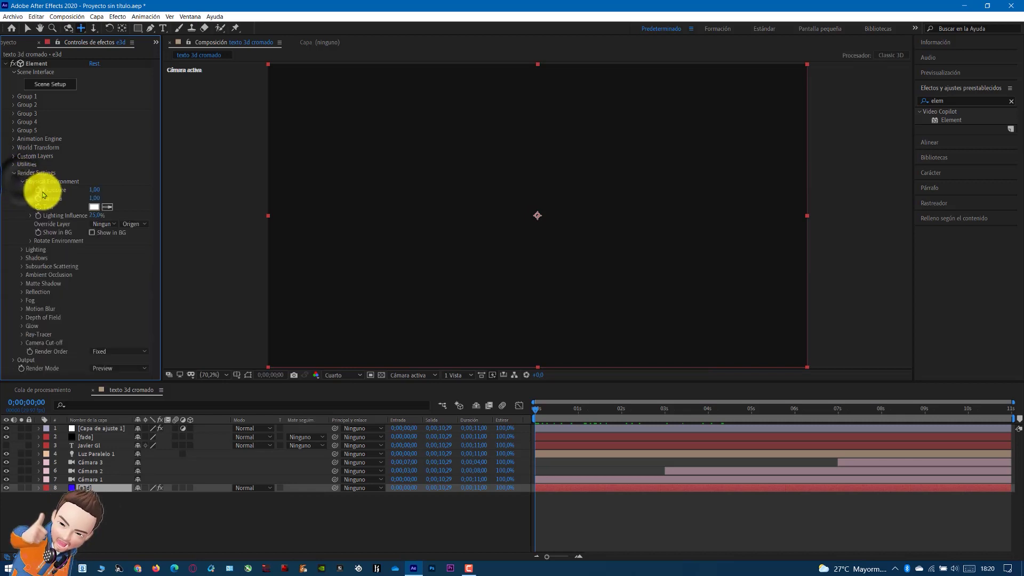
{"action": "left_click_drag", "start_coordinate": [98, 190], "coordinate": [106, 193]}
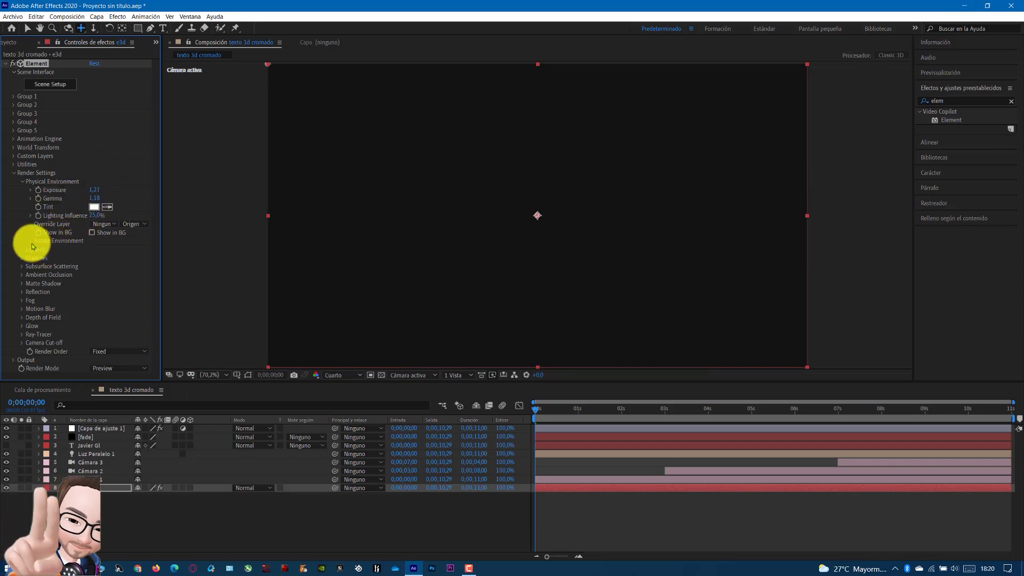
{"action": "left_click", "coordinate": [22, 182]}
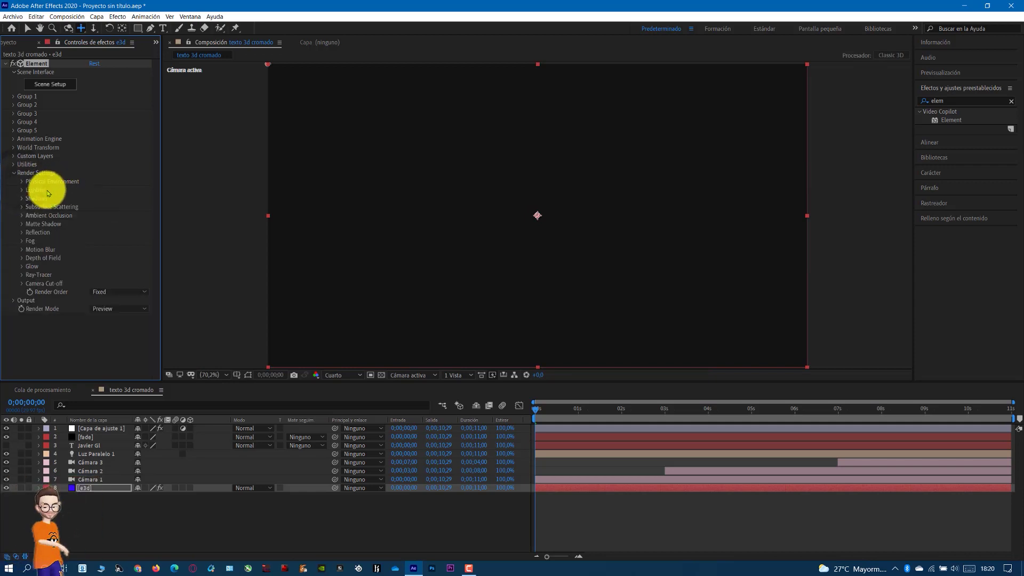
{"action": "left_click", "coordinate": [22, 190]}
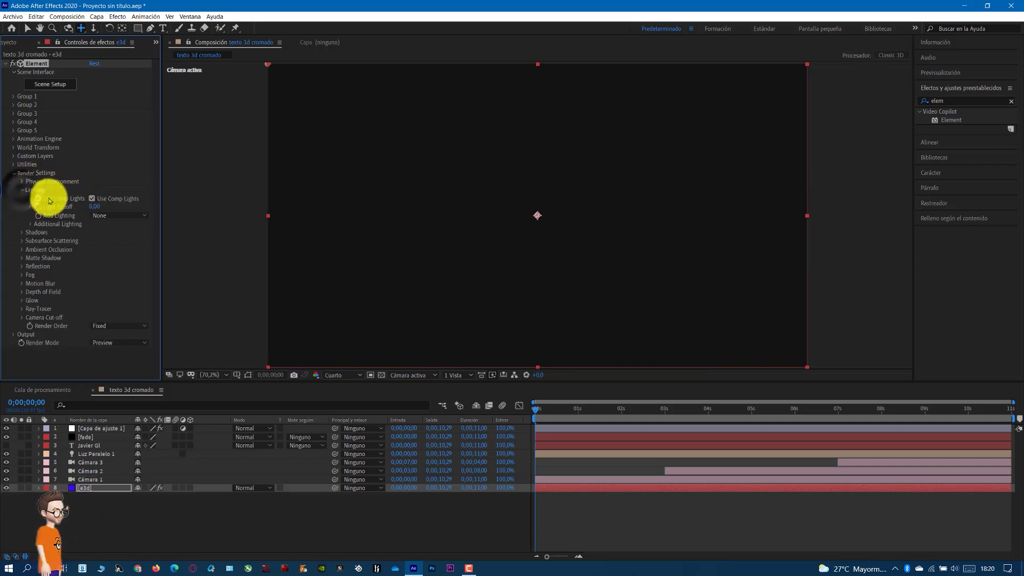
- Try the Aqua lighting preset, then set Element's Add Lighting to Dramatic
{"action": "left_click", "coordinate": [100, 216]}
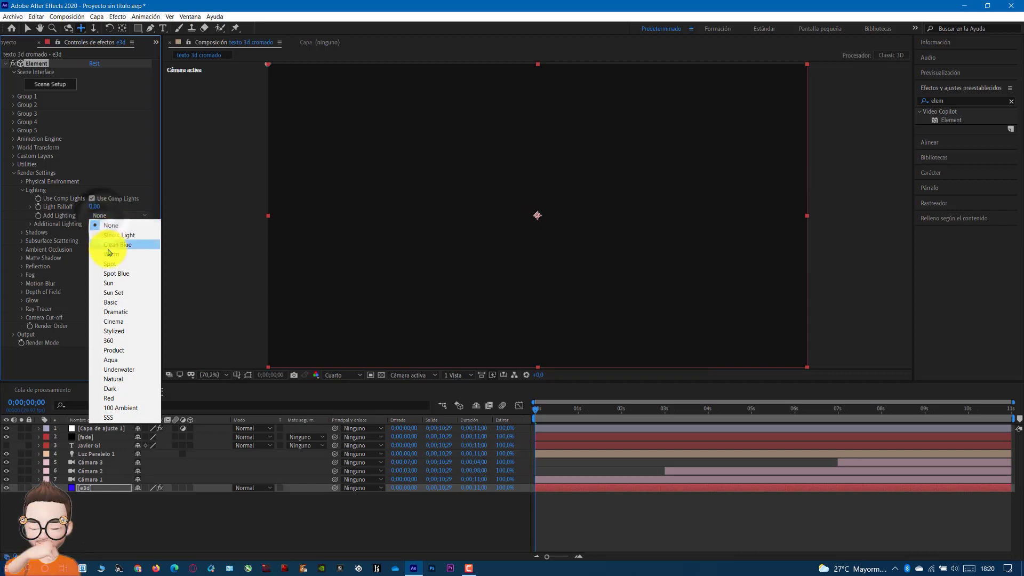
{"action": "left_click_drag", "start_coordinate": [534, 414], "coordinate": [580, 416]}
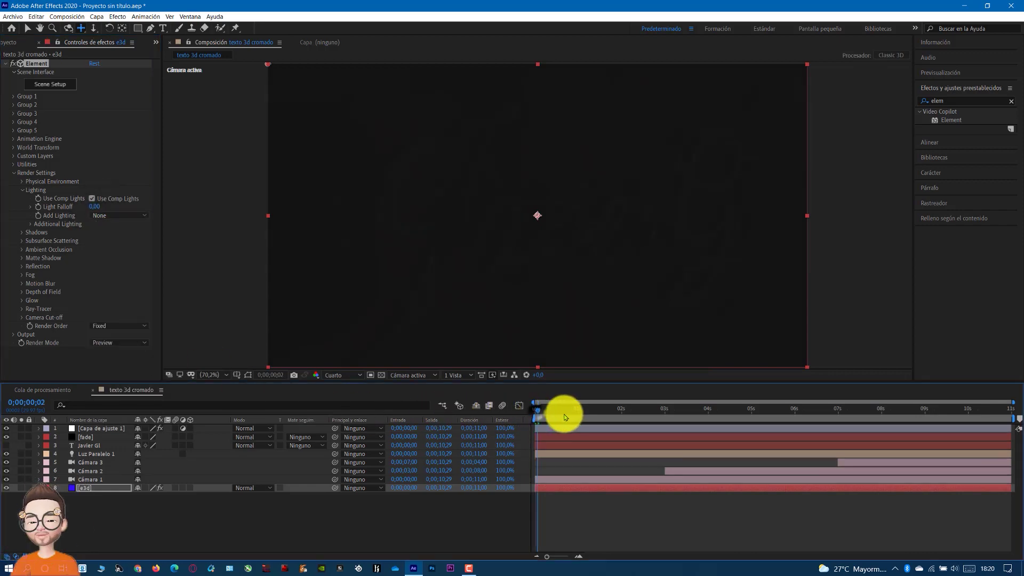
{"action": "left_click", "coordinate": [119, 216]}
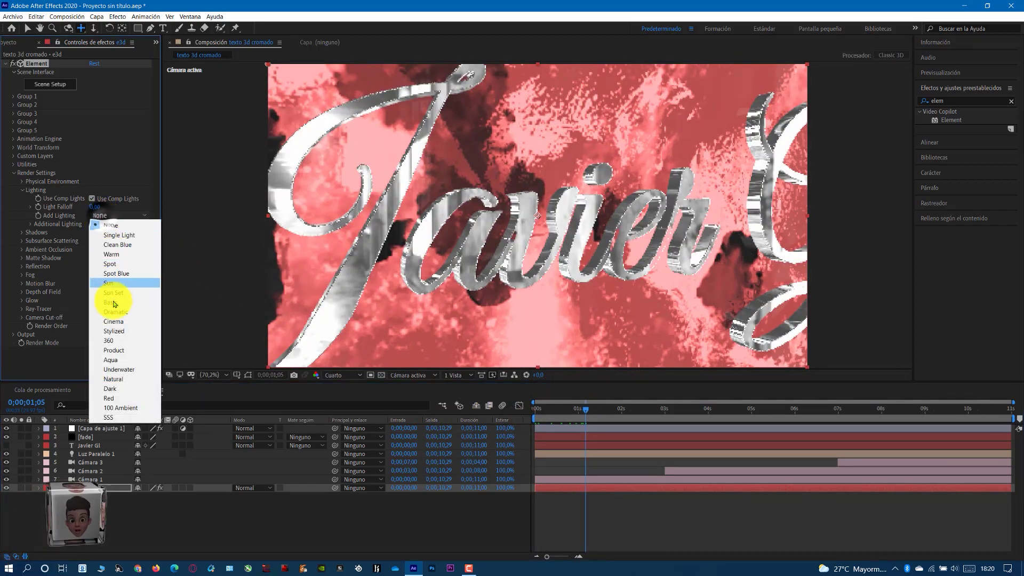
{"action": "left_click", "coordinate": [113, 314]}
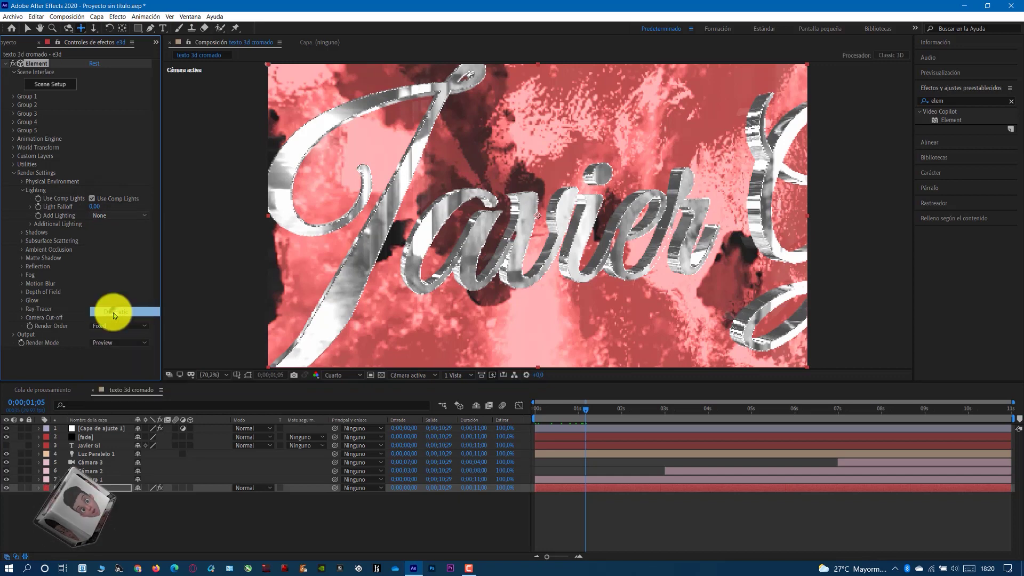
{"action": "left_click", "coordinate": [102, 218]}
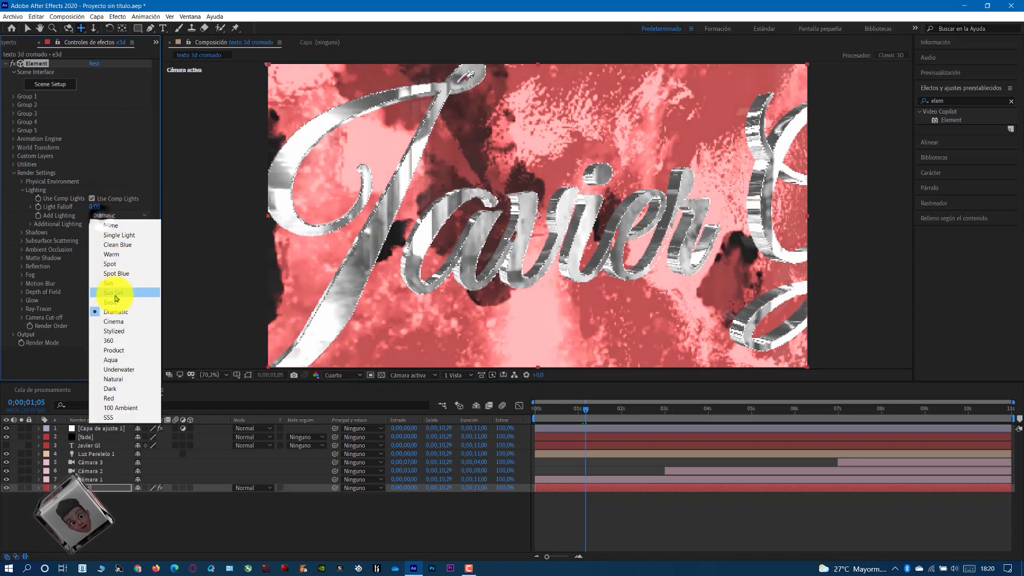
{"action": "left_click", "coordinate": [110, 361]}
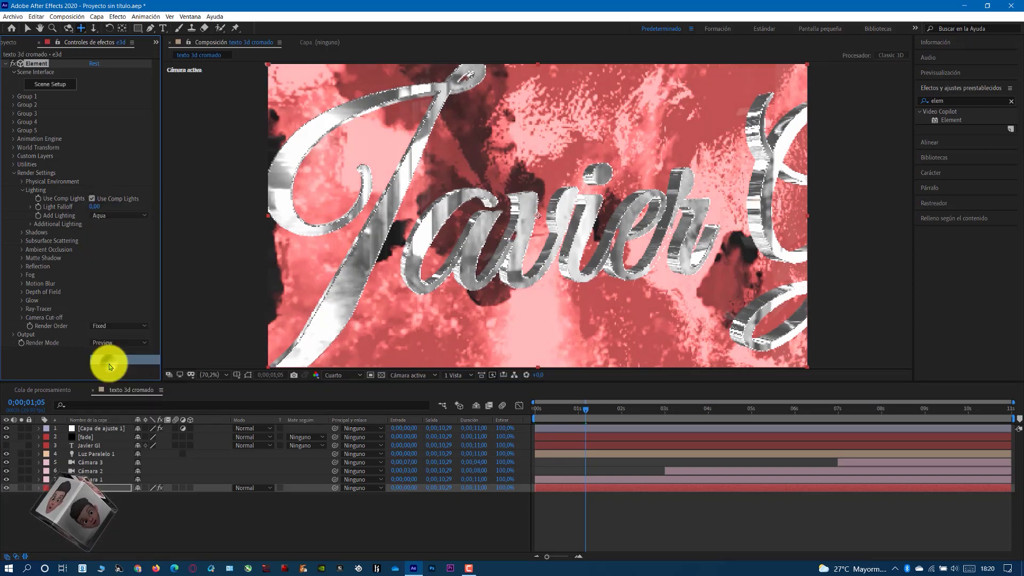
{"action": "left_click", "coordinate": [98, 217]}
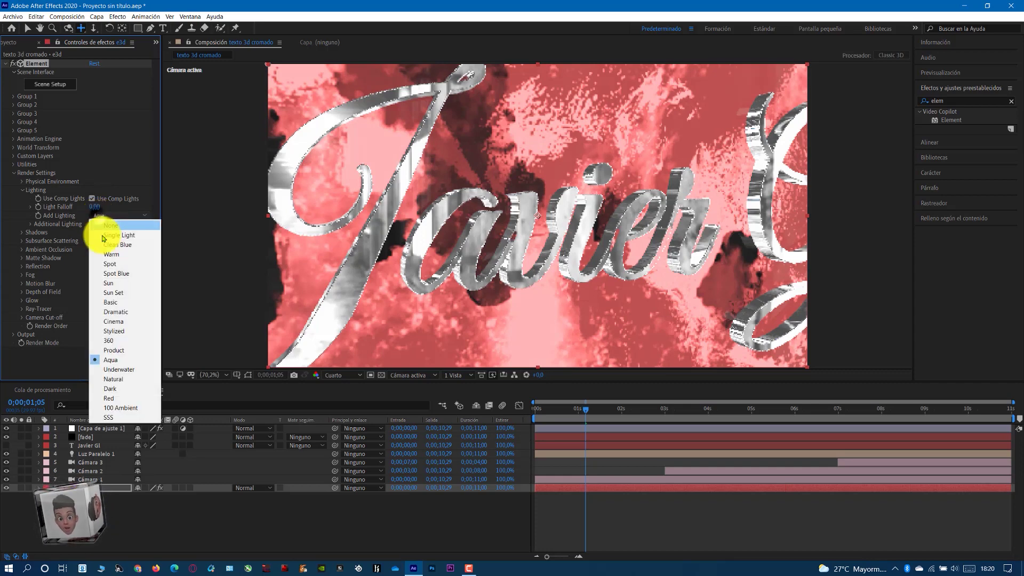
{"action": "left_click", "coordinate": [112, 313]}
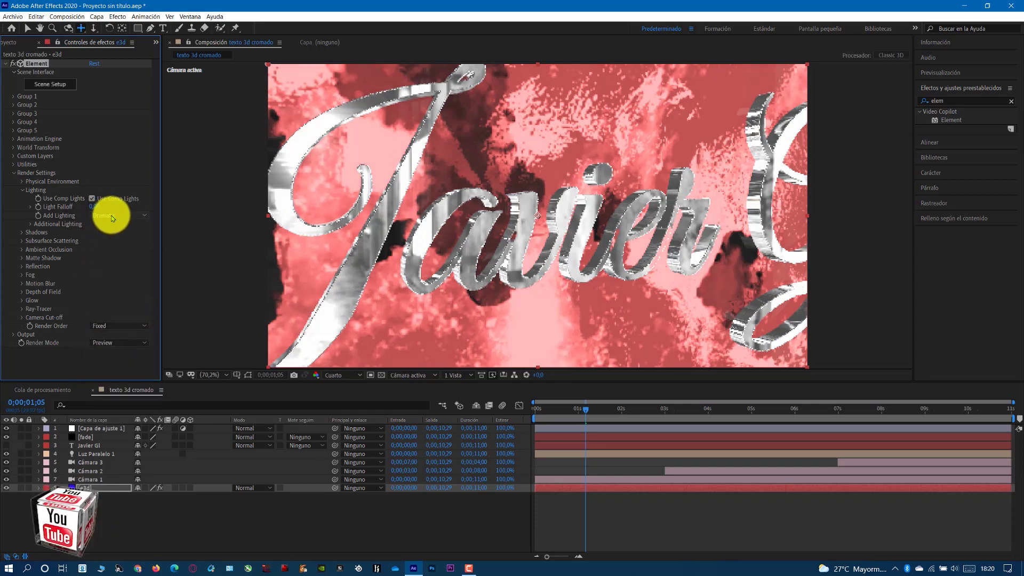
{"action": "left_click", "coordinate": [110, 216]}
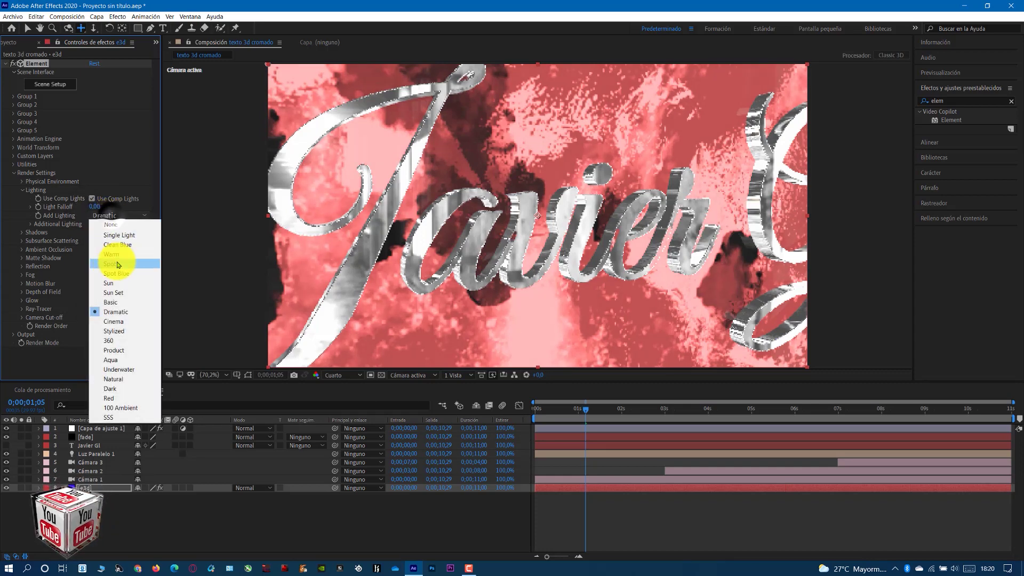
{"action": "left_click", "coordinate": [183, 201]}
- Turn on Element shadows with a 2048 shadow map size
{"action": "left_click", "coordinate": [24, 192]}
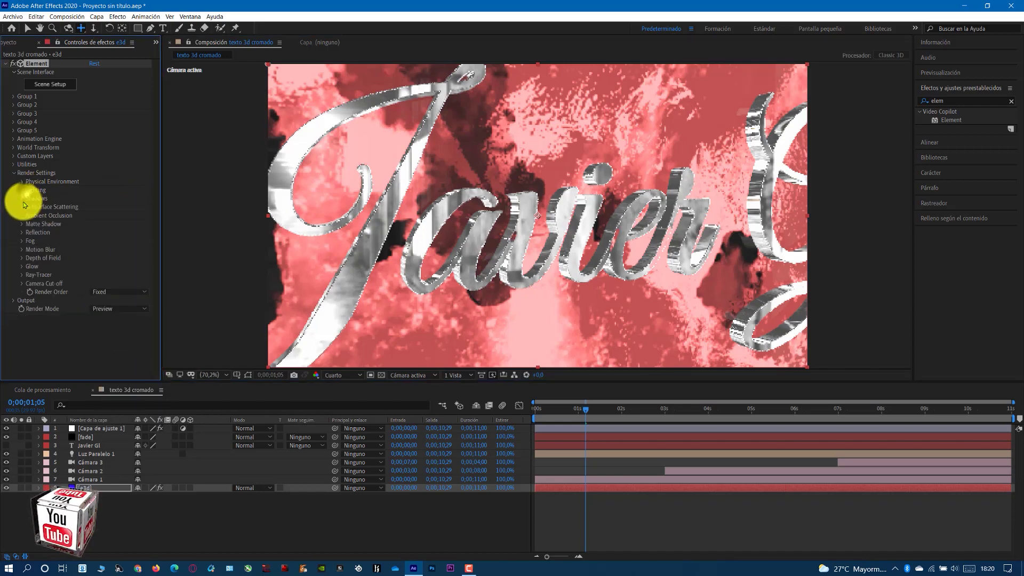
{"action": "left_click", "coordinate": [22, 199]}
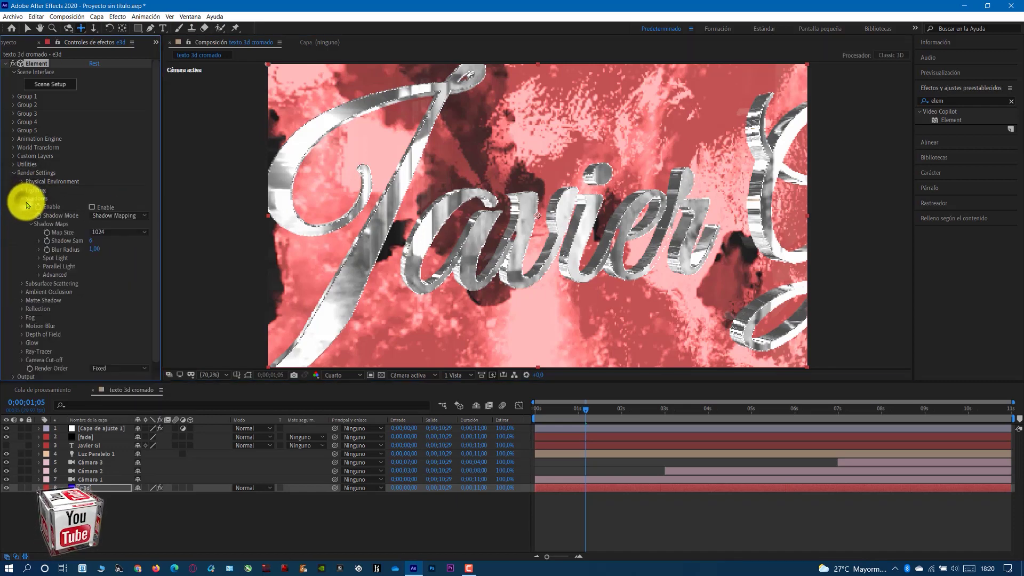
{"action": "left_click", "coordinate": [93, 206]}
{"action": "left_click", "coordinate": [115, 232]}
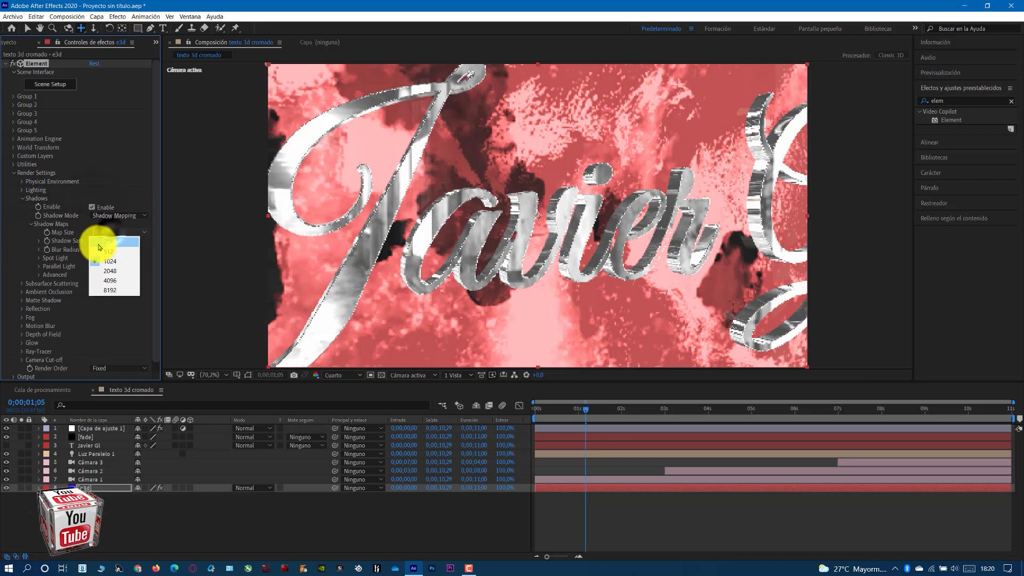
{"action": "left_click", "coordinate": [112, 278]}
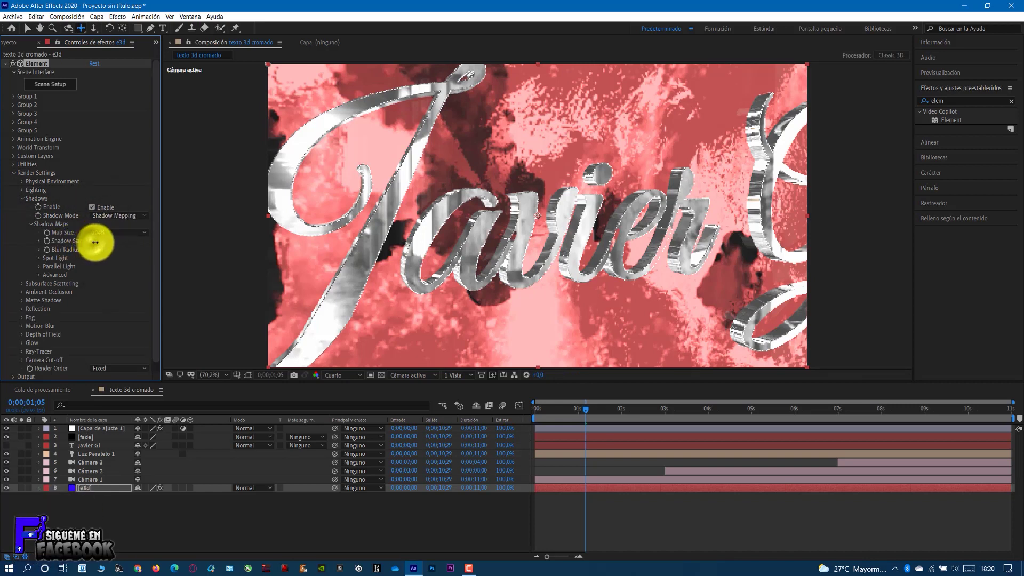
{"action": "left_click", "coordinate": [31, 224]}
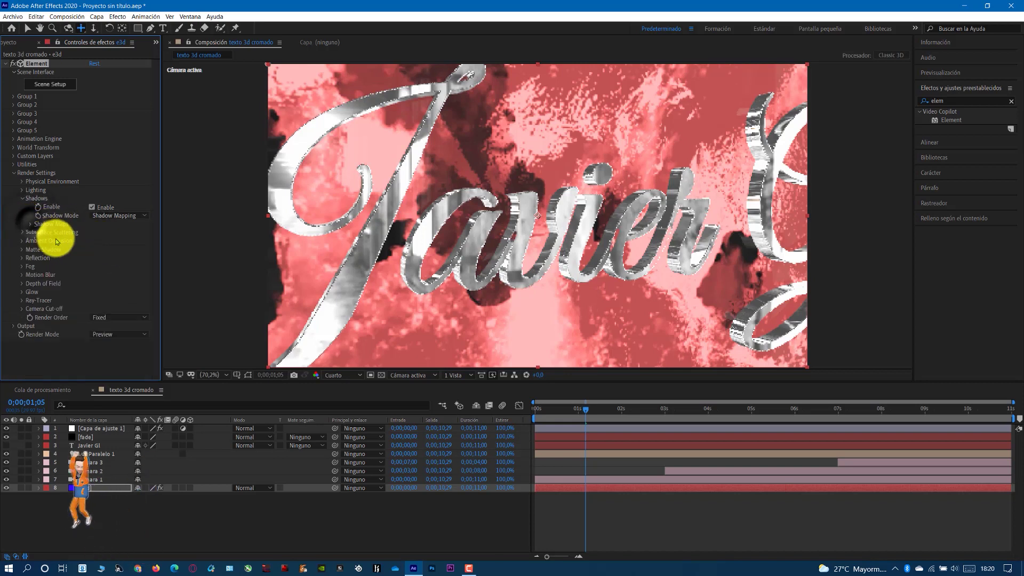
- Enable ambient occlusion in SSAO mode with High quality and 64 samples
{"action": "left_click", "coordinate": [22, 234]}
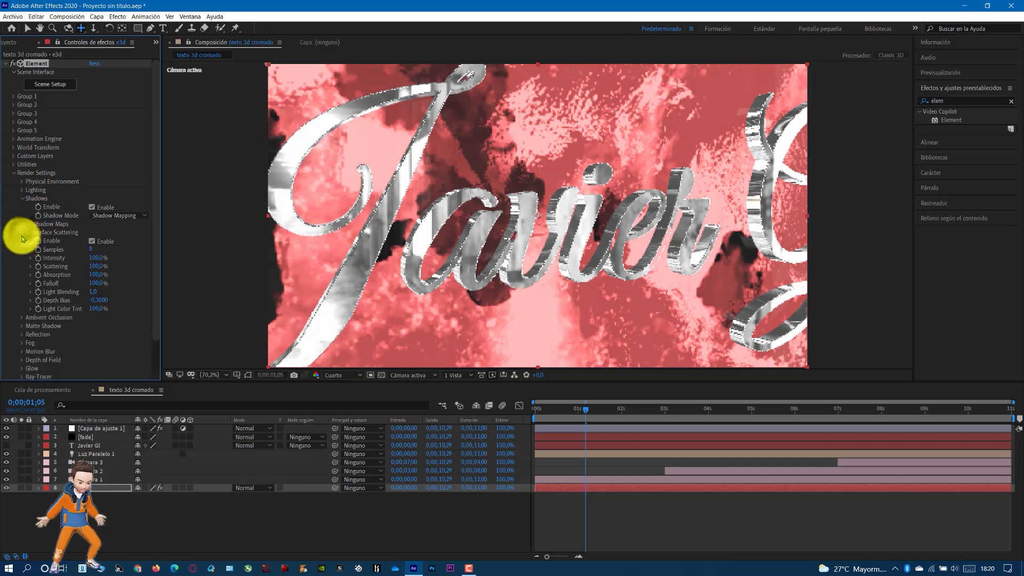
{"action": "left_click", "coordinate": [22, 233]}
{"action": "left_click", "coordinate": [22, 241]}
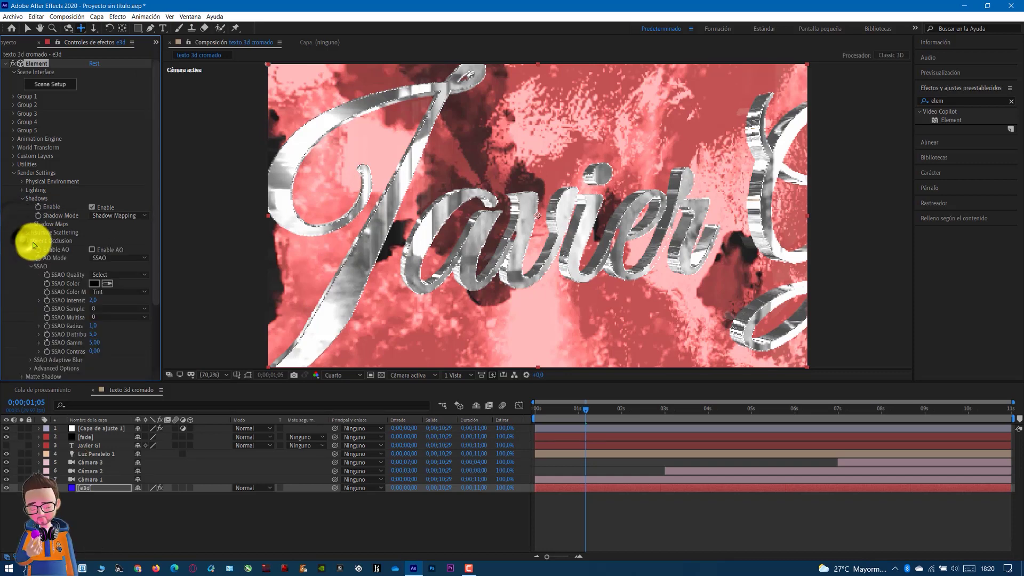
{"action": "left_click", "coordinate": [92, 250]}
{"action": "left_click", "coordinate": [107, 258]}
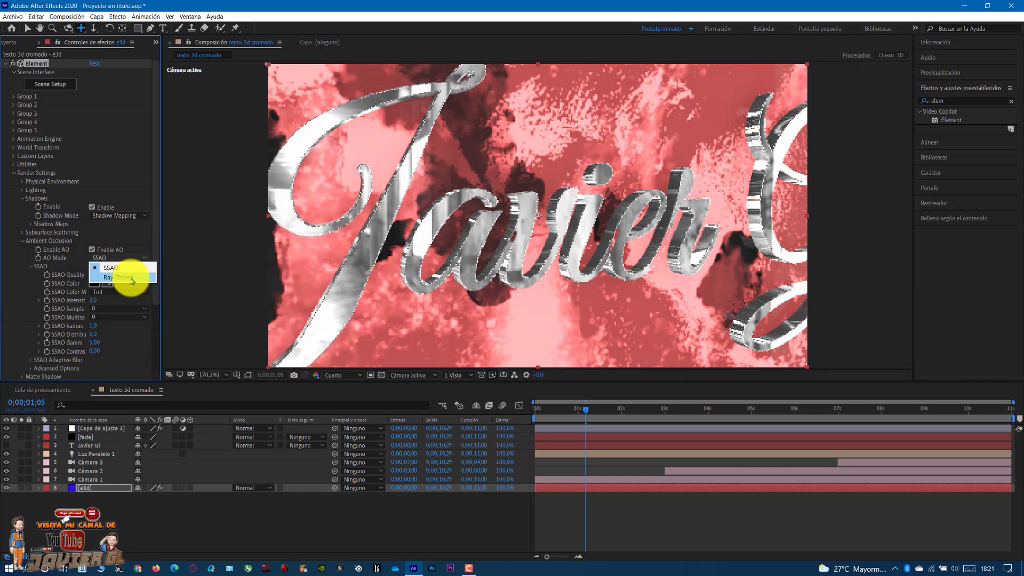
{"action": "left_click", "coordinate": [168, 274]}
{"action": "left_click", "coordinate": [119, 274]}
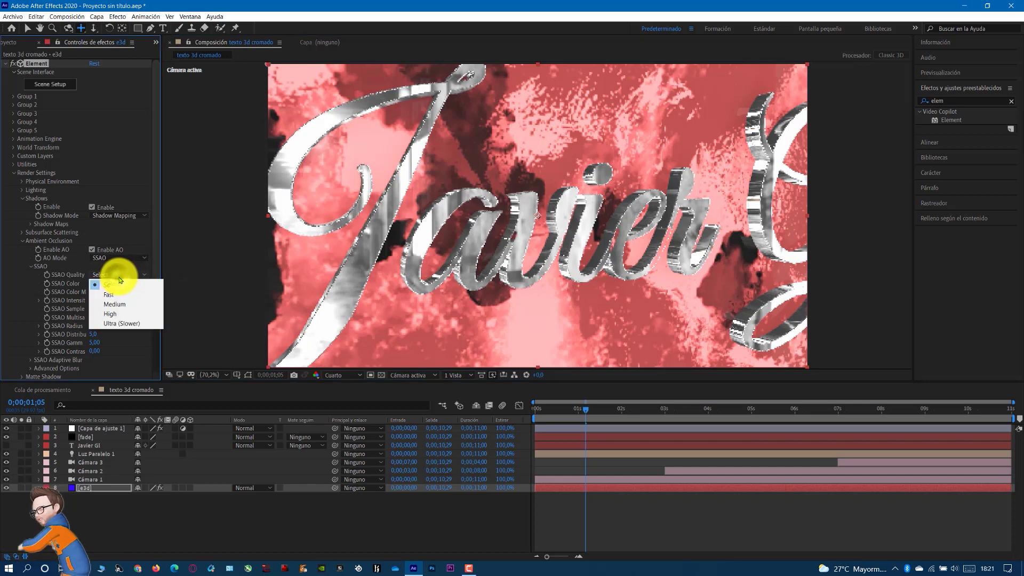
{"action": "left_click", "coordinate": [184, 262]}
{"action": "left_click", "coordinate": [123, 275]}
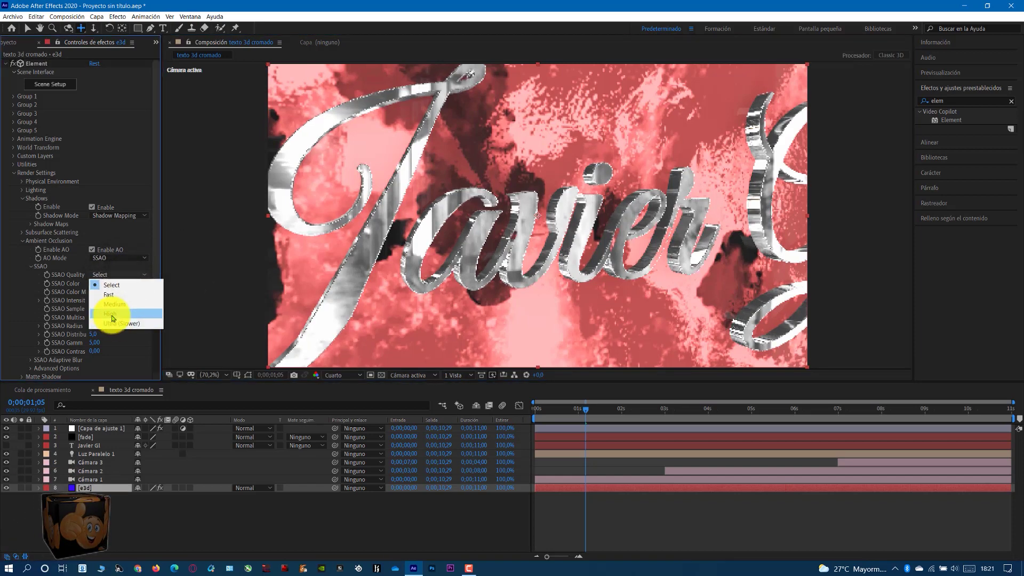
{"action": "left_click", "coordinate": [112, 315]}
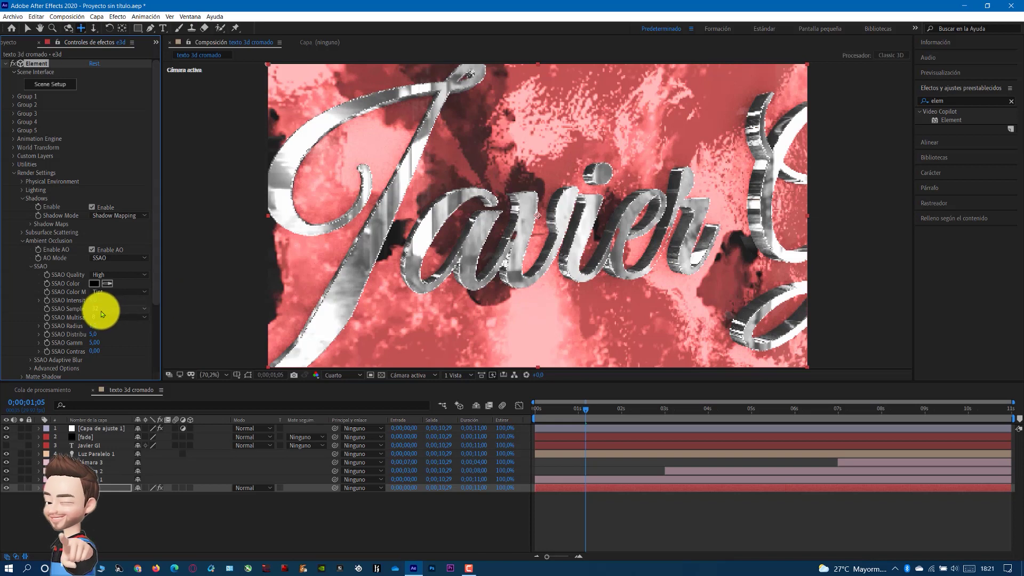
{"action": "left_click", "coordinate": [102, 311]}
{"action": "left_click", "coordinate": [111, 339]}
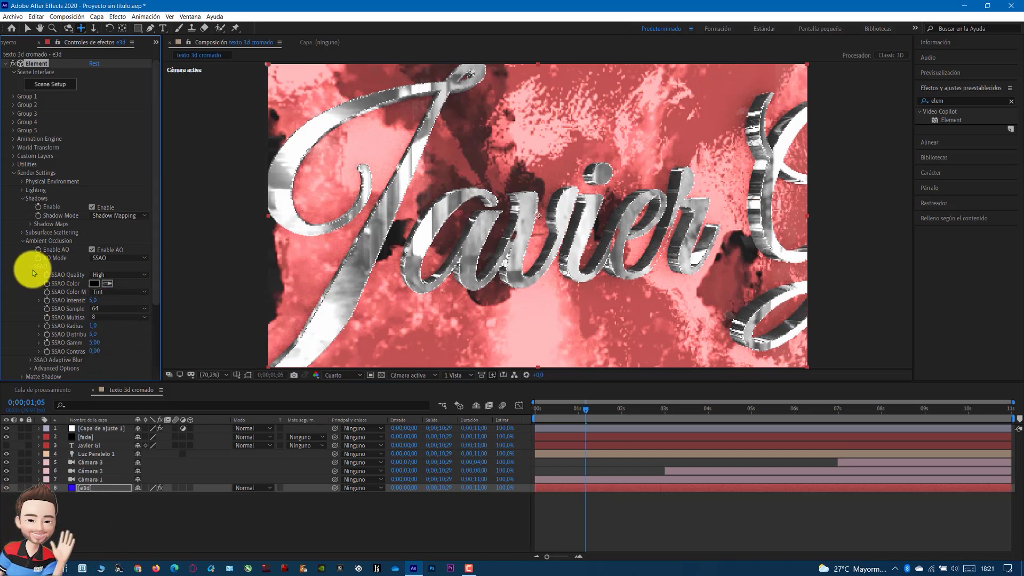
- Turn on fog in the Element scene
{"action": "left_click", "coordinate": [23, 241]}
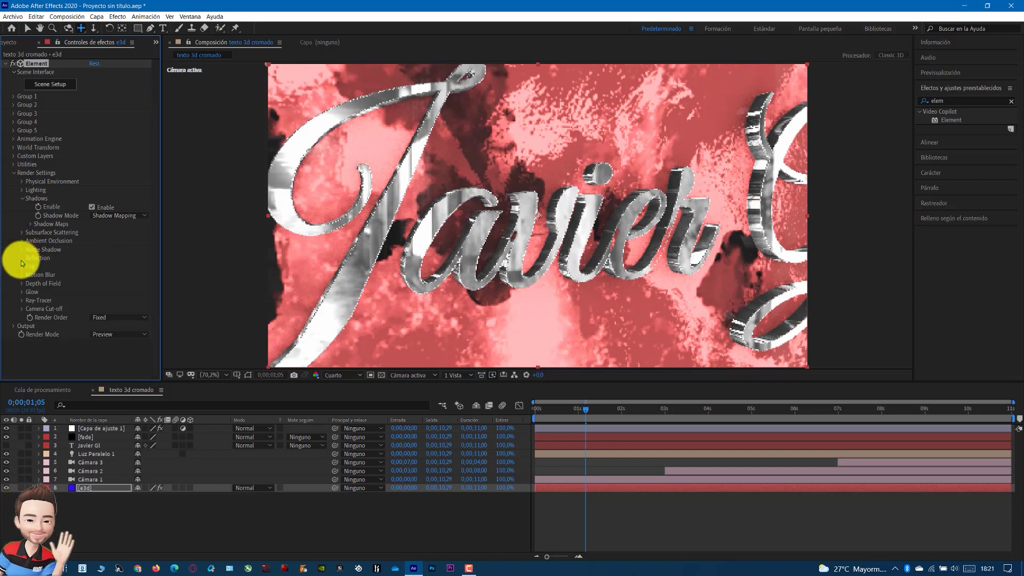
{"action": "left_click", "coordinate": [22, 259]}
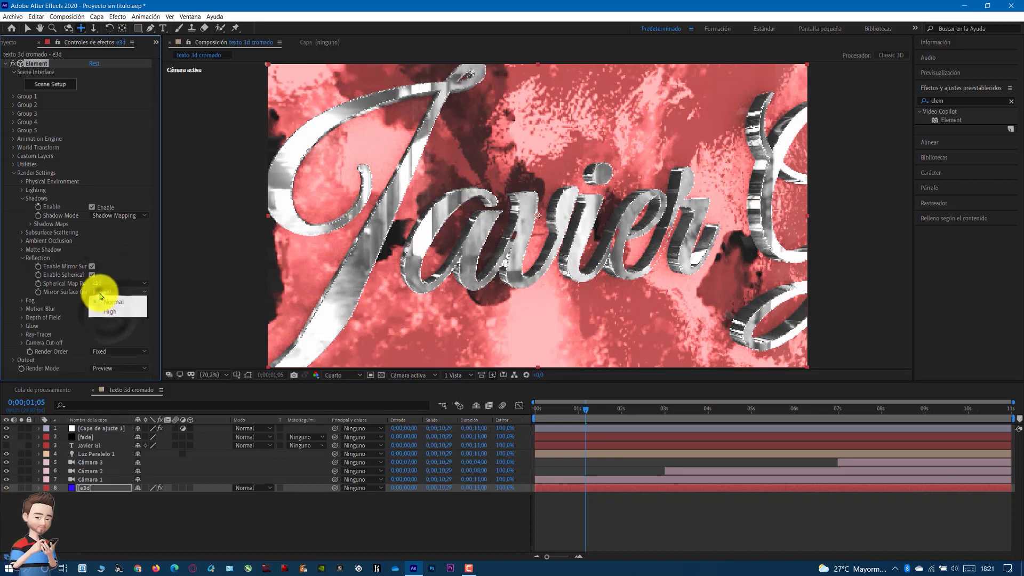
{"action": "left_click", "coordinate": [22, 258]}
{"action": "left_click", "coordinate": [22, 267]}
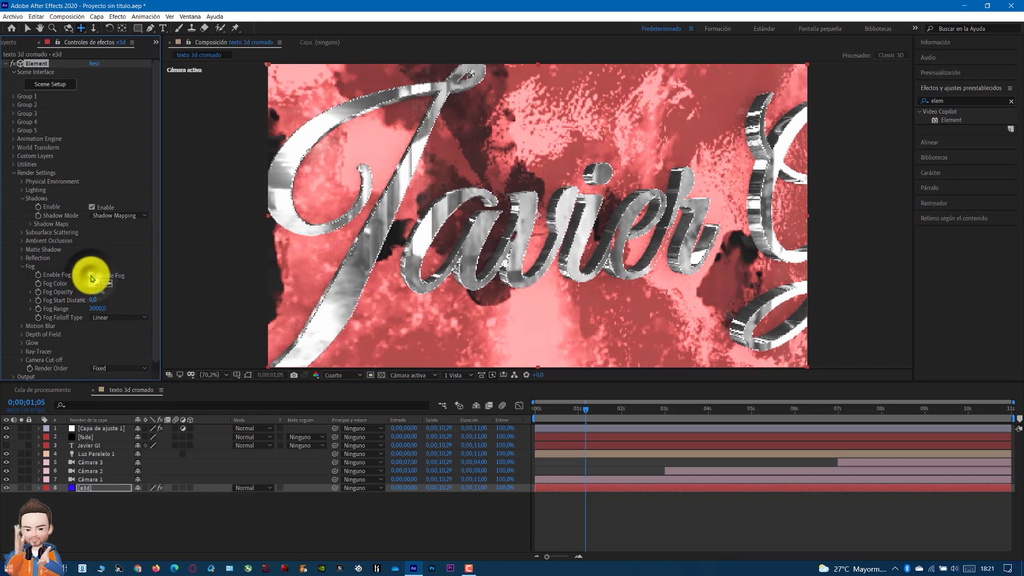
{"action": "left_click", "coordinate": [92, 276]}
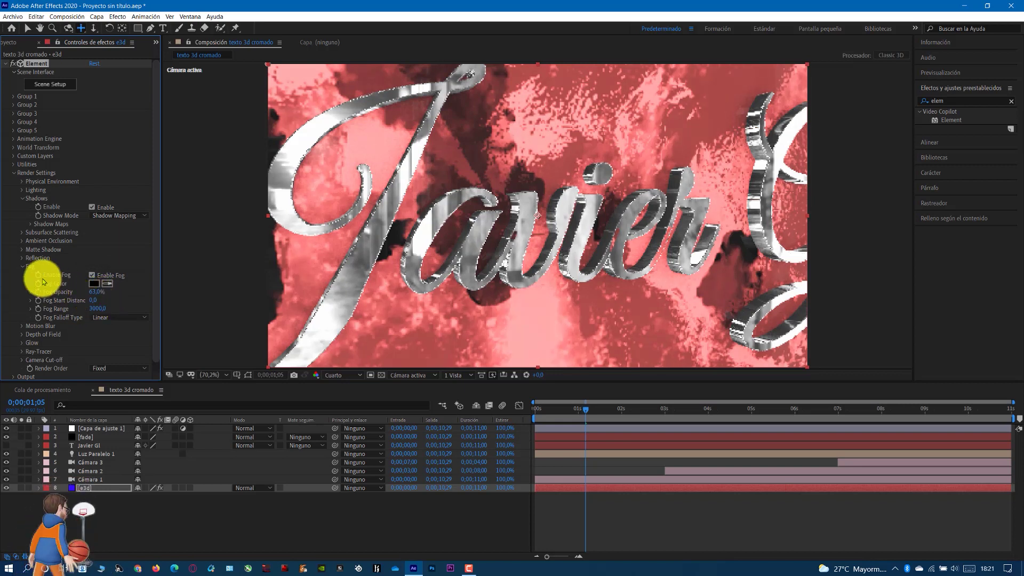
{"action": "left_click", "coordinate": [23, 267]}
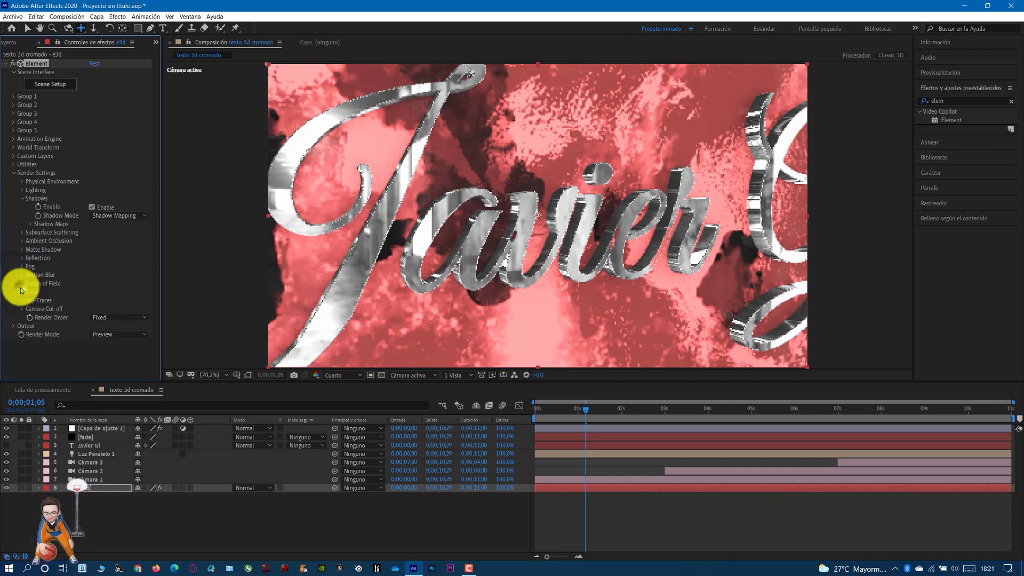
- Enable glow and raise Glow Intensity to about 4
{"action": "left_click", "coordinate": [22, 292]}
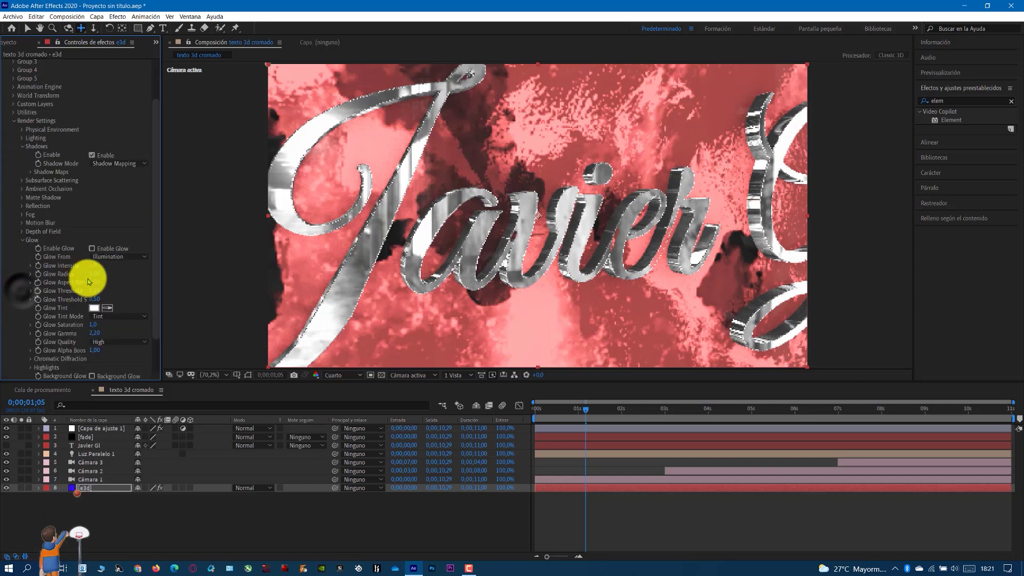
{"action": "left_click", "coordinate": [92, 249]}
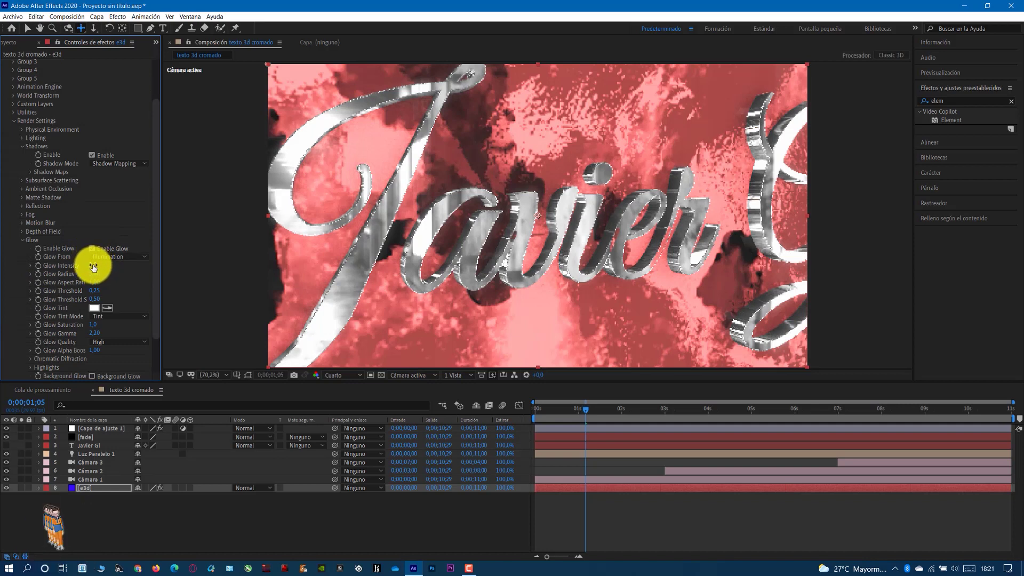
{"action": "left_click_drag", "start_coordinate": [99, 269], "coordinate": [108, 269]}
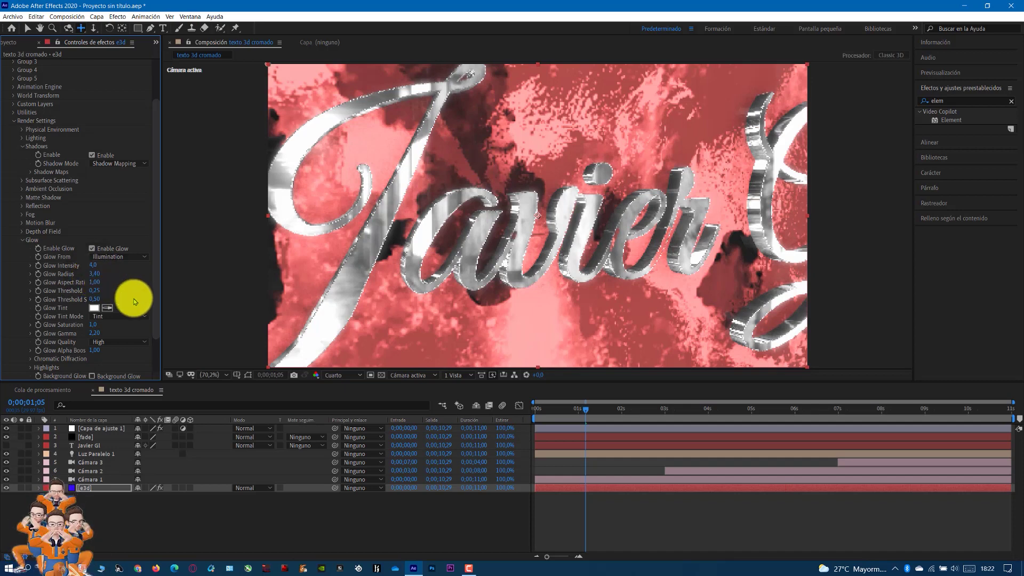
{"action": "left_click", "coordinate": [22, 240]}
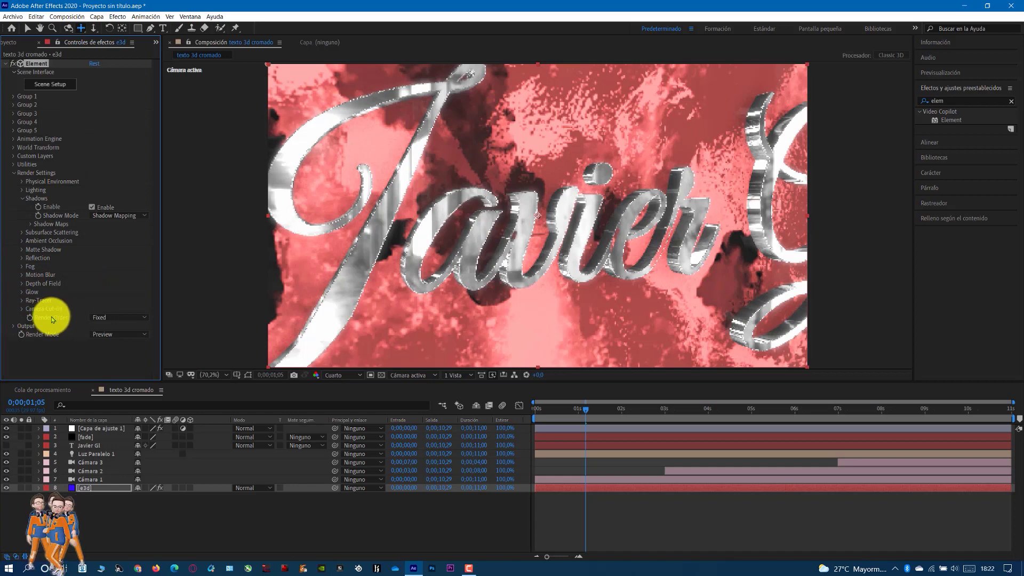
- Orbit the camera closer to the Javier lettering and switch on Enhanced Multisampling in Output
{"action": "left_click", "coordinate": [16, 326]}
{"action": "scroll", "coordinate": [18, 326], "scroll_direction": "down", "scroll_amount": 3}
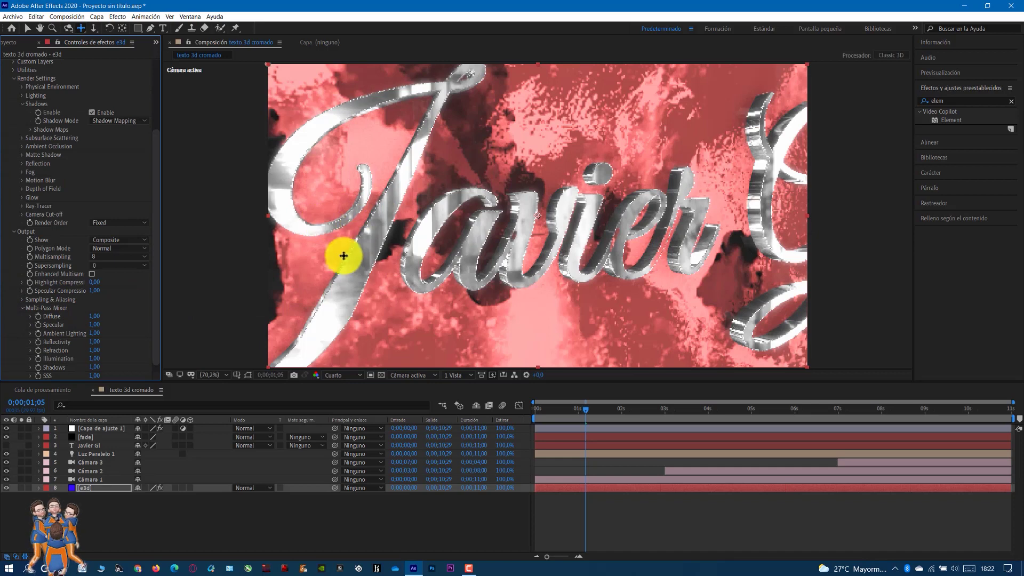
{"action": "left_click_drag", "start_coordinate": [319, 221], "coordinate": [404, 249]}
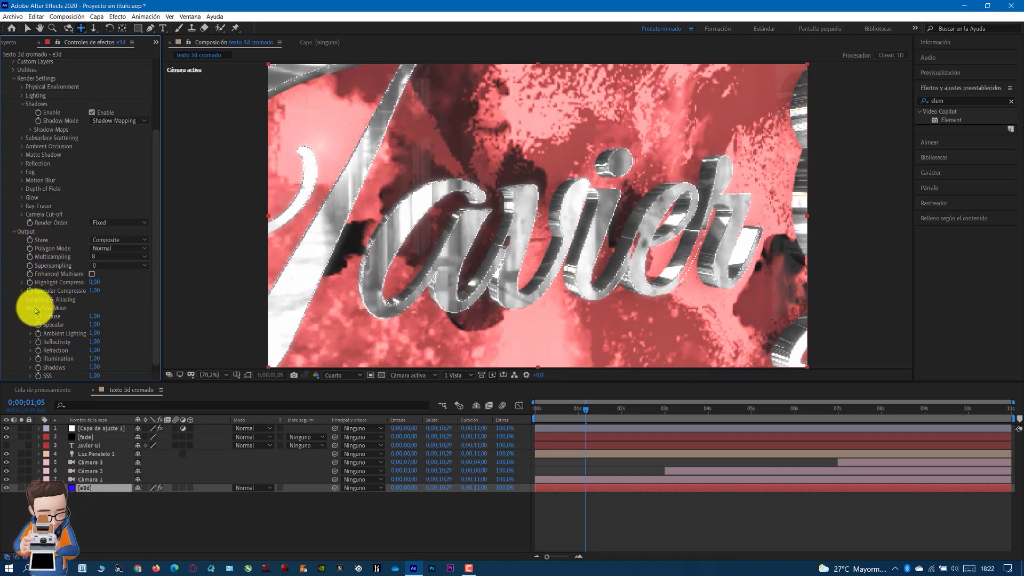
{"action": "left_click", "coordinate": [22, 308]}
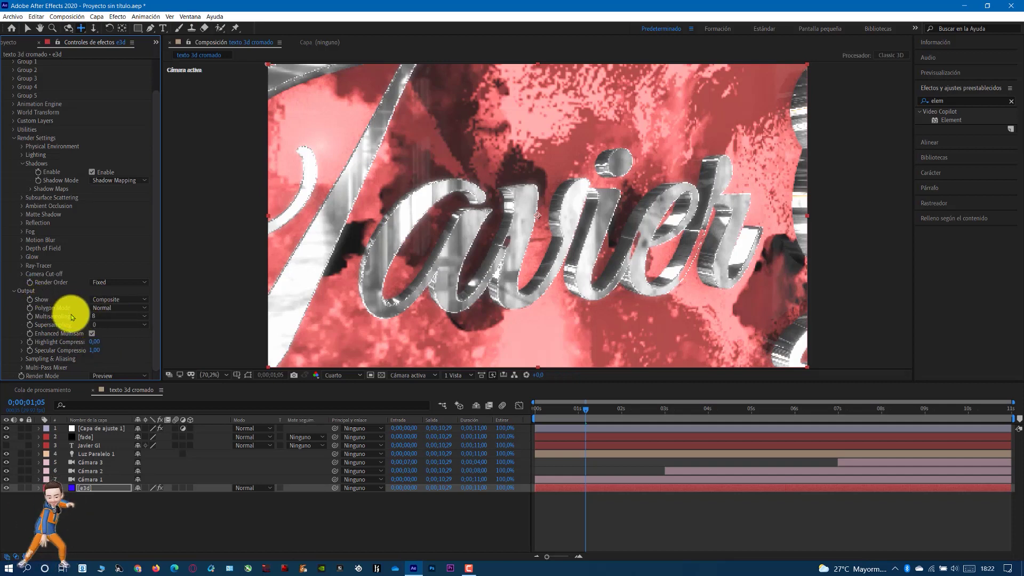
{"action": "left_click", "coordinate": [120, 301]}
{"action": "left_click", "coordinate": [122, 292]}
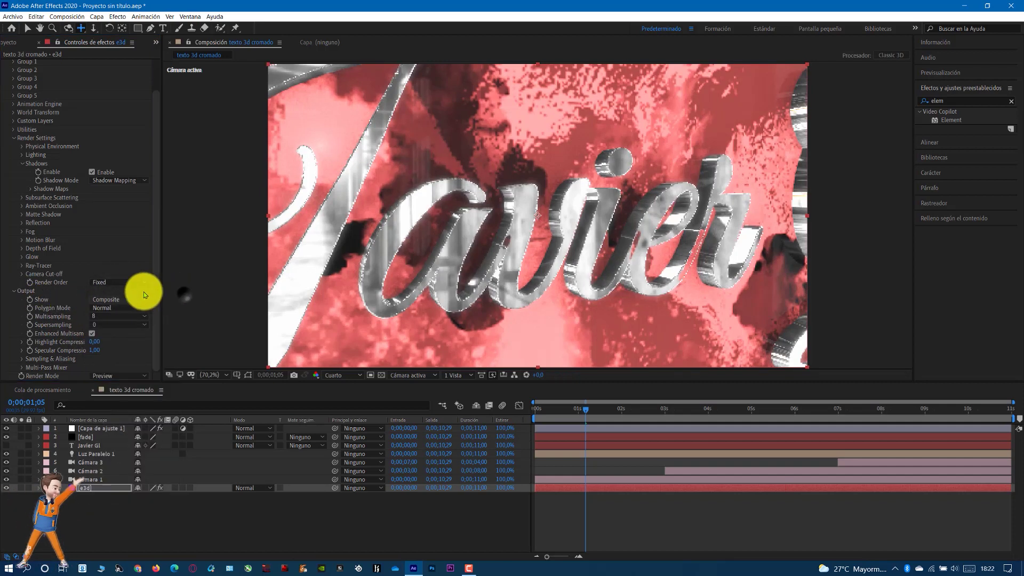
- Set Element to Full Render and play the chrome Javier Gl preview from the start
{"action": "left_click", "coordinate": [122, 283]}
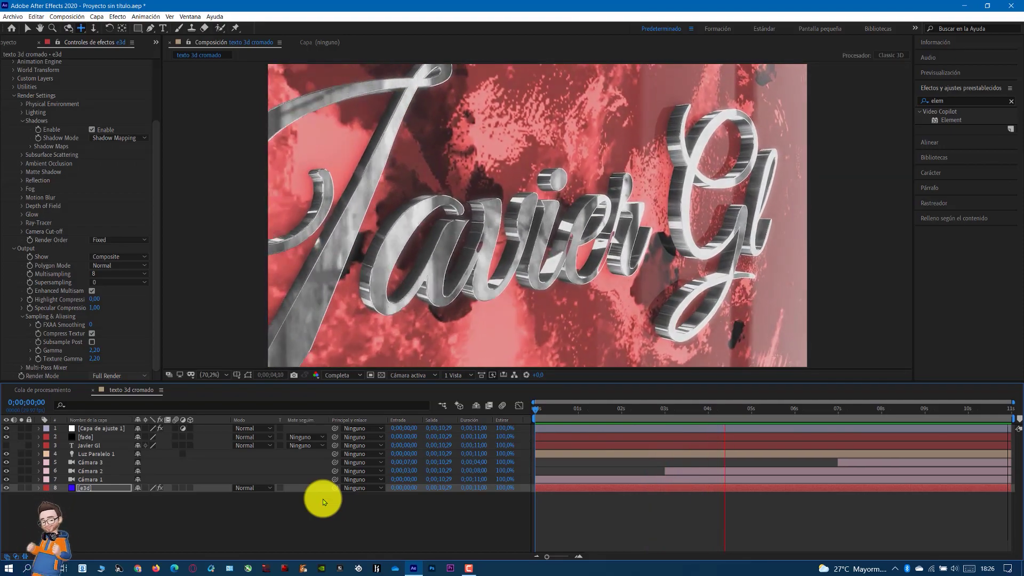
{"action": "mouse_move", "coordinate": [473, 573]}
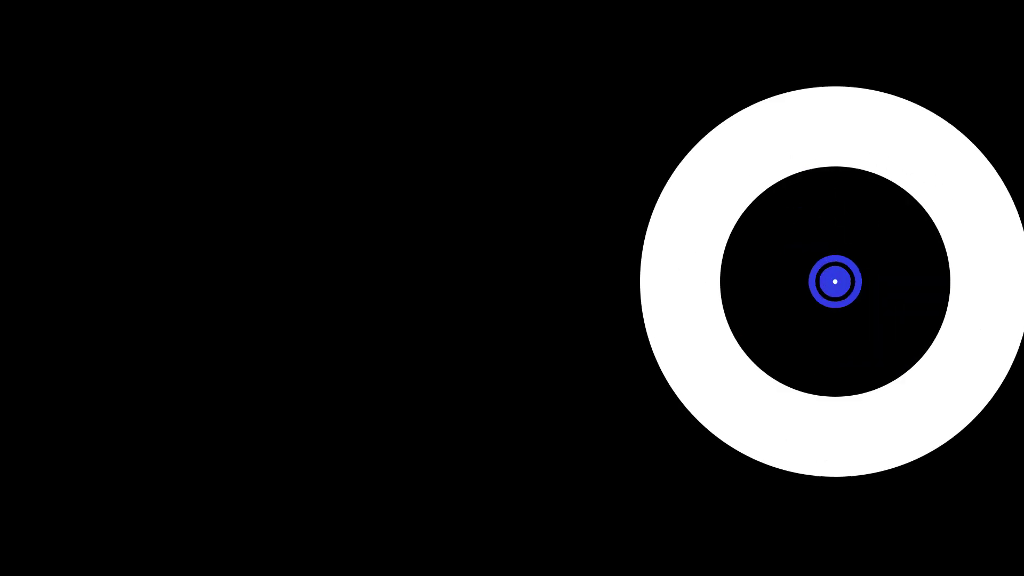